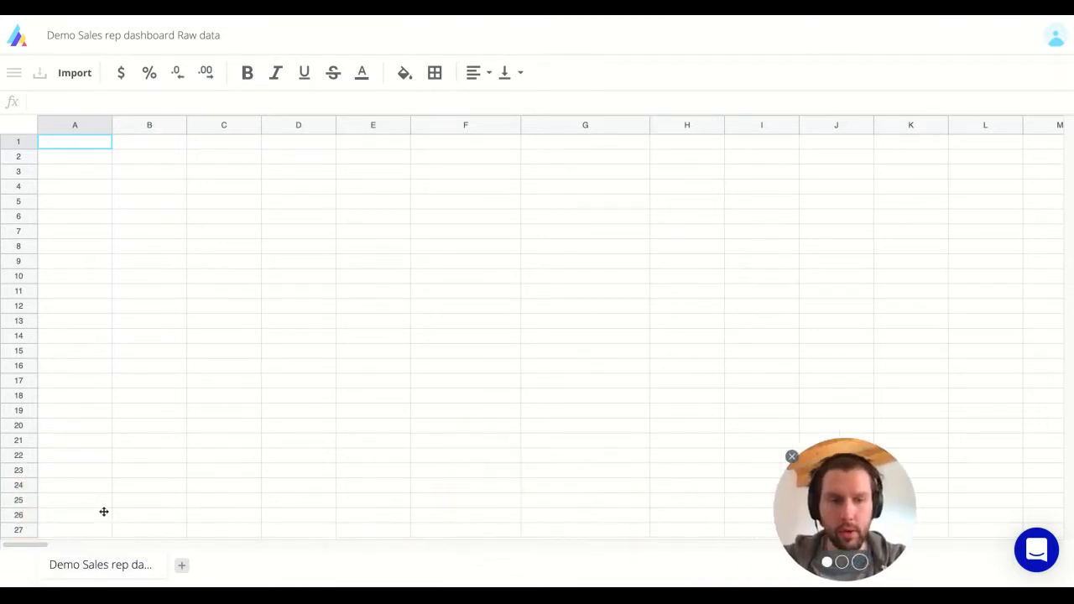
Create a new spreadsheet named 'Demo Sales rep dashboard'.
double_click(112, 35)
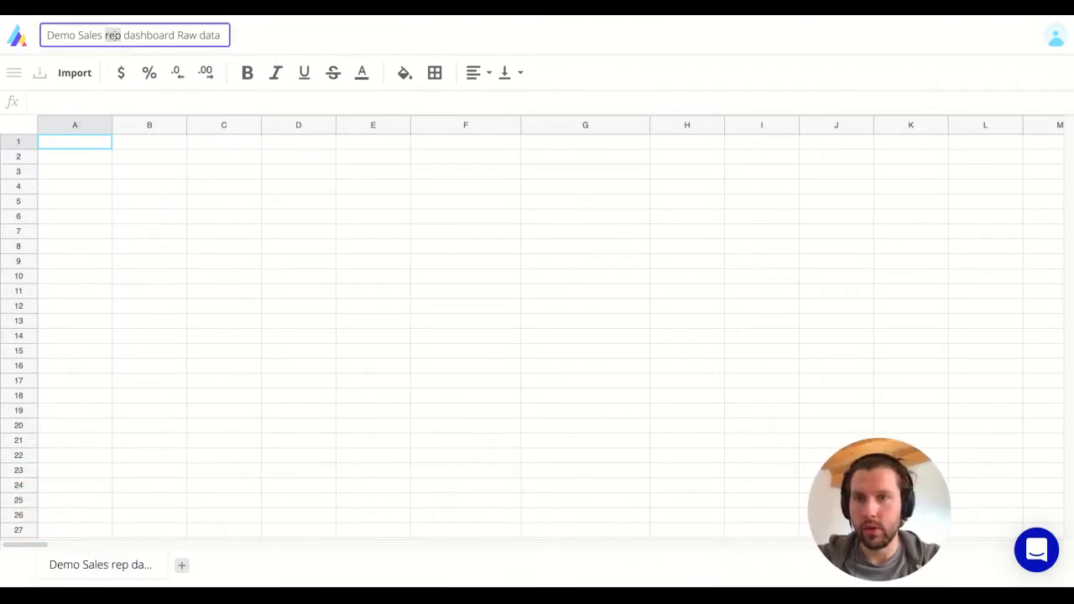
click(179, 565)
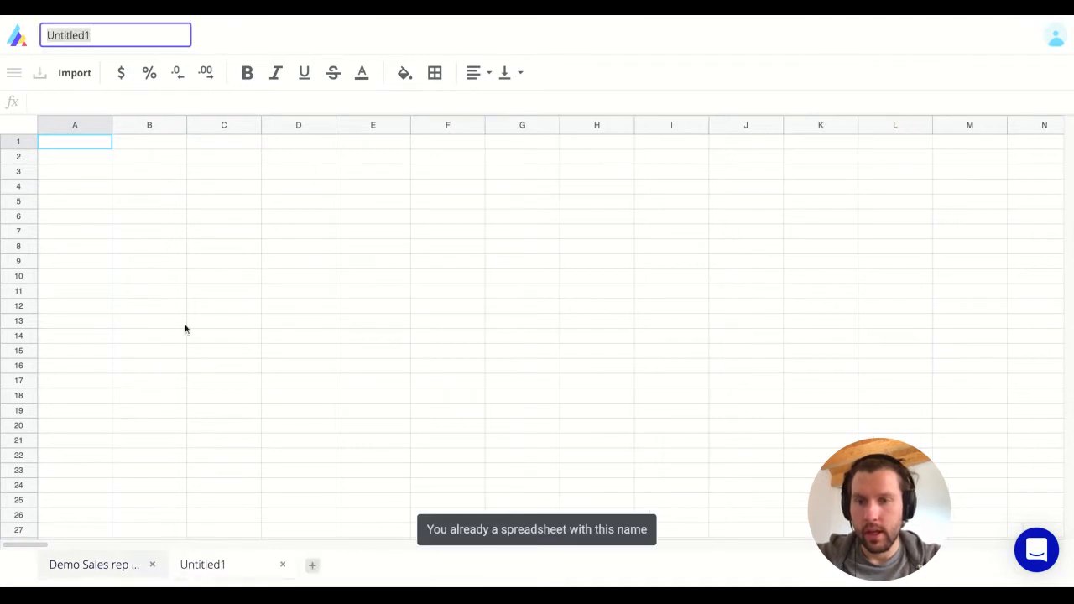
text(Demo Sales rep dashboard Raw data)
key(ctrl+shift+Left)
key(ctrl+shift+Left)
key(shift+Left)
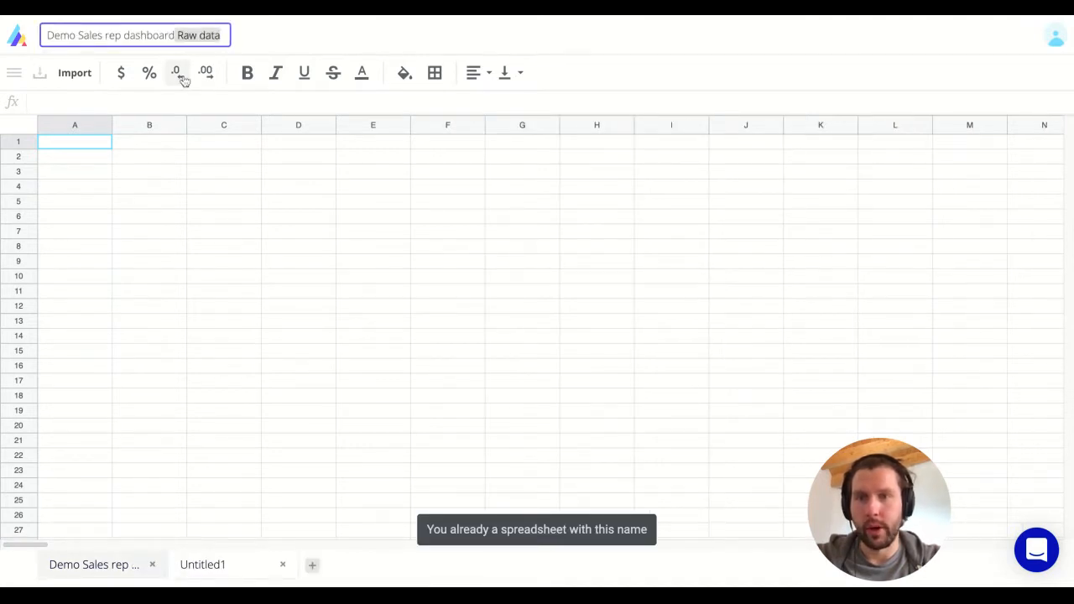
key(BackSpace)
key(Return)
Enter 'Sales Rep name' in B2 and the rep's name in B3, widening column B to fit.
click(140, 177)
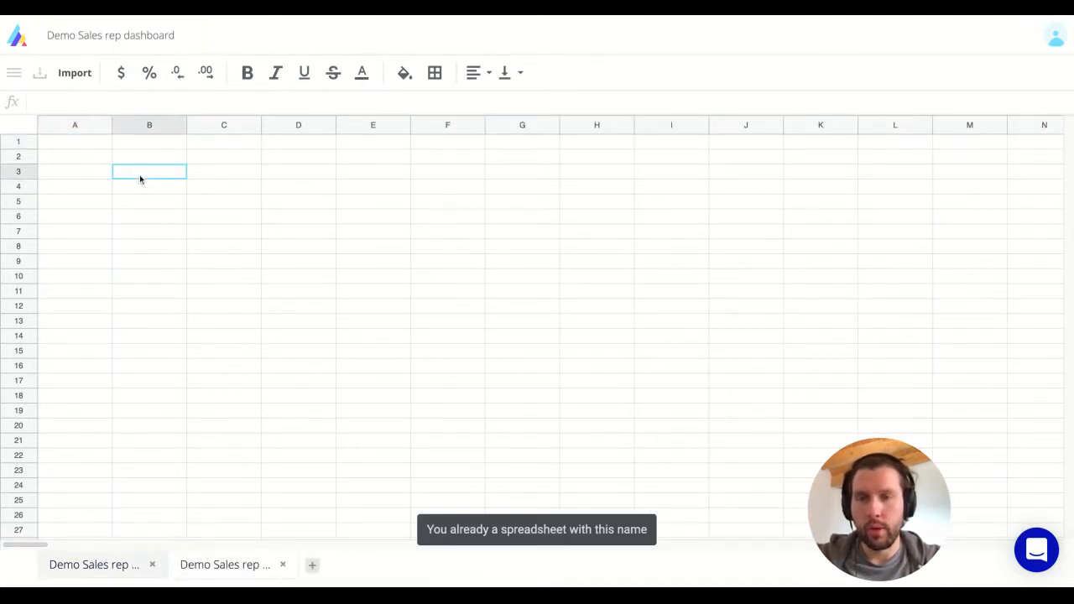
key(Up)
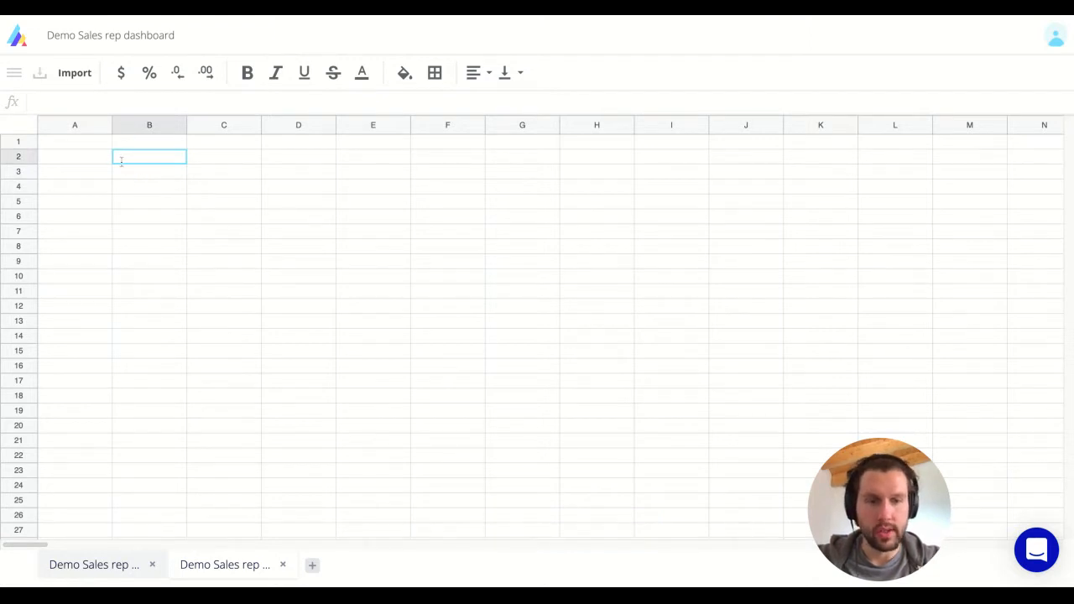
key(Left)
key(Right)
text(Sale)
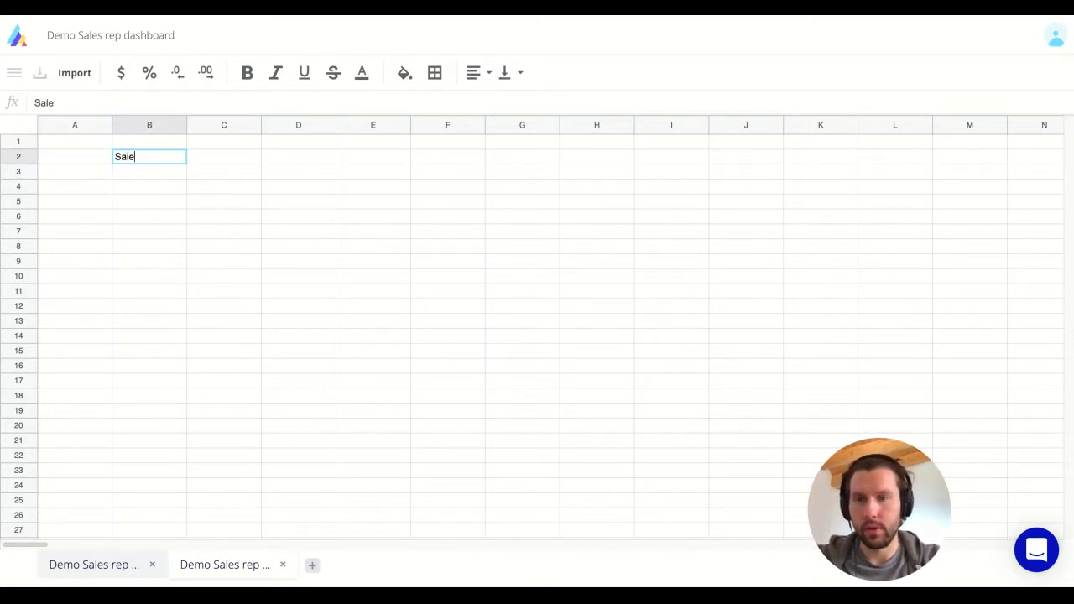
text(s Rep name)
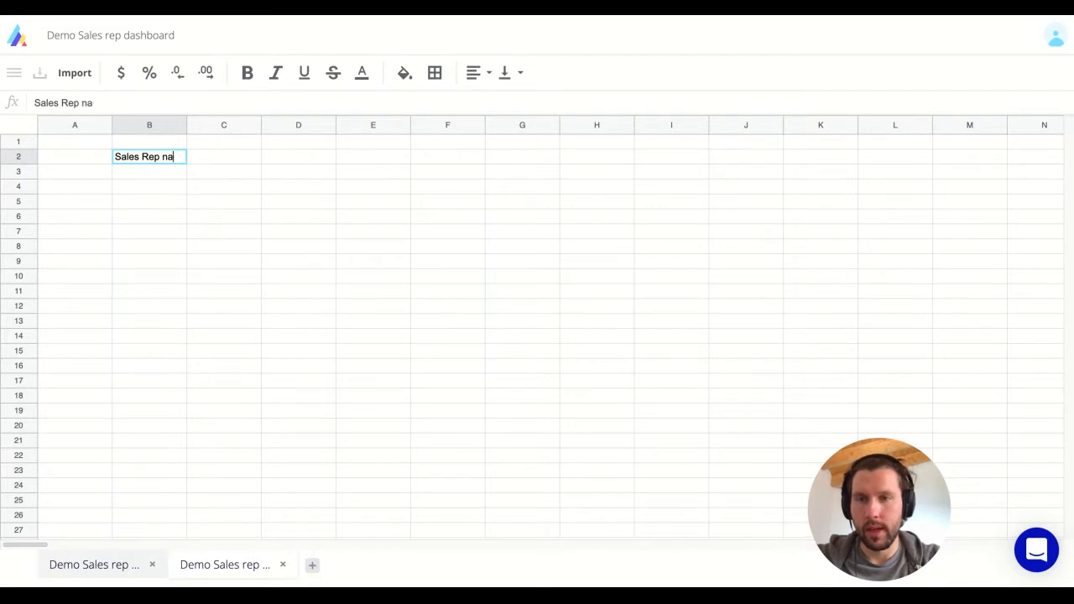
key(Return)
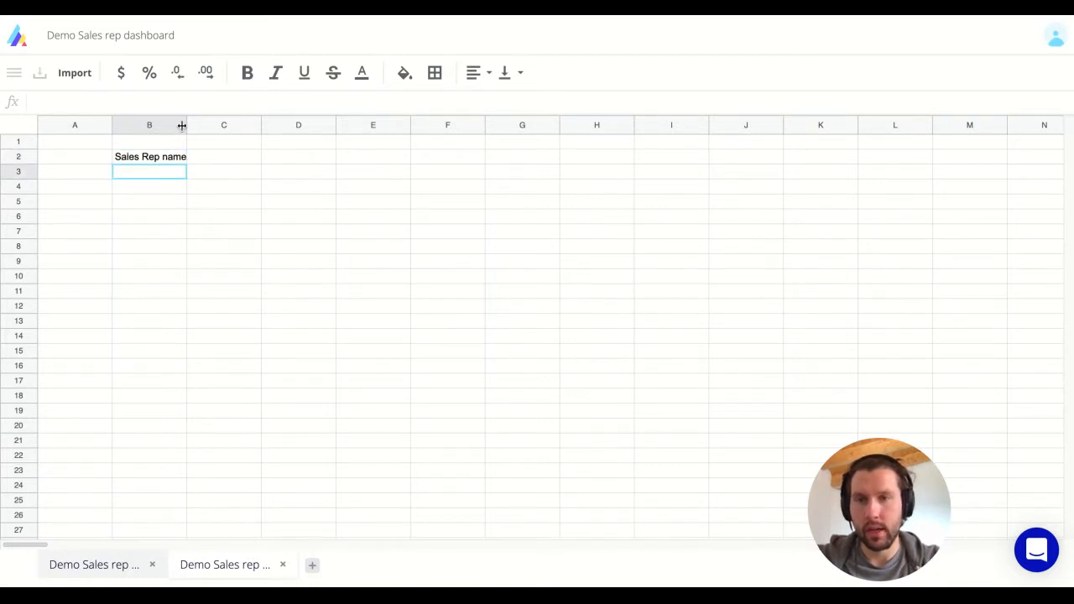
double_click(185, 124)
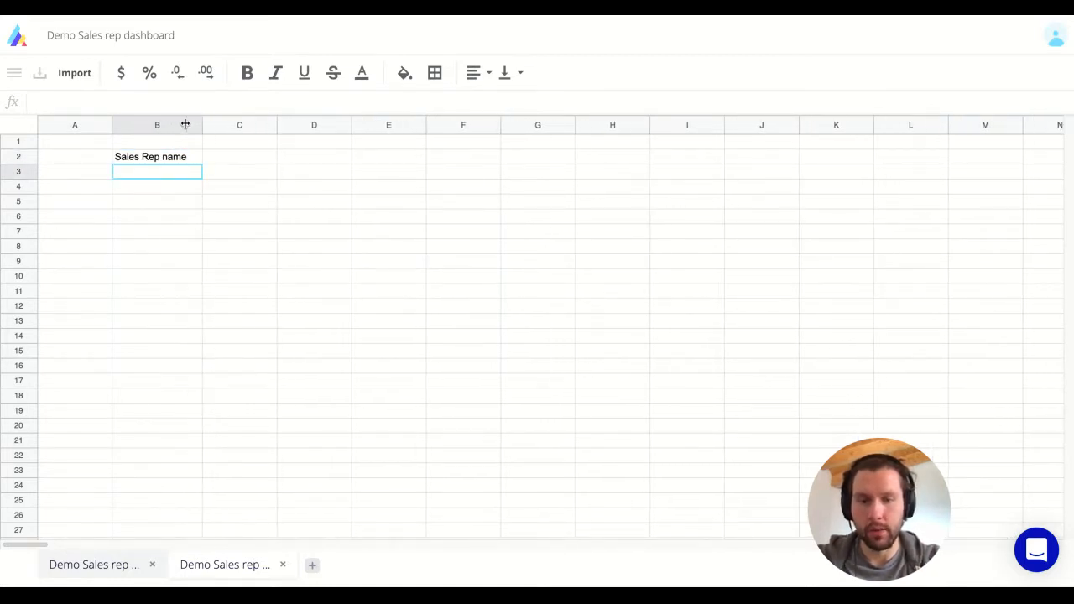
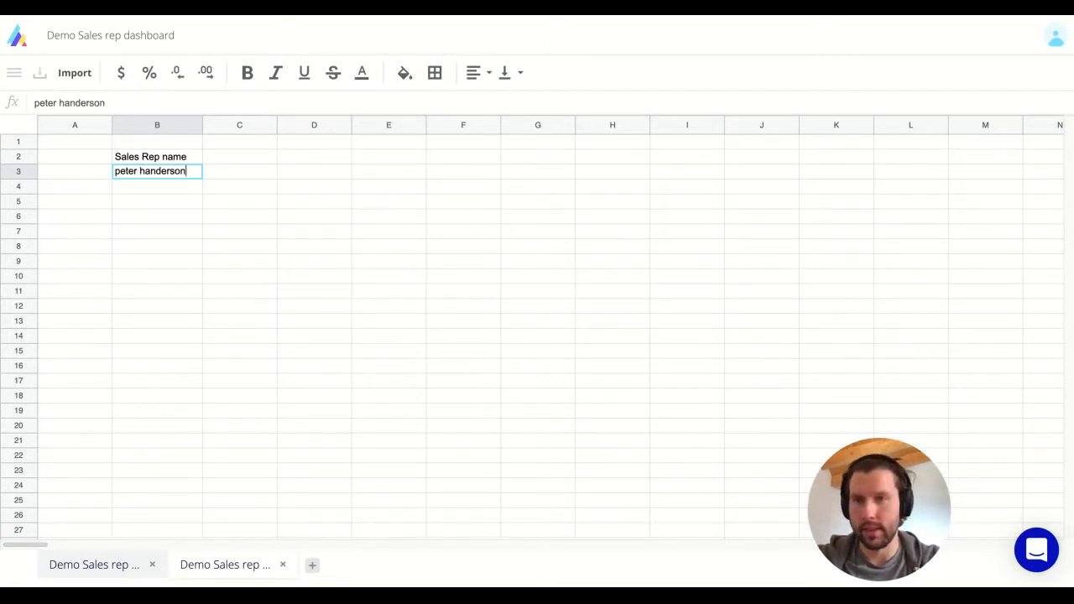
key(Return)
key(Up)
key(Down)
key(Down)
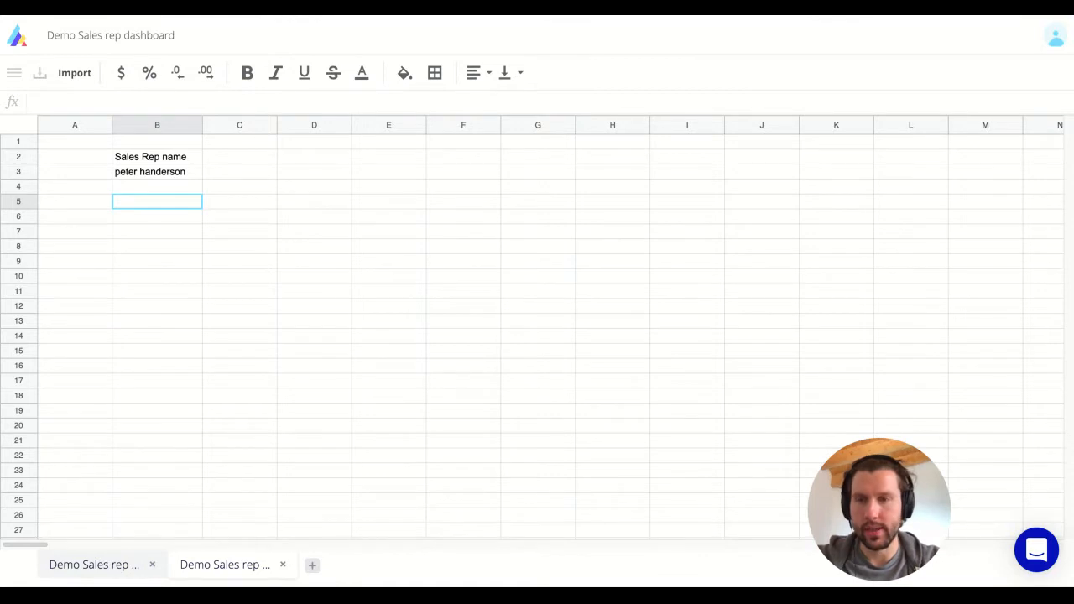
key(Down)
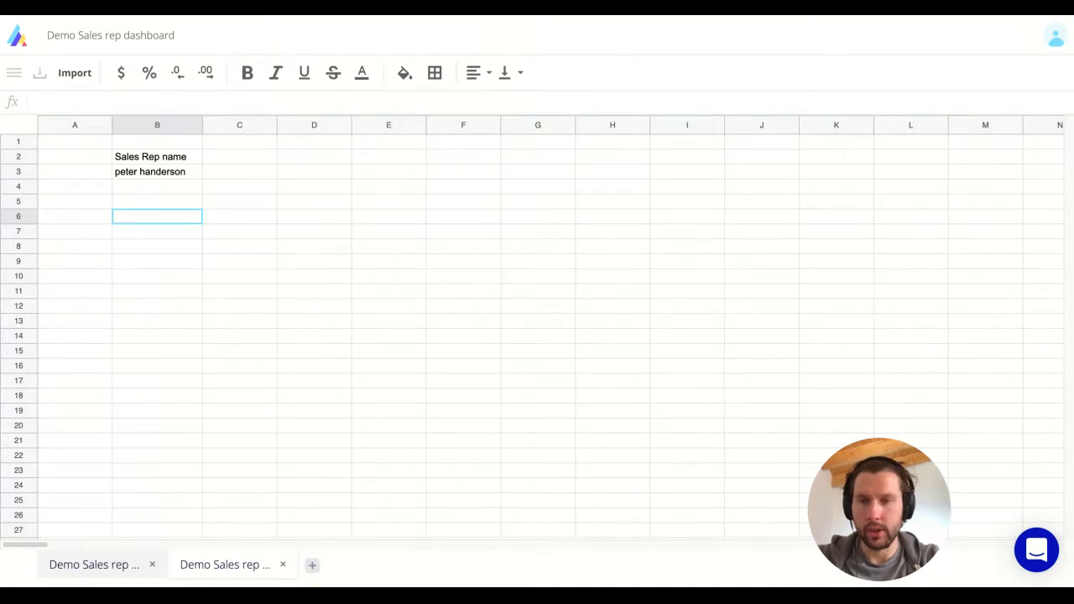
Type the heading '1. Number of Won deals' in B6.
text(1)
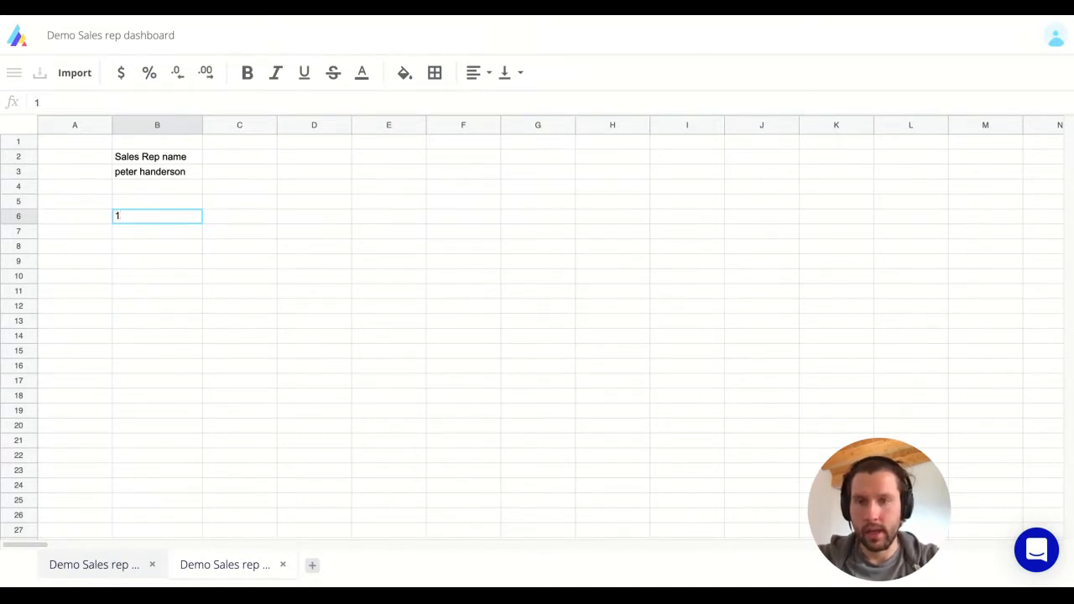
text(. Lost)
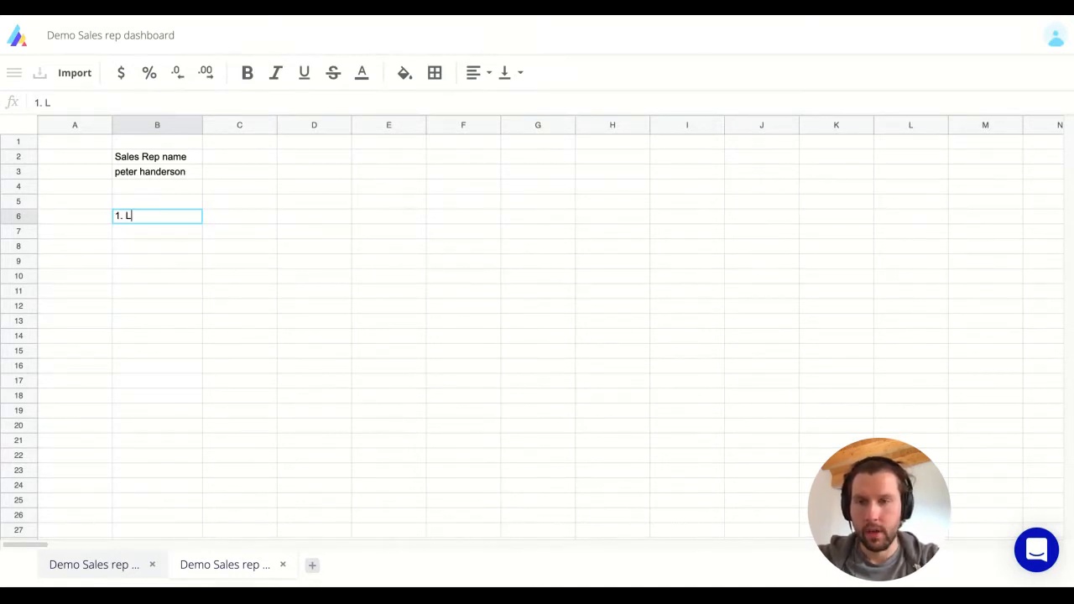
key(BackSpace)
key(BackSpace)
key(BackSpace)
key(BackSpace)
key(BackSpace)
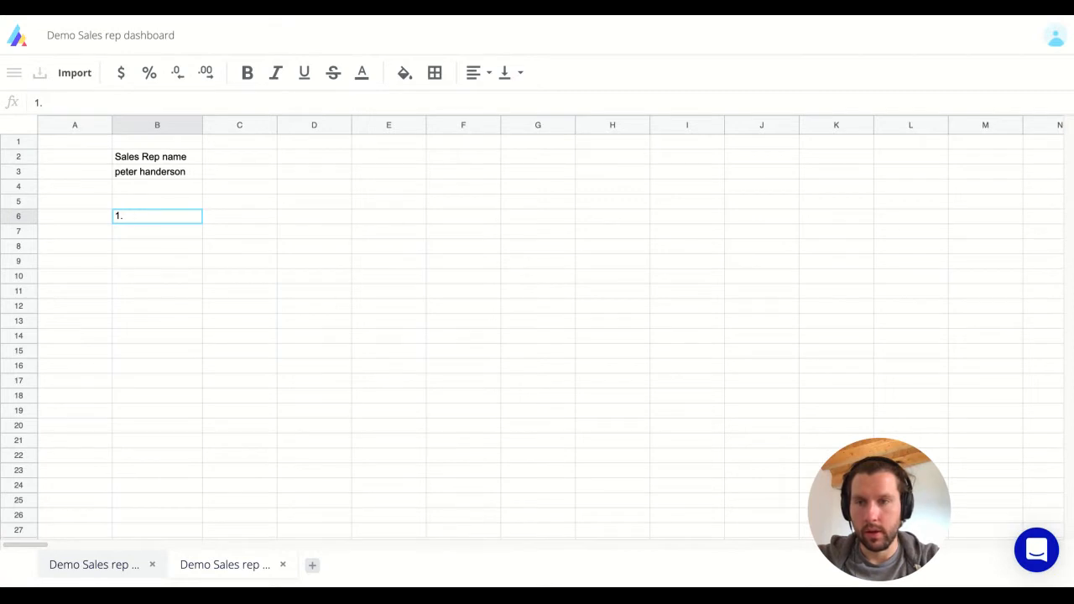
text(Won deals)
key(Left)
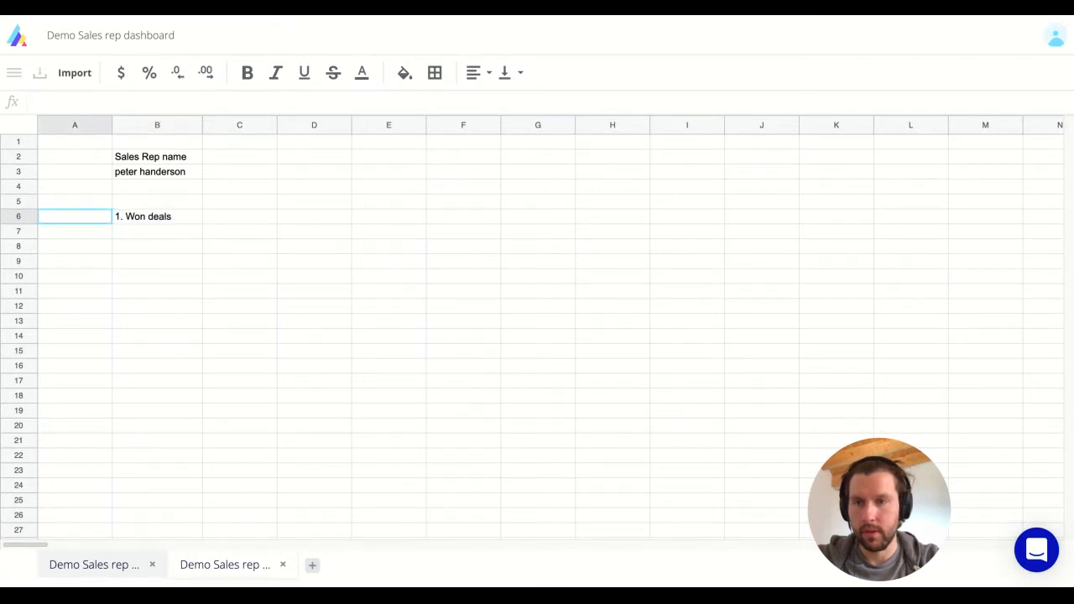
key(Right)
key(Return)
key(alt+Left)
key(alt+Left)
text(Number of)
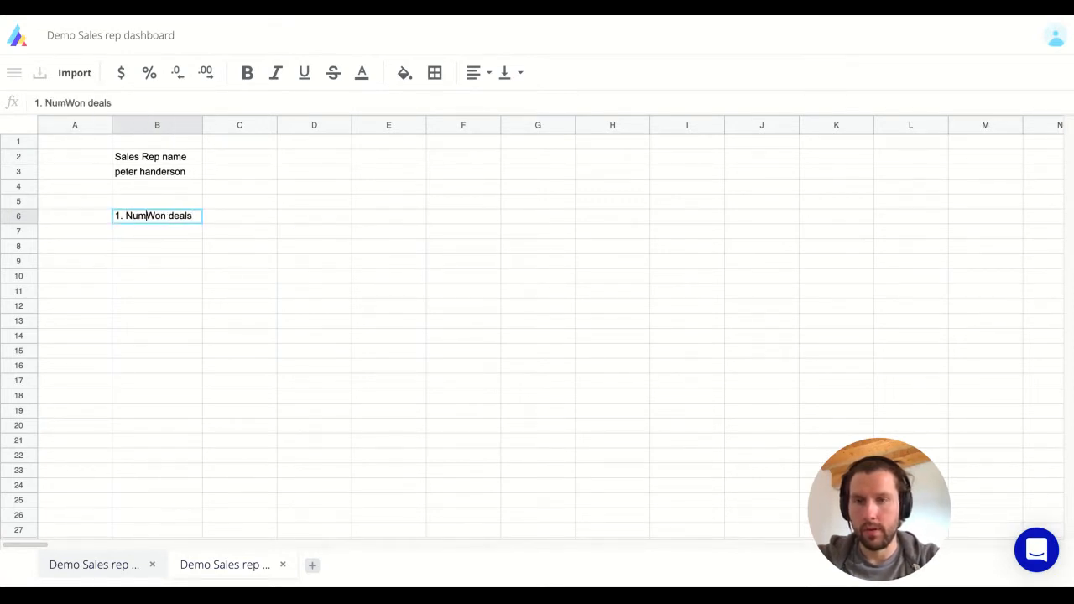
key(Tab)
Extend the heading to '1. Number of Won deals per month', fixing the 'monht' typo.
key(shift+Tab)
key(Return)
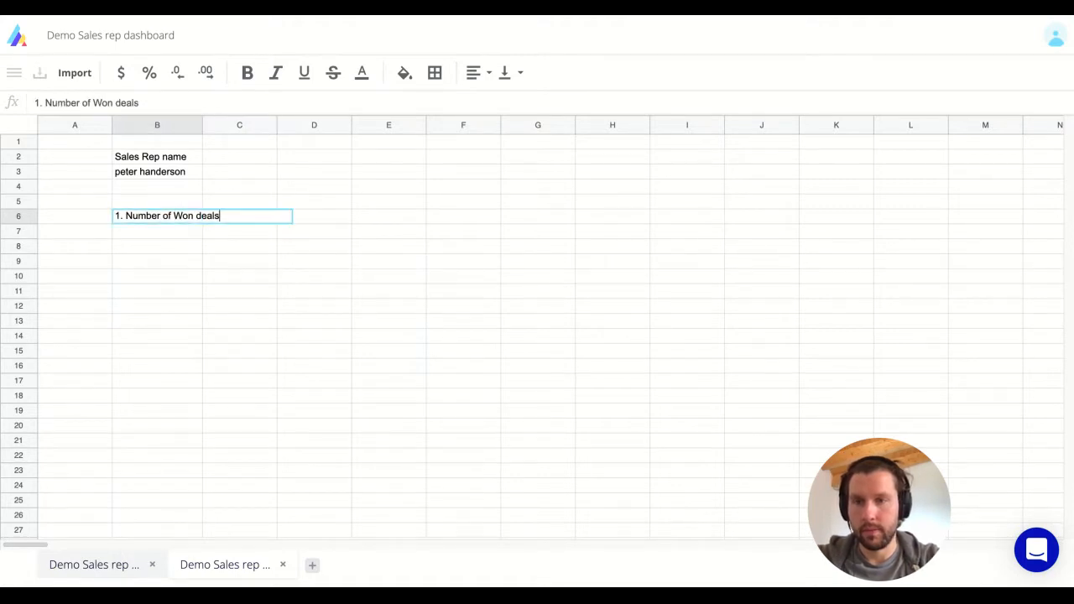
text(per monht)
key(Return)
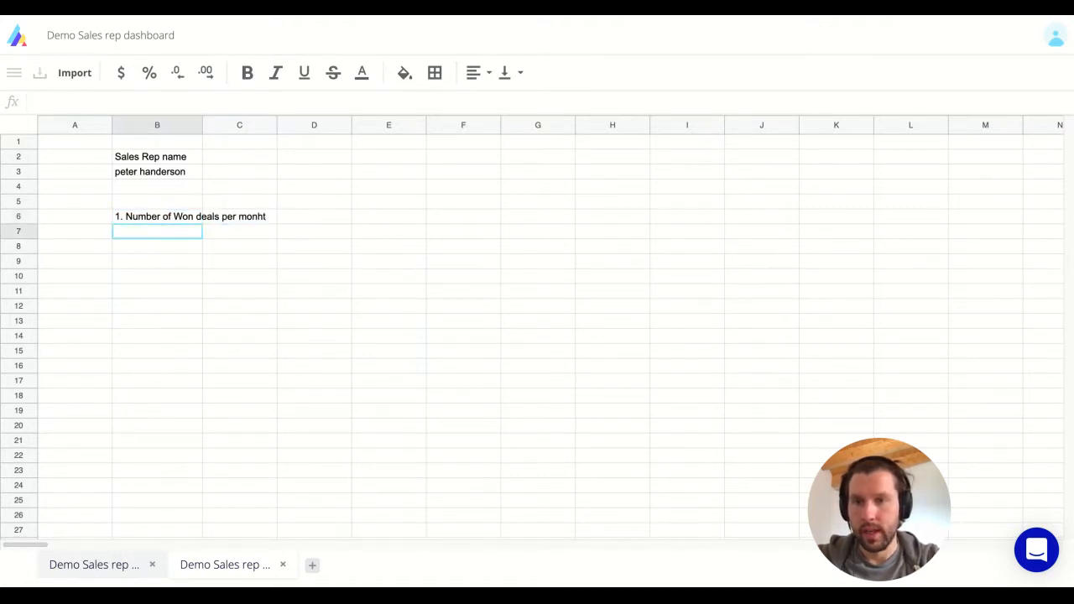
key(Up)
key(Return)
key(BackSpace)
key(BackSpace)
text(th)
key(Return)
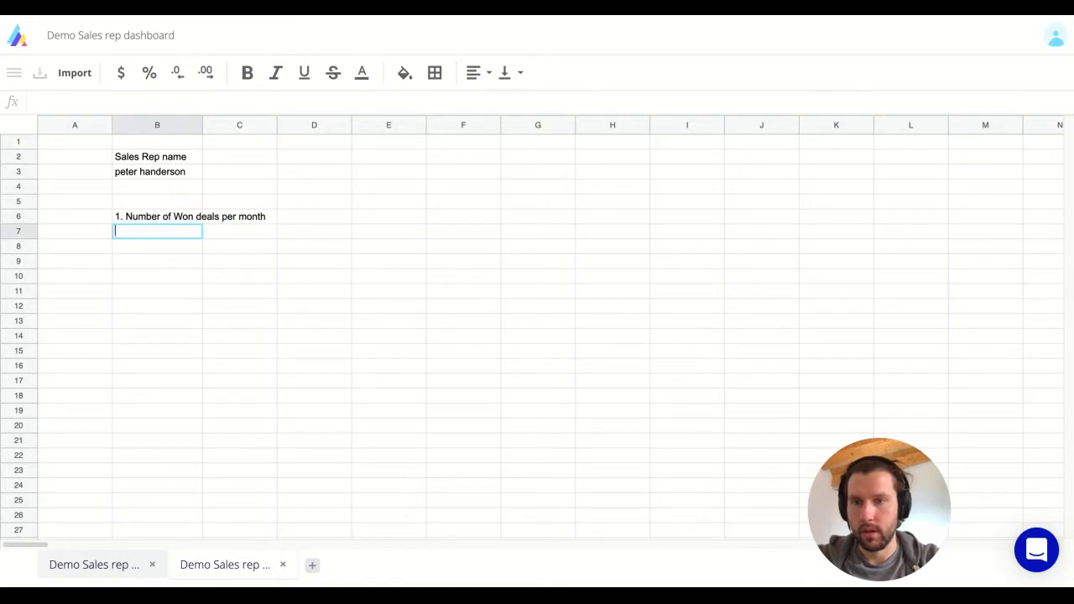
Paste the month labels 2020_5 through 2019_6 into B9:B20.
key(Down)
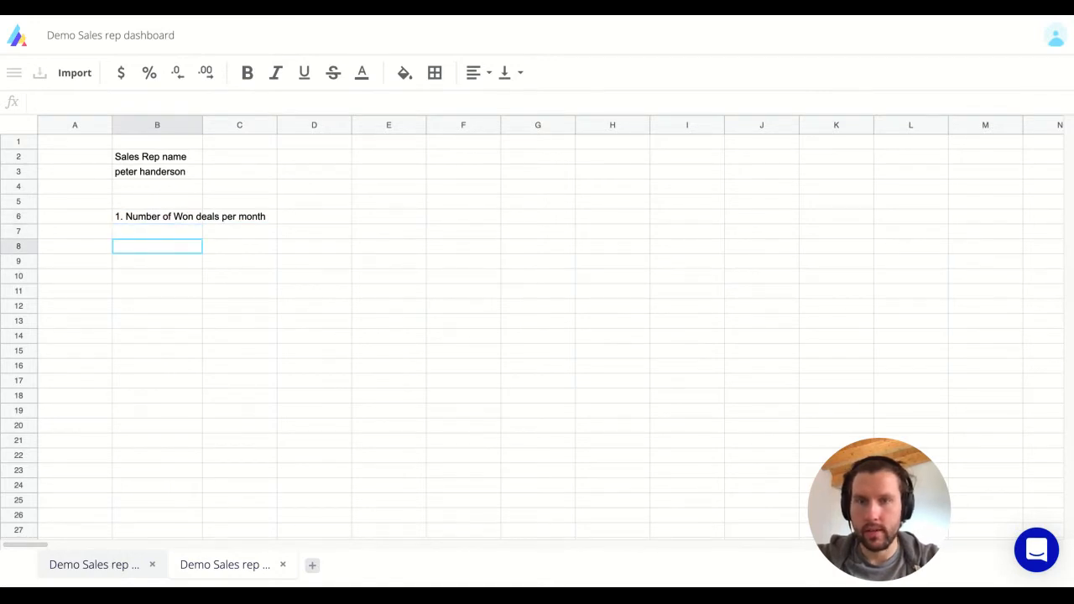
key(Down)
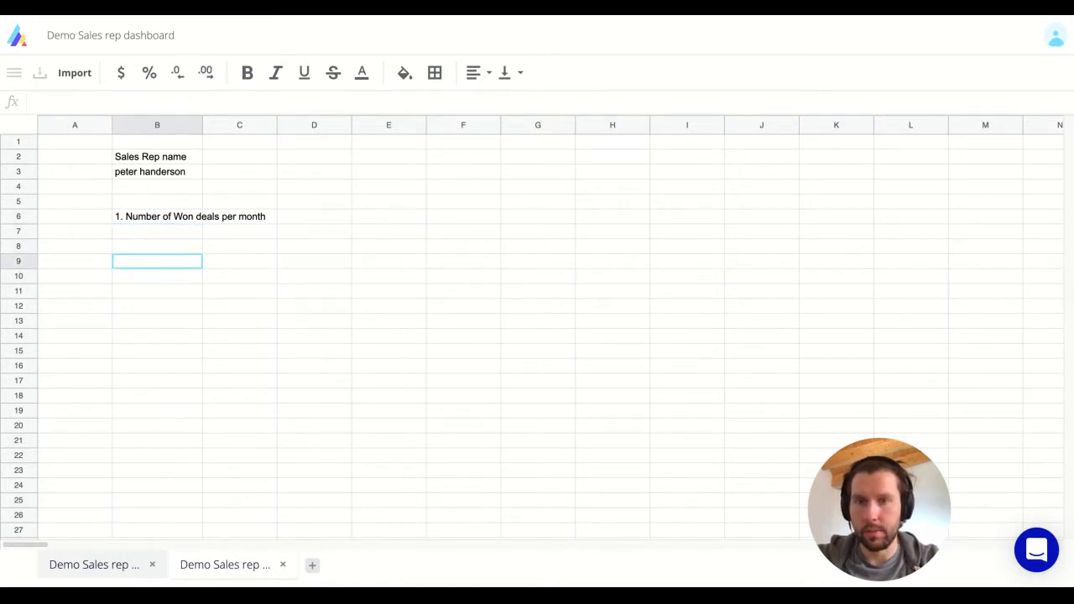
text(2020_5 2020_4 2020_3 2020_2 2020_1 2019_12 2019_11 2019_10 2019_9 2019_8 2019_7 2019_6)
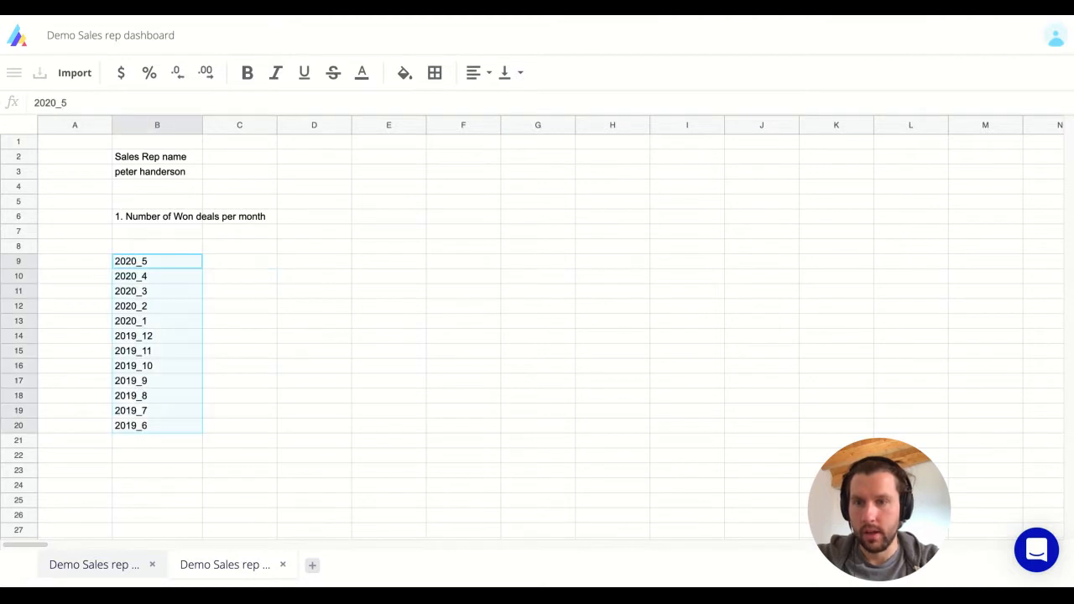
key(Right)
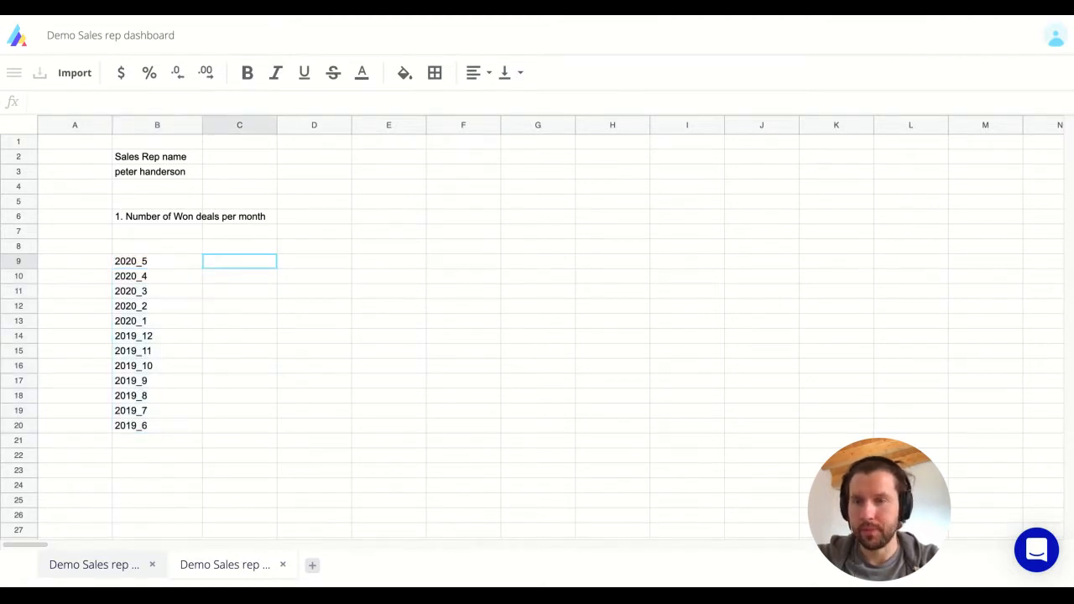
key(Left)
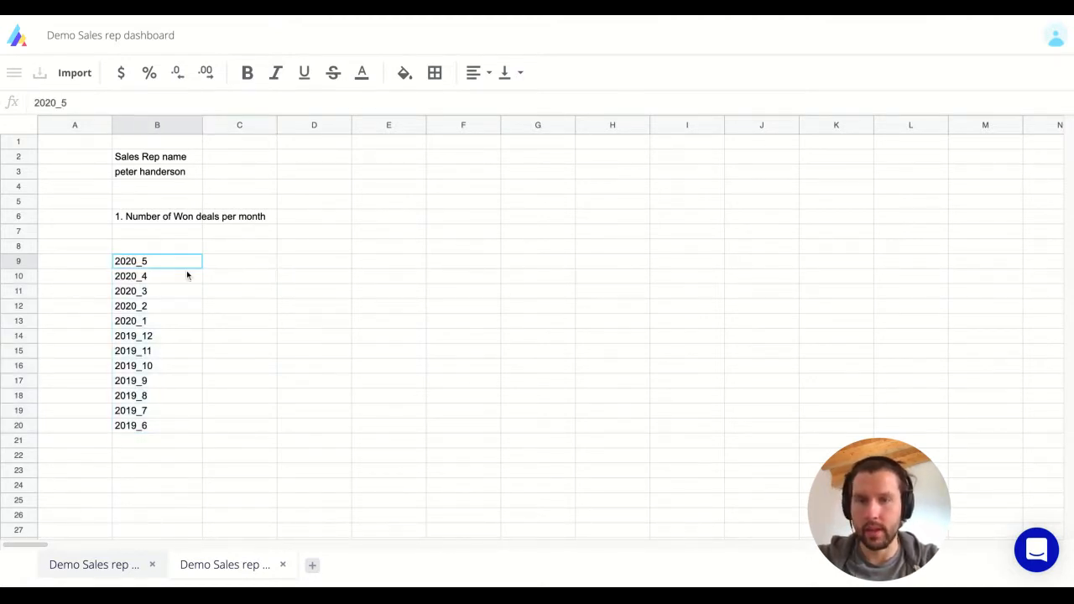
key(Up)
key(Right)
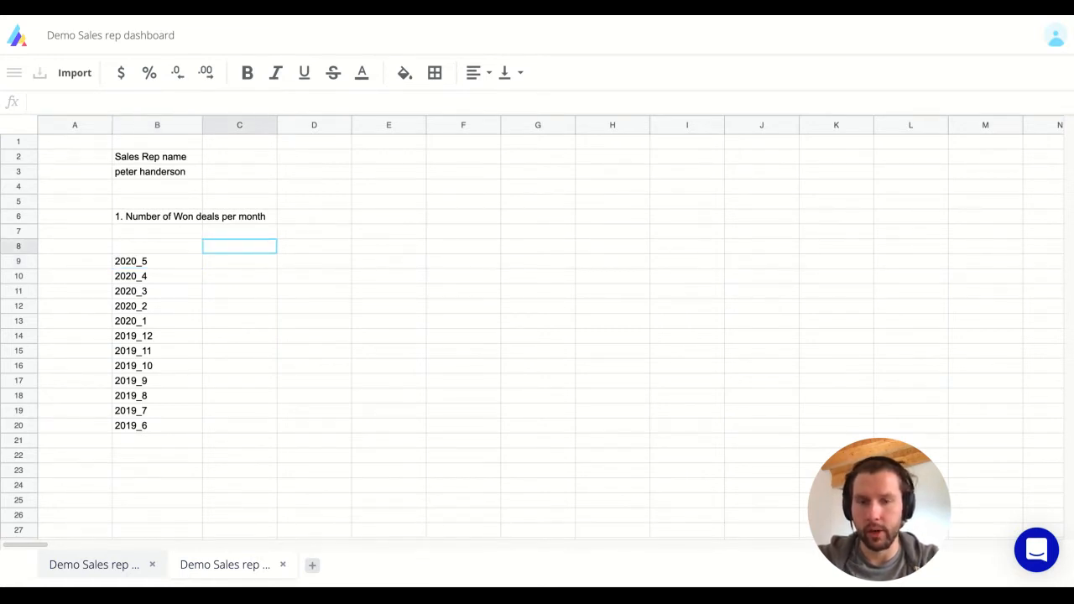
Add the column headers '# of won deals' in C8 and 'Objective' in D8.
text(# of )
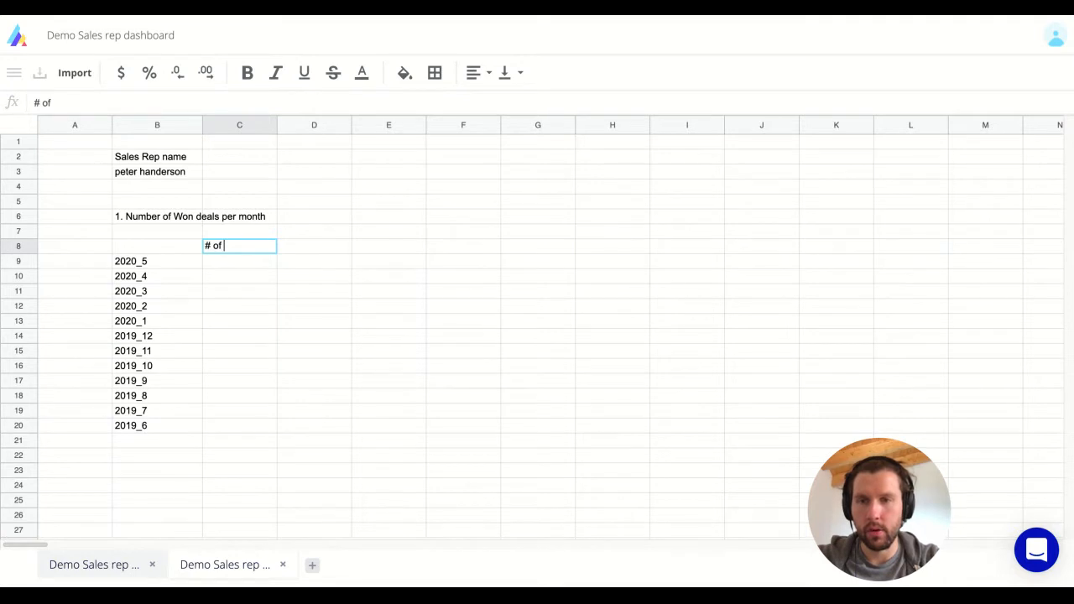
text(won deals)
key(Tab)
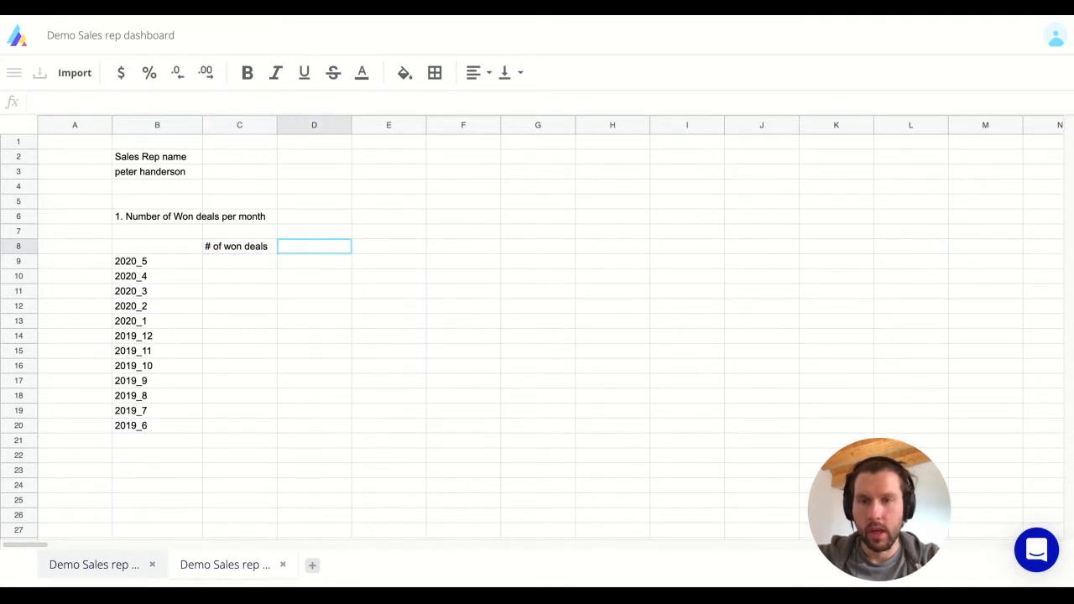
text(Objective)
key(Return)
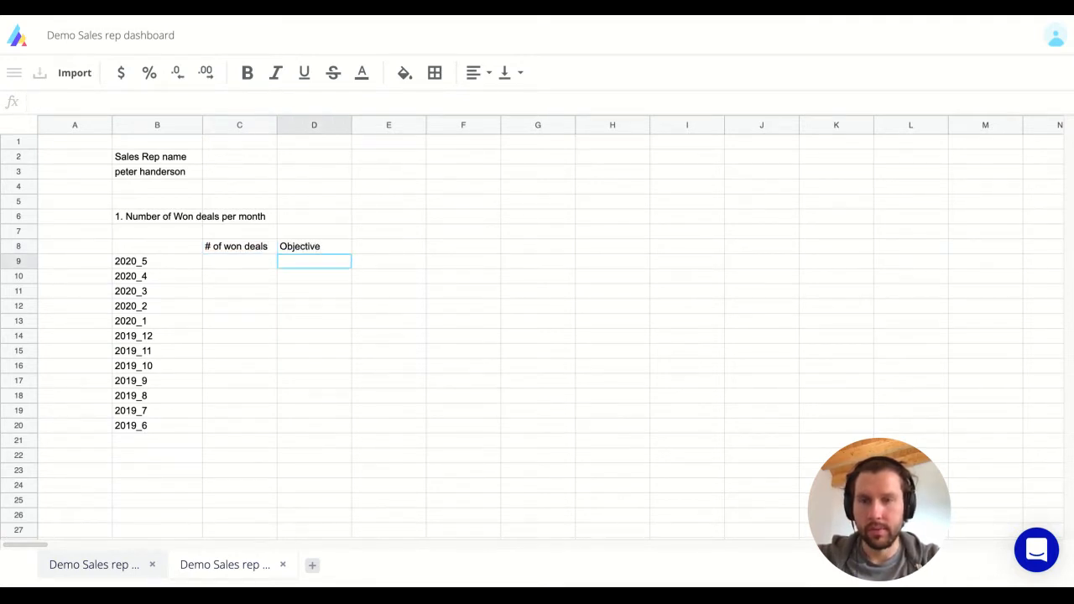
Set the objective to 3 for every month, from D9 down to D20.
text(3)
key(Return)
key(Up)
key(ctrl+c)
key(Left)
key(Left)
key(Left)
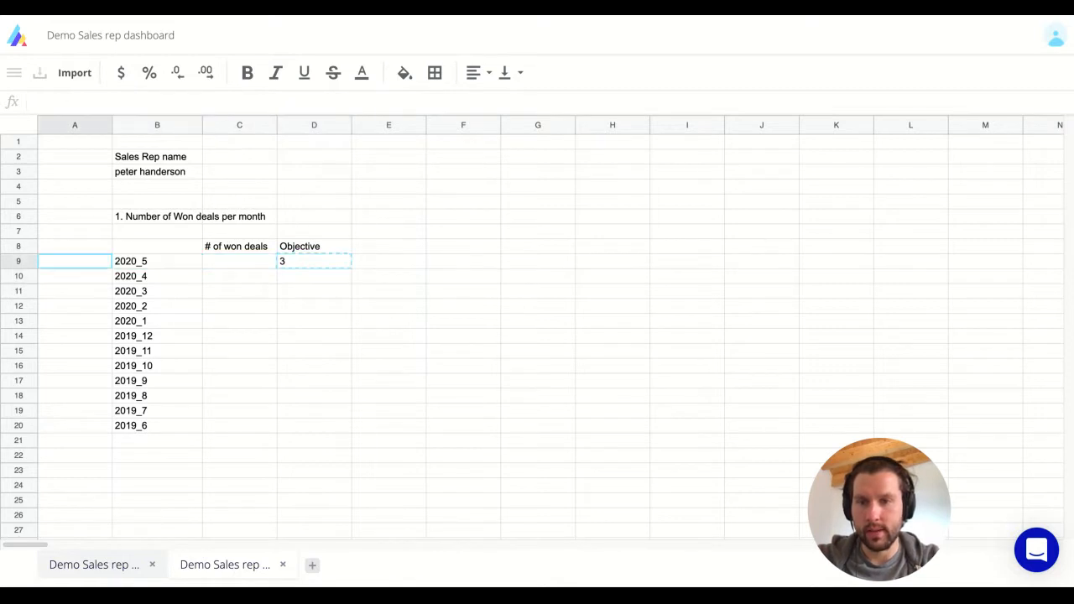
key(Right)
key(ctrl+Down)
key(Right)
key(Right)
key(ctrl+shift+Up)
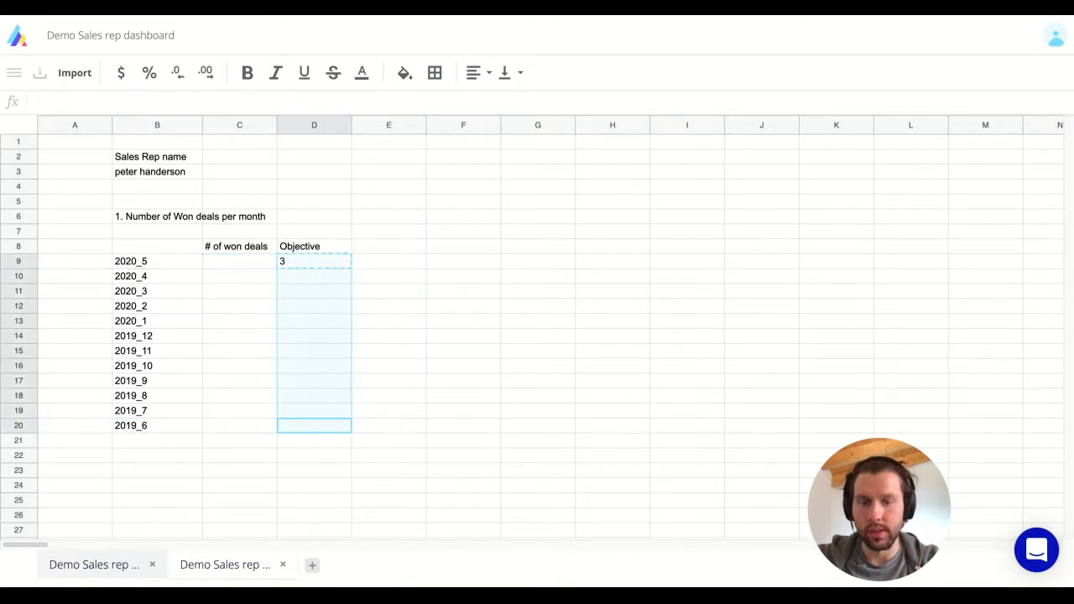
key(ctrl+v)
Add the '% vs objective' heading in E8.
key(Right)
key(Up)
key(Up)
key(Up)
key(Up)
key(Up)
key(Up)
key(Up)
key(Up)
key(Up)
key(Up)
key(Up)
key(Up)
key(Up)
key(Down)
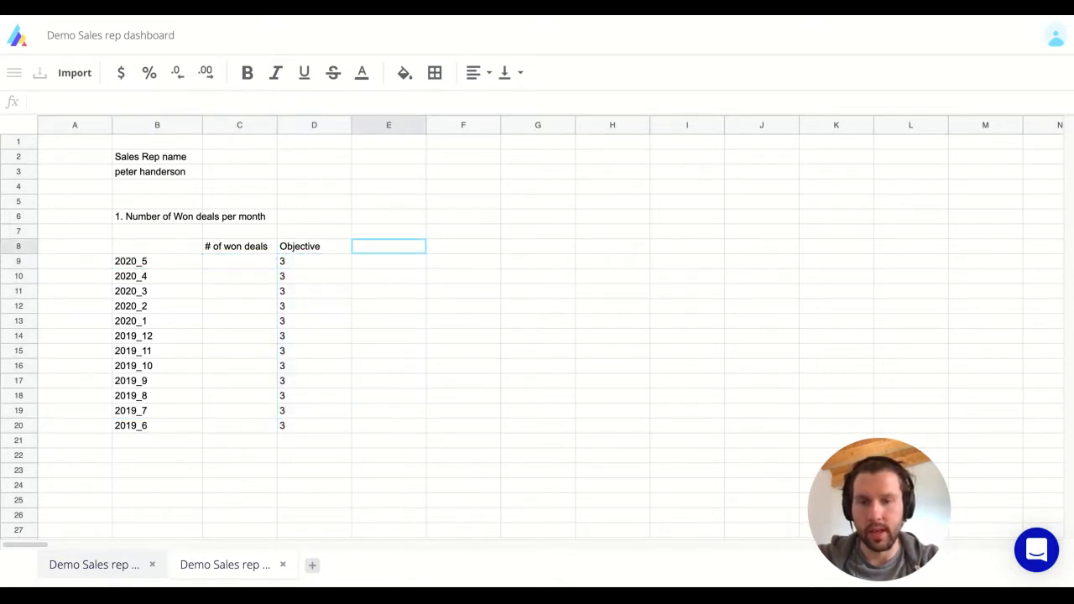
text(%)
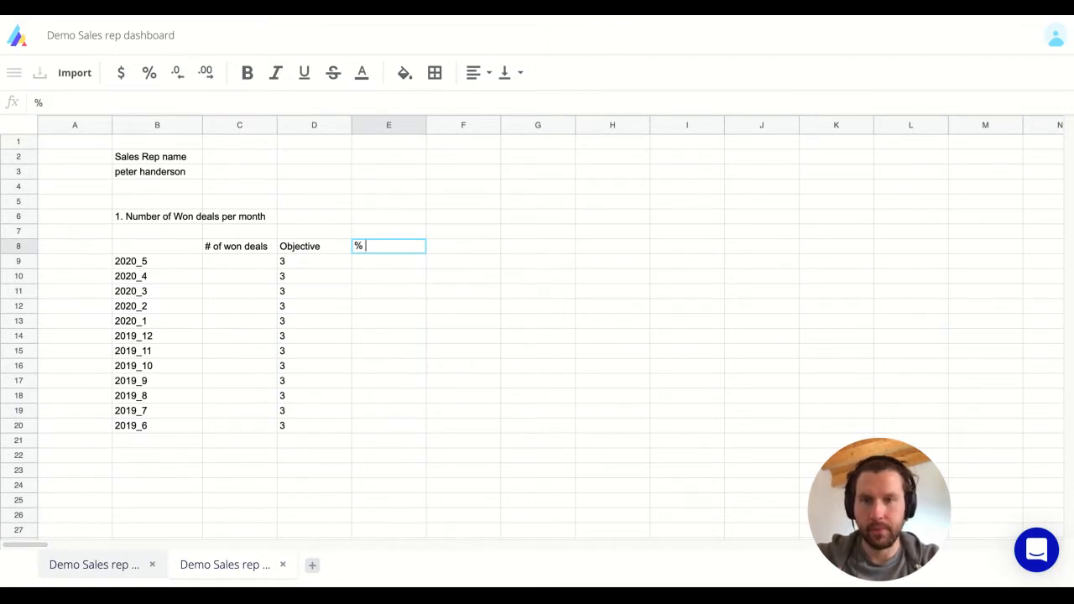
text( vs o)
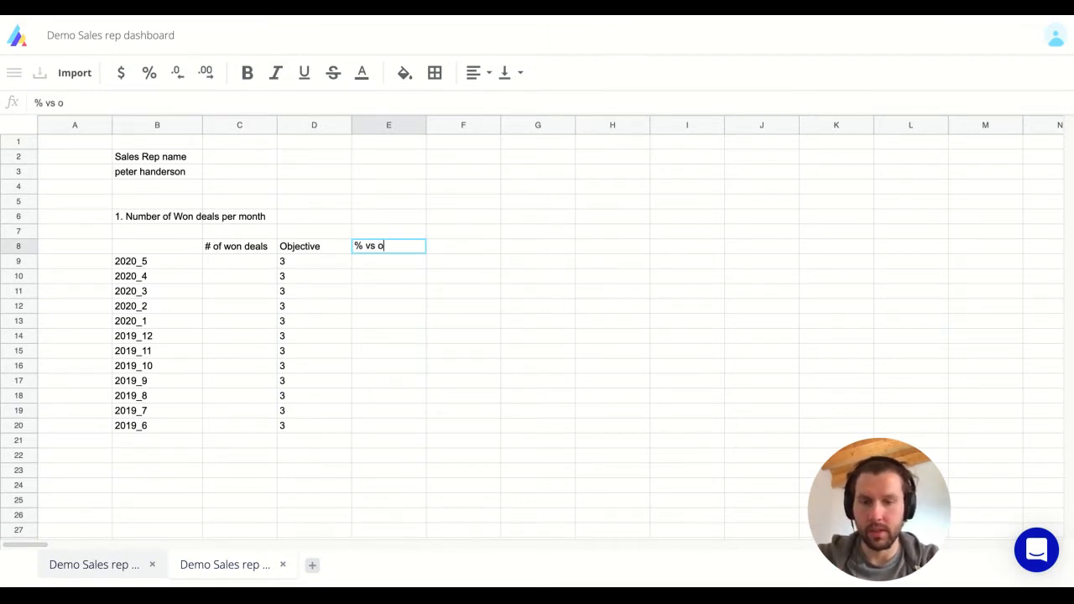
text(bjective)
key(Return)
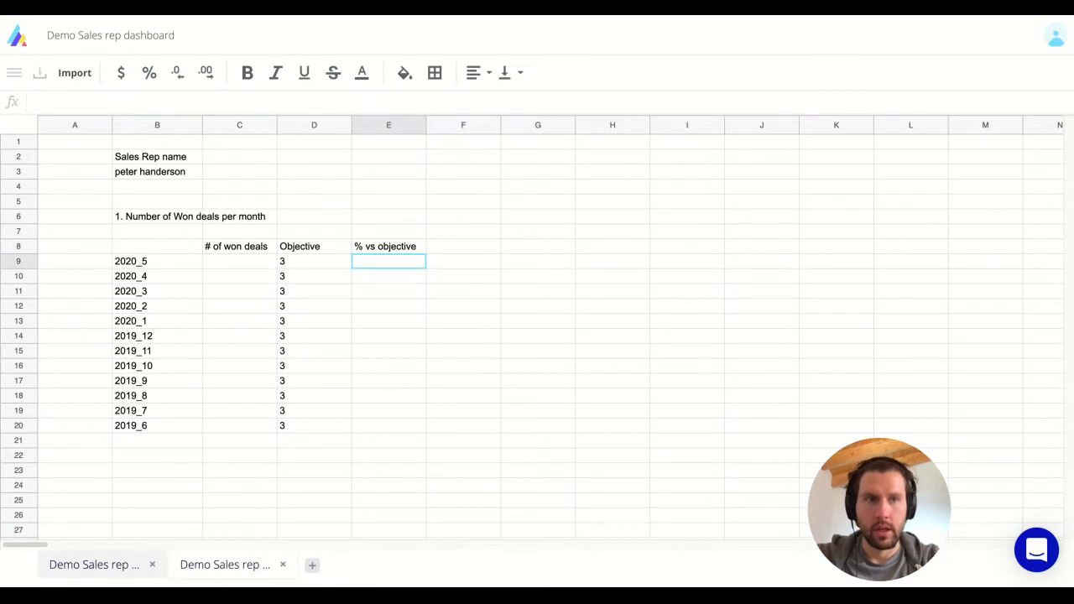
click(224, 261)
key(Up)
key(Right)
key(Right)
key(Right)
key(Right)
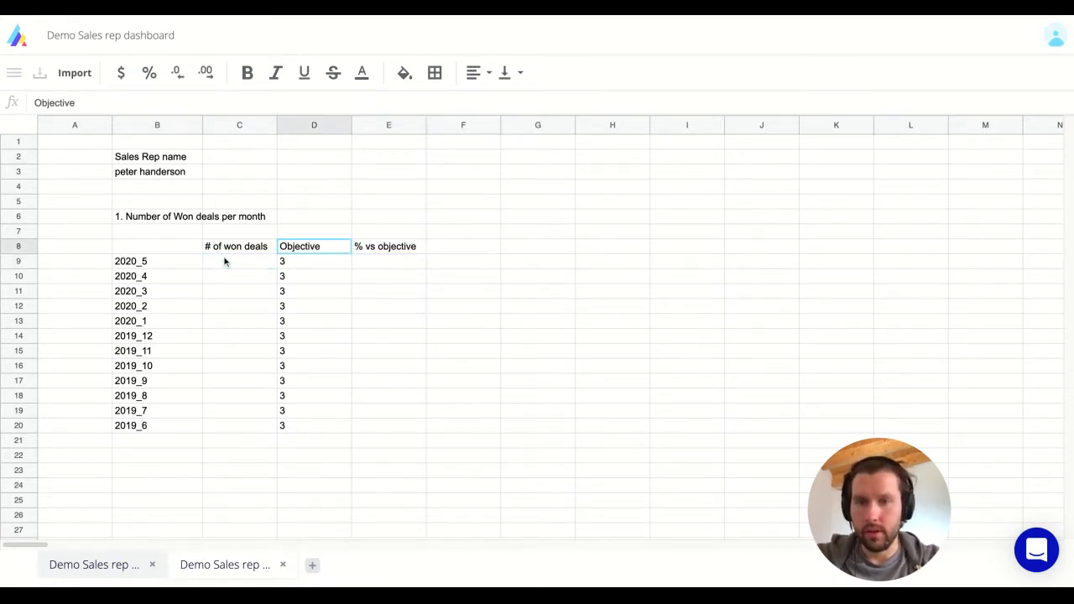
key(Left)
key(Left)
key(Left)
key(Left)
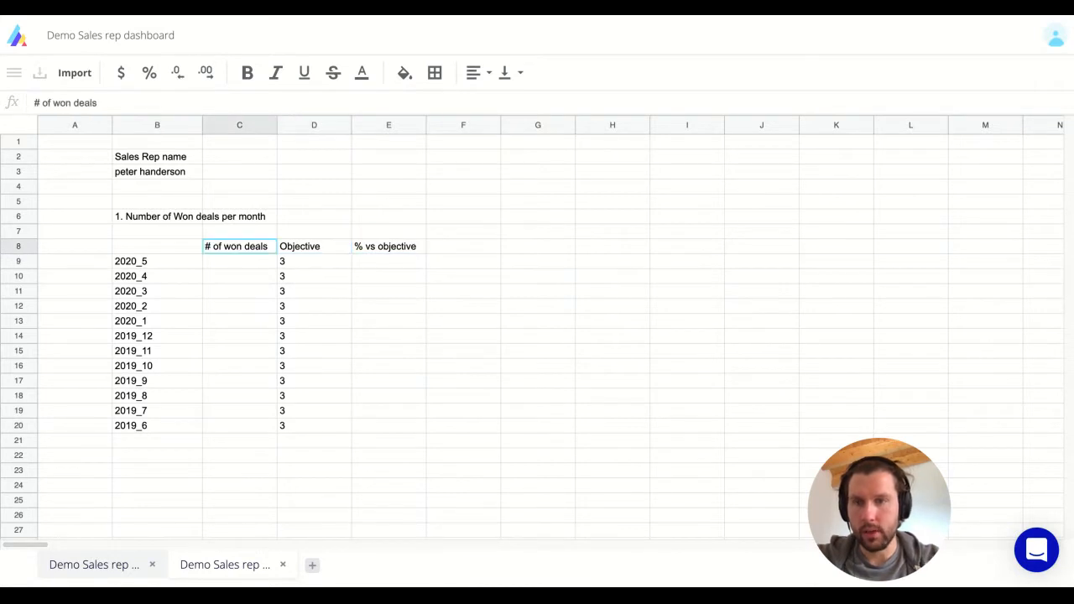
key(Down)
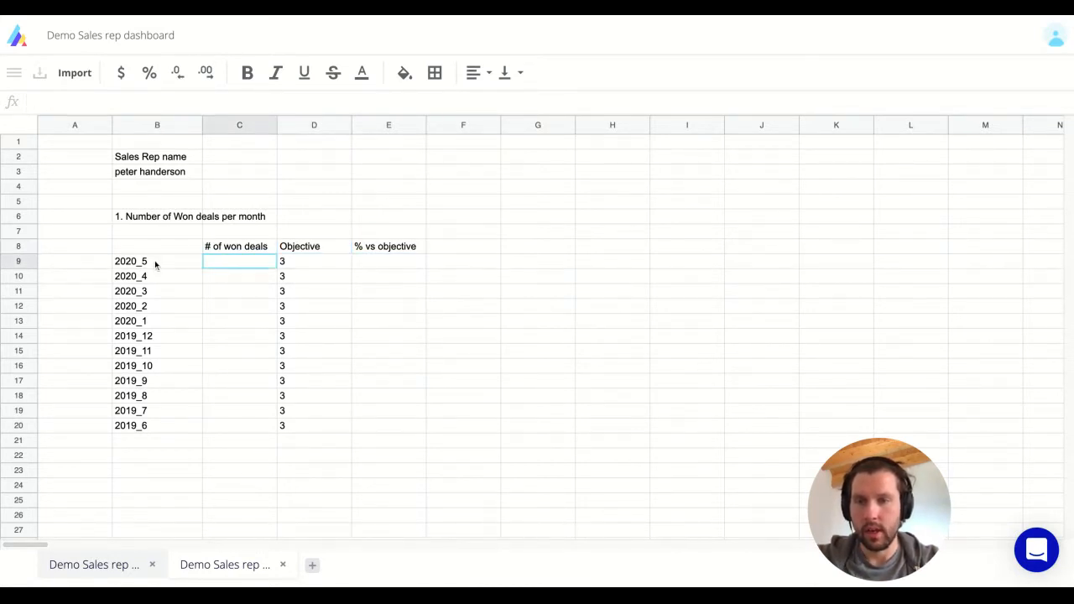
On the Raw data sheet, start an import with Hubspot_demo as the data source.
click(118, 568)
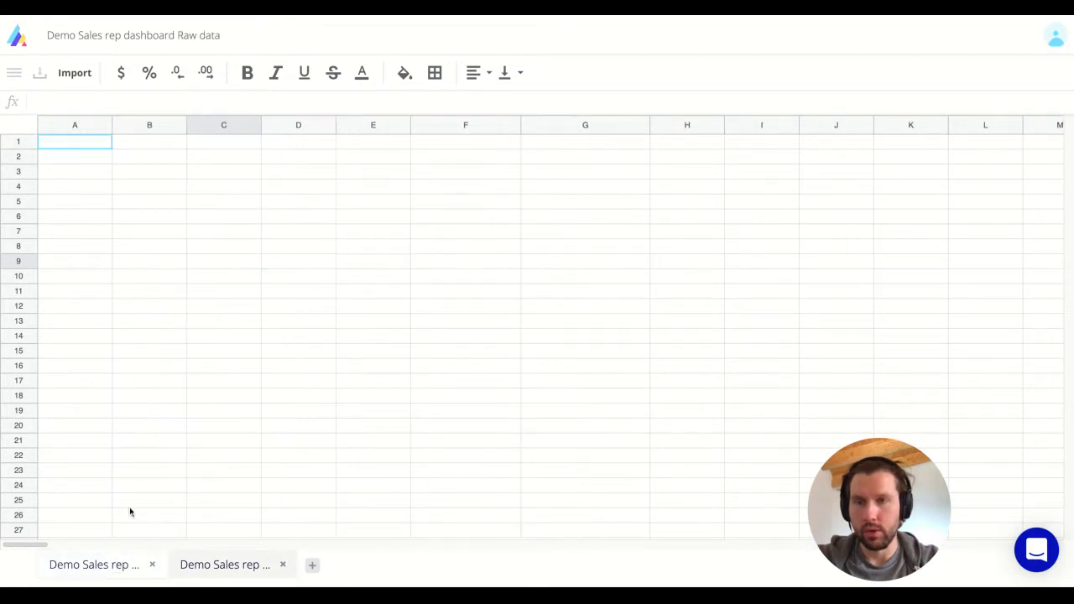
click(82, 156)
key(Up)
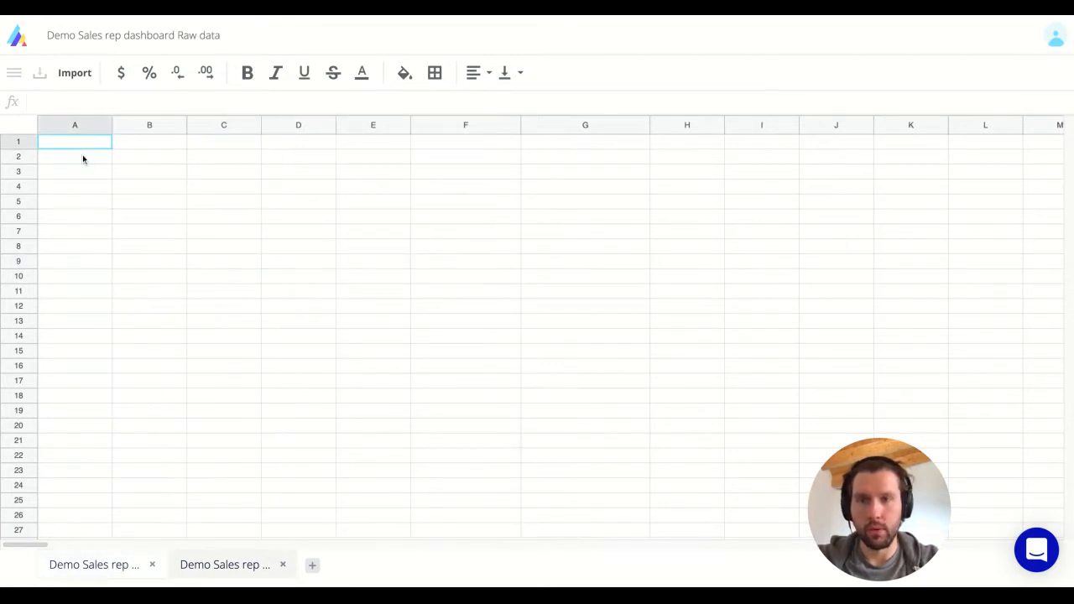
click(69, 77)
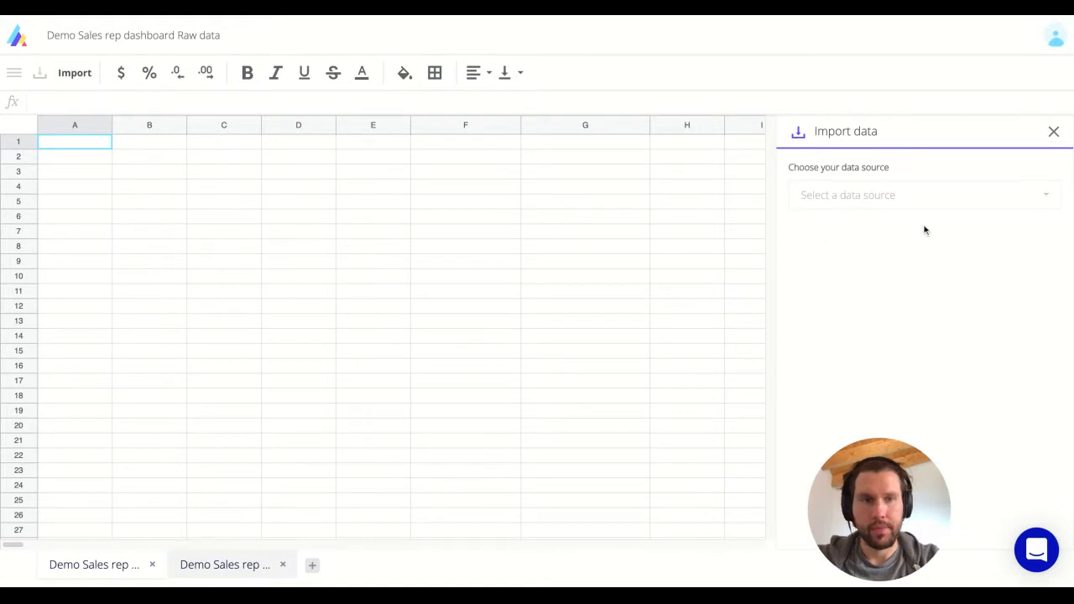
click(886, 195)
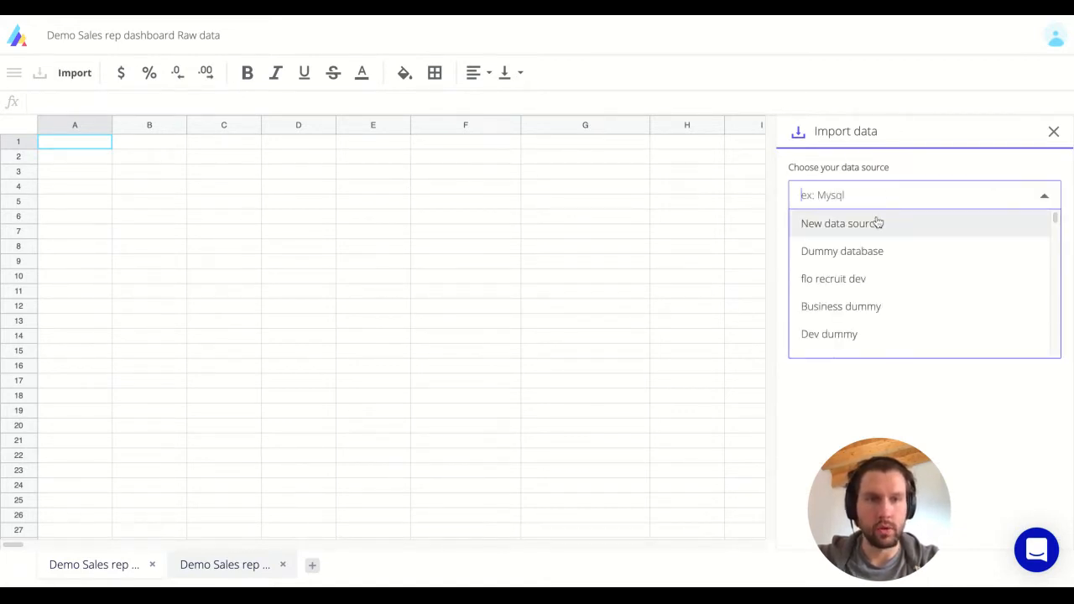
click(877, 222)
click(876, 224)
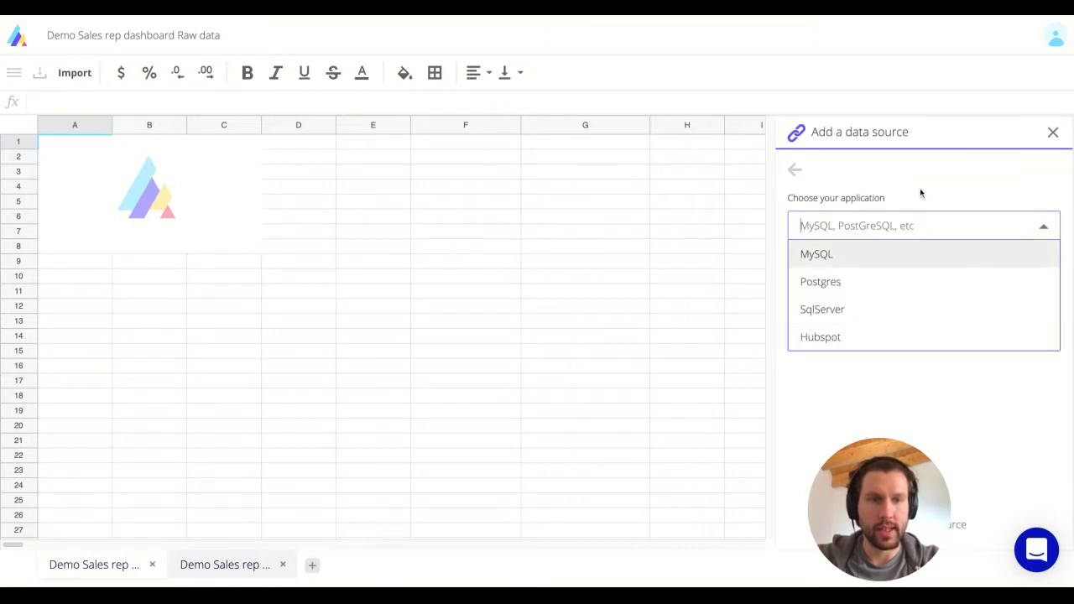
click(841, 173)
click(846, 195)
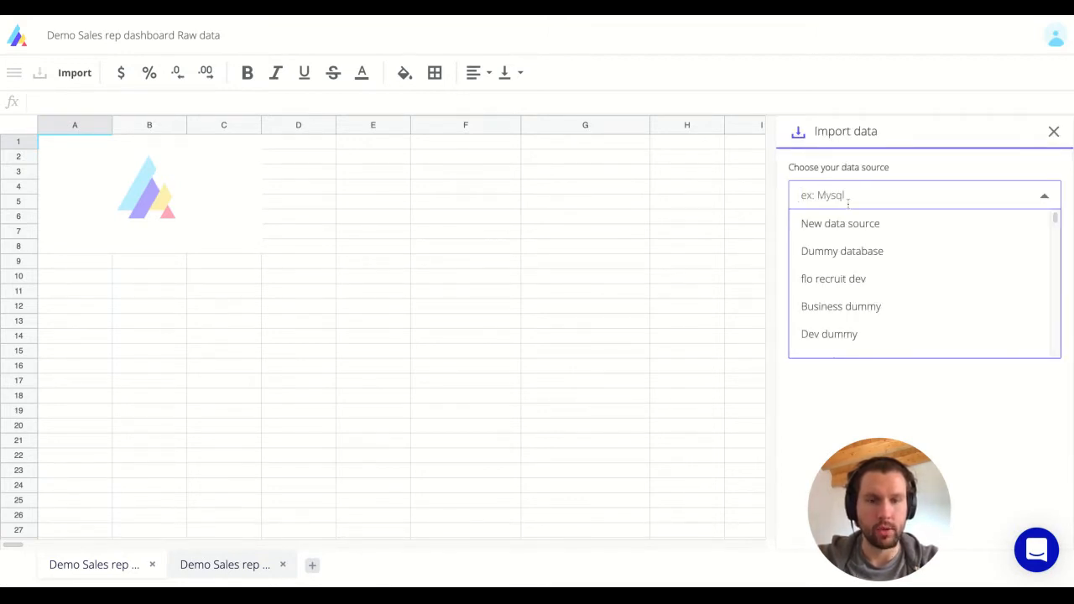
text(hubspot)
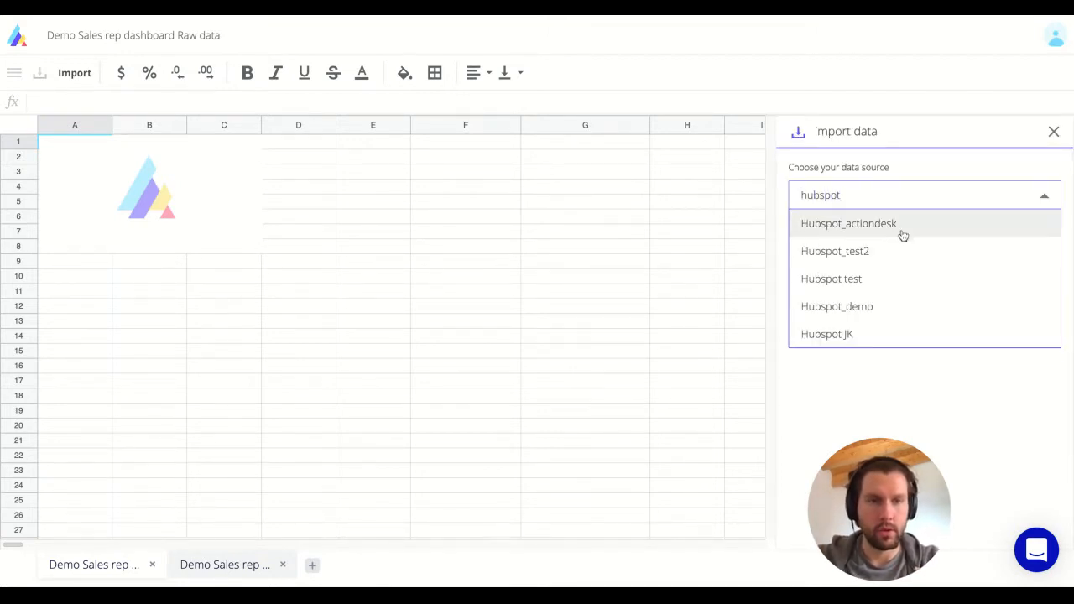
click(840, 306)
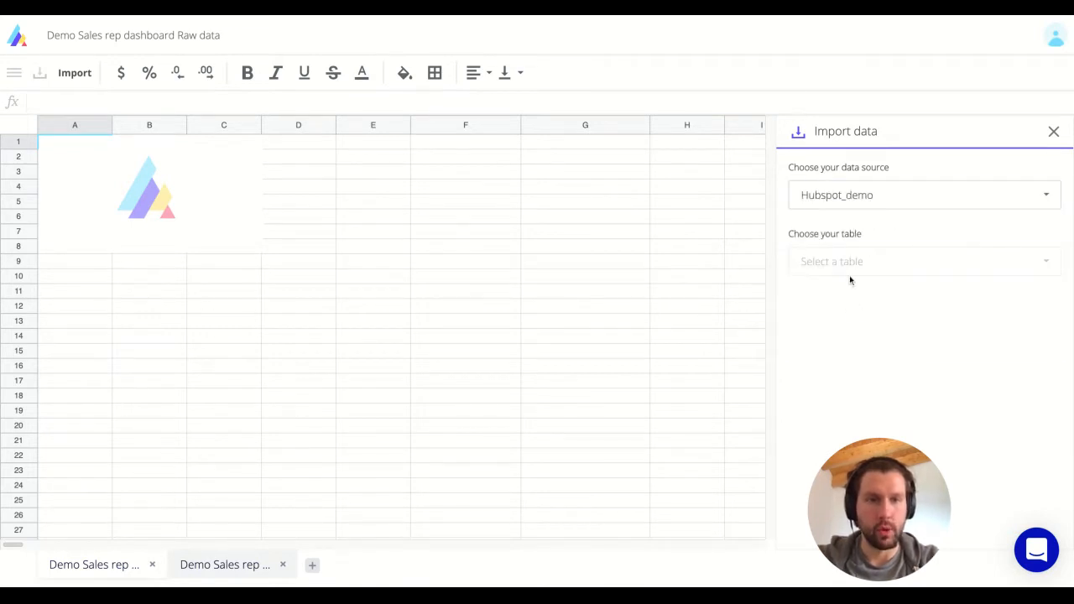
Import eight columns, Deal_ID through Amount, from the hubspot_deals table.
click(849, 274)
click(865, 345)
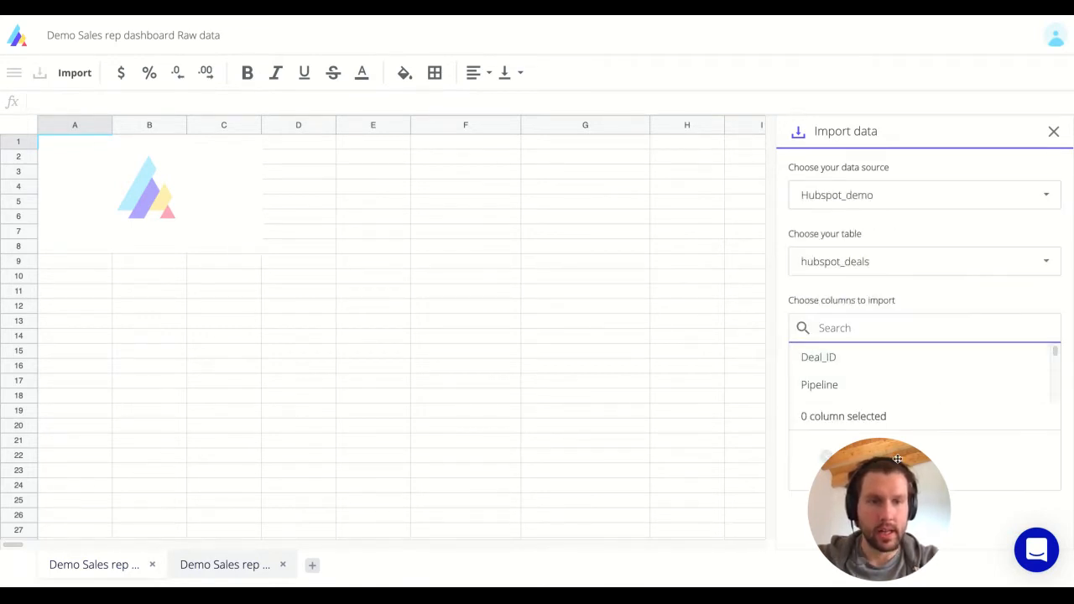
drag(888, 474, 638, 474)
click(839, 367)
click(839, 368)
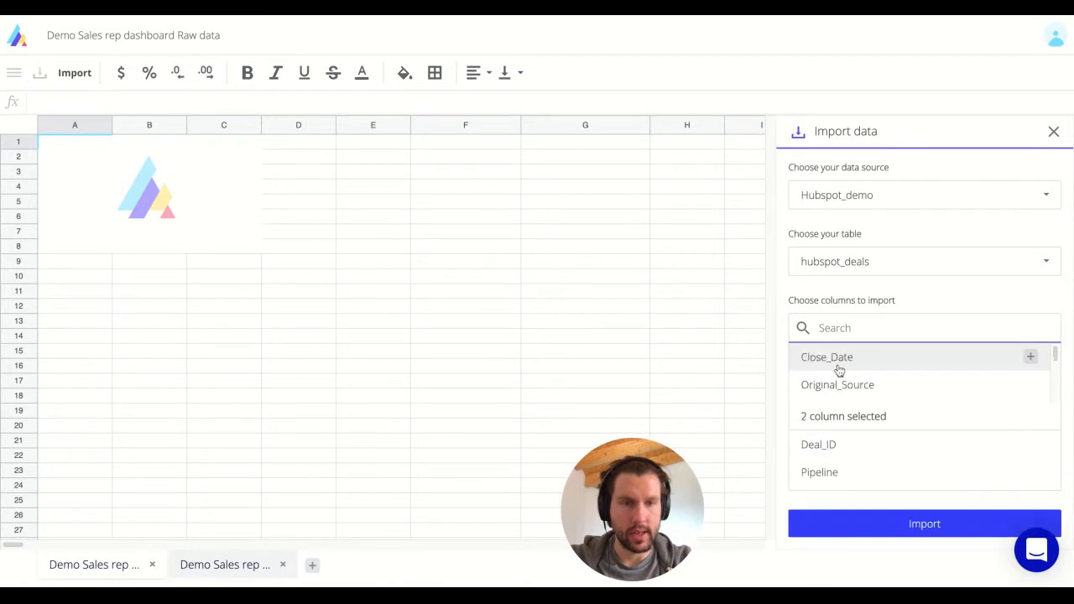
click(840, 368)
click(839, 368)
click(840, 367)
click(840, 368)
click(840, 367)
click(839, 368)
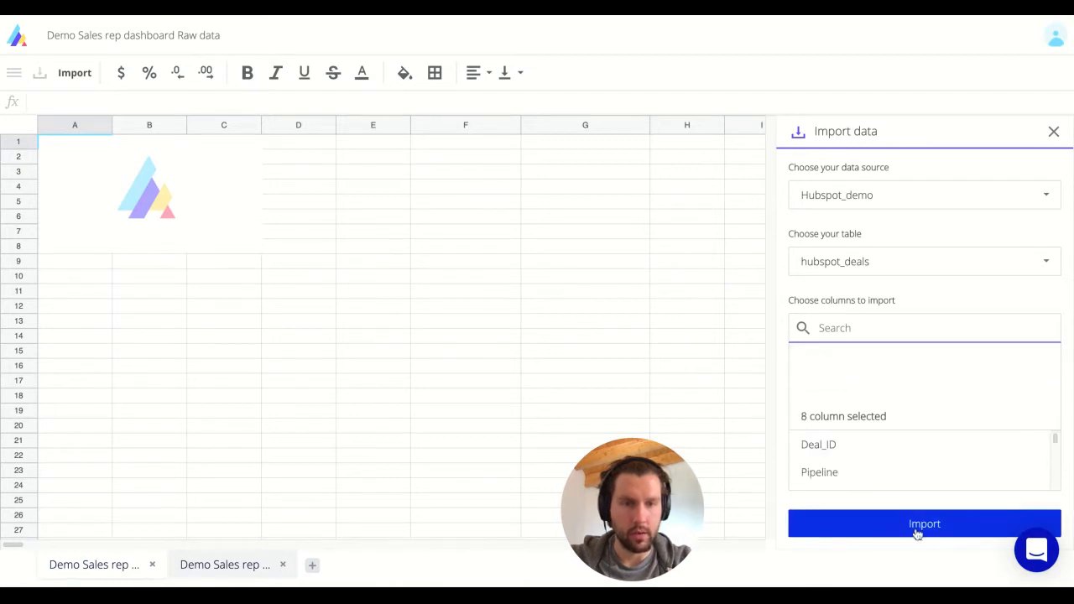
click(918, 527)
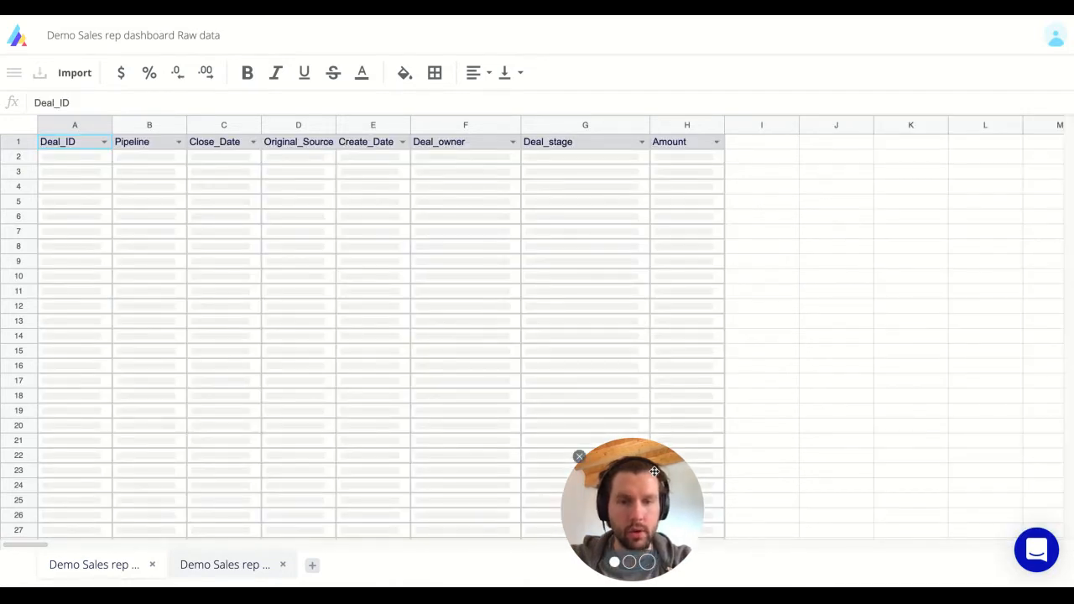
drag(625, 488, 774, 485)
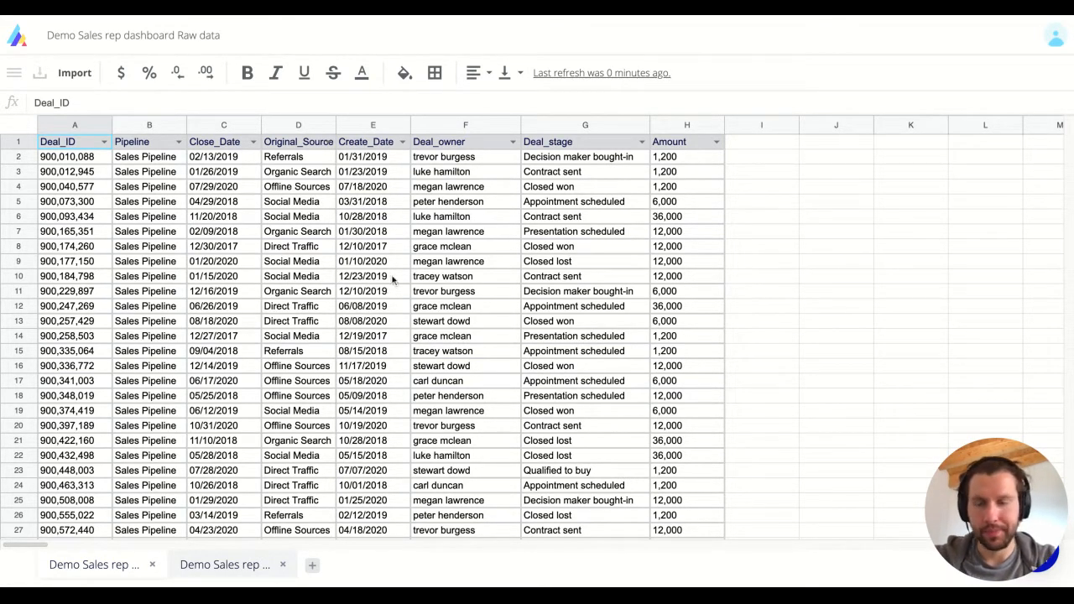
click(225, 572)
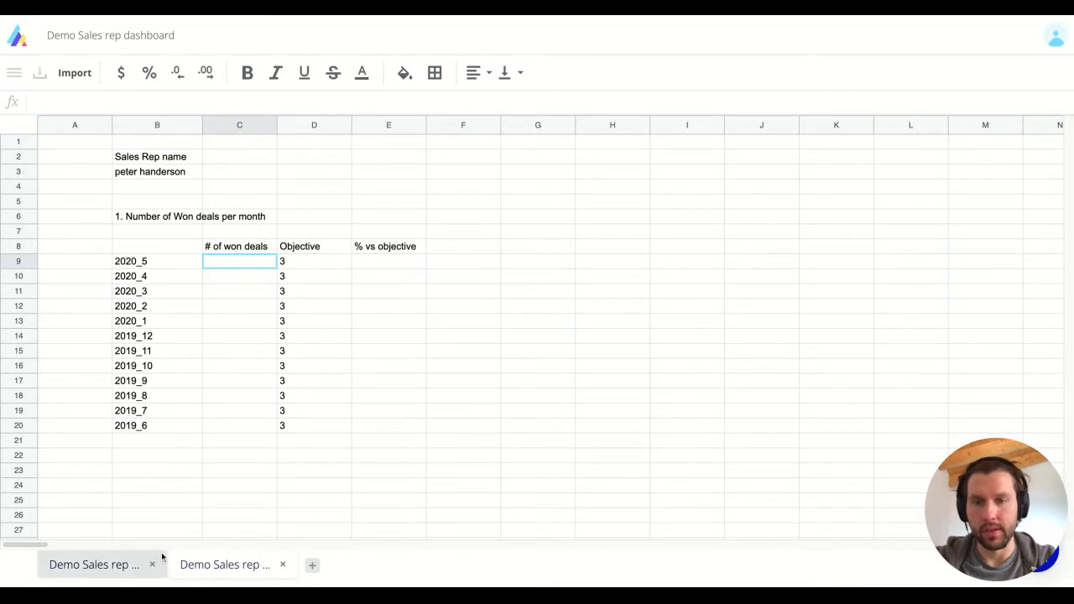
click(128, 570)
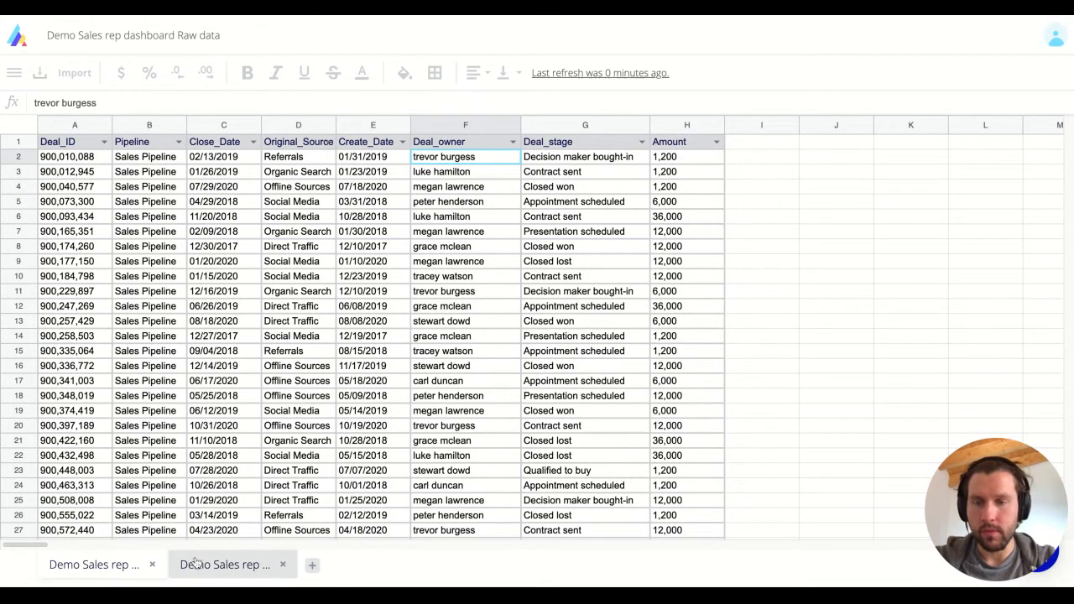
click(225, 564)
text(=)
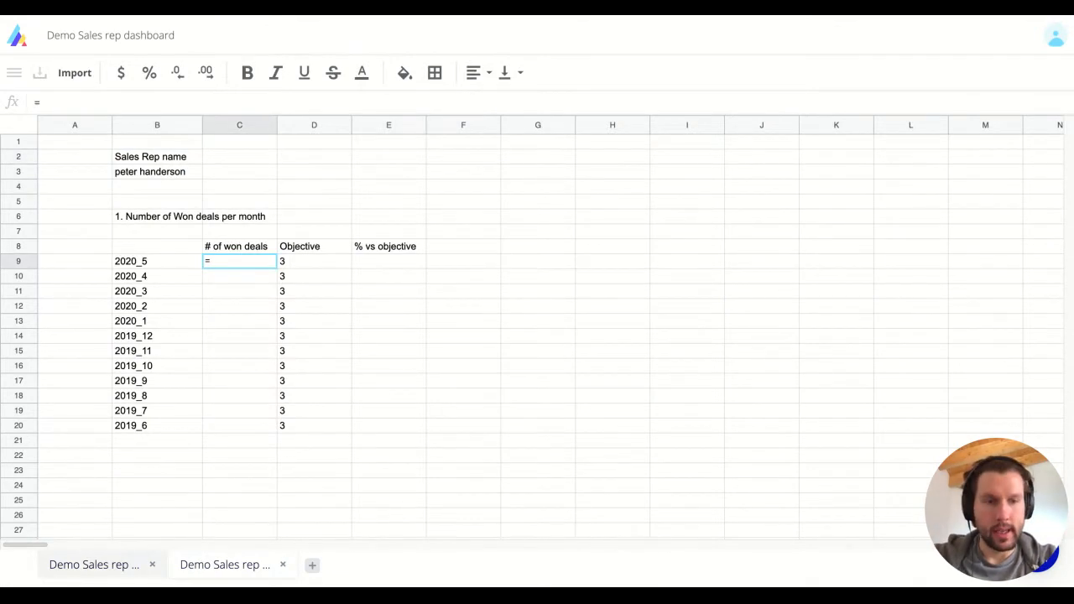
text(countifs)
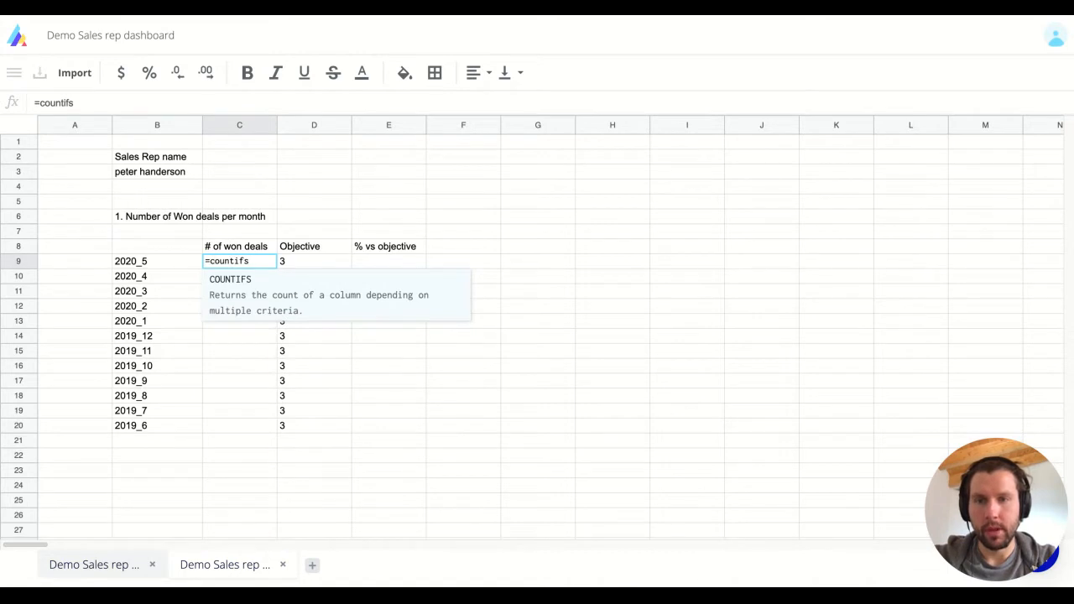
text(()
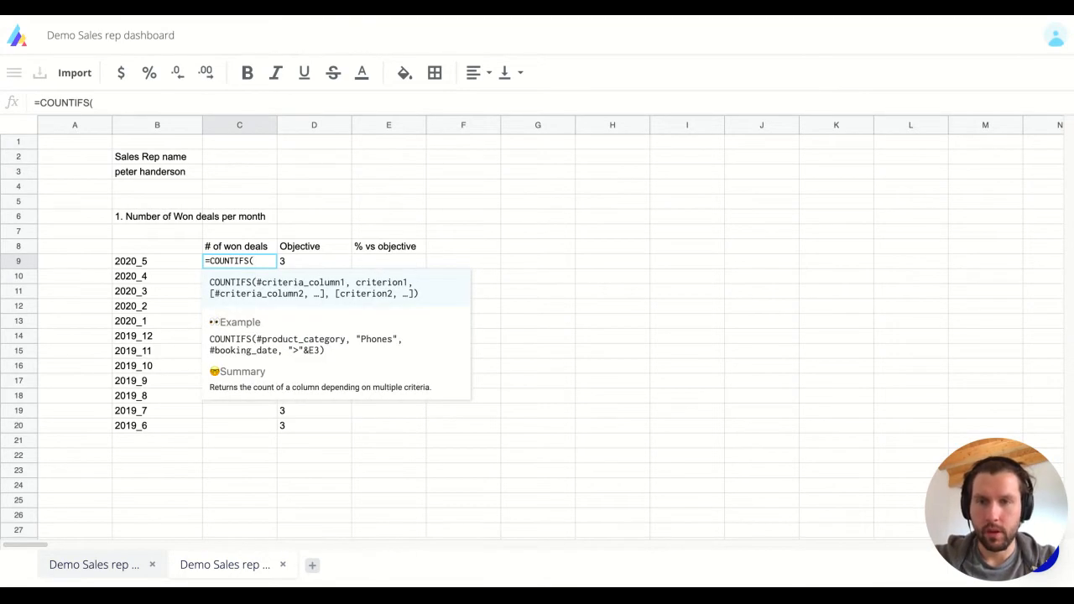
key(Escape)
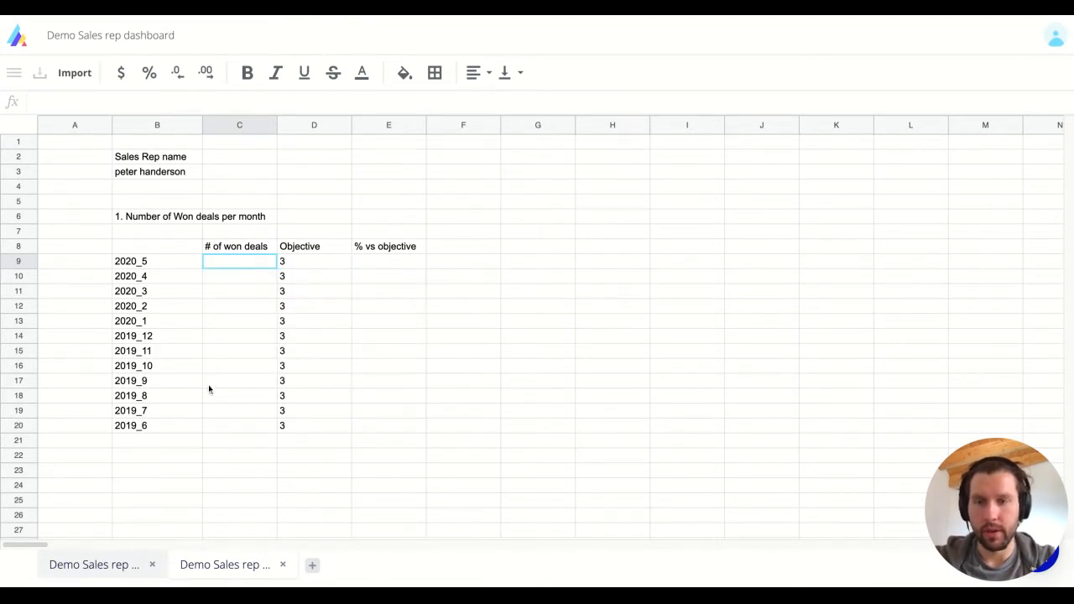
click(159, 261)
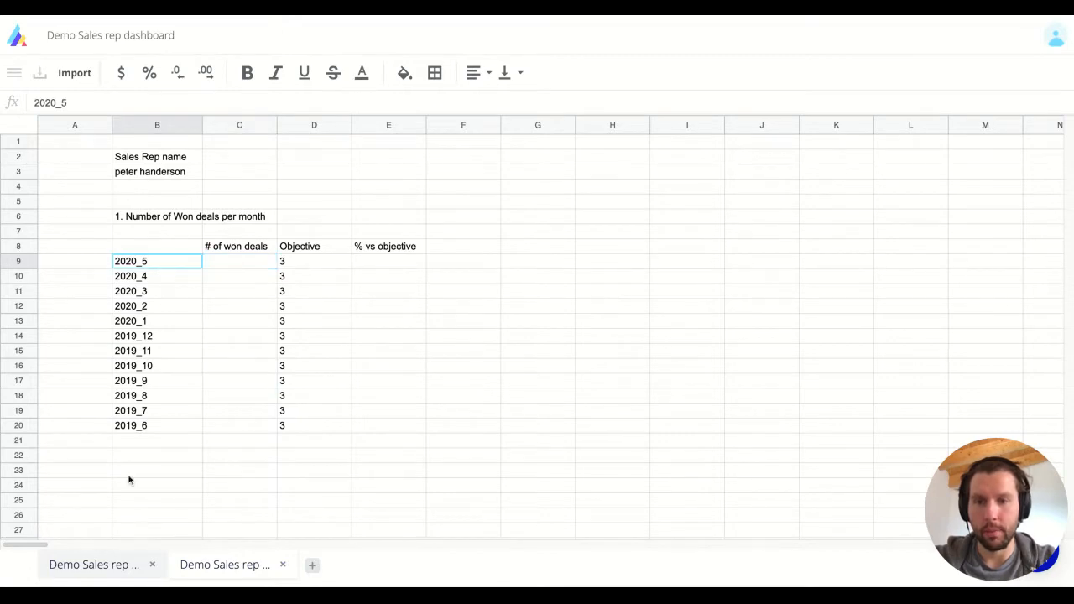
click(103, 562)
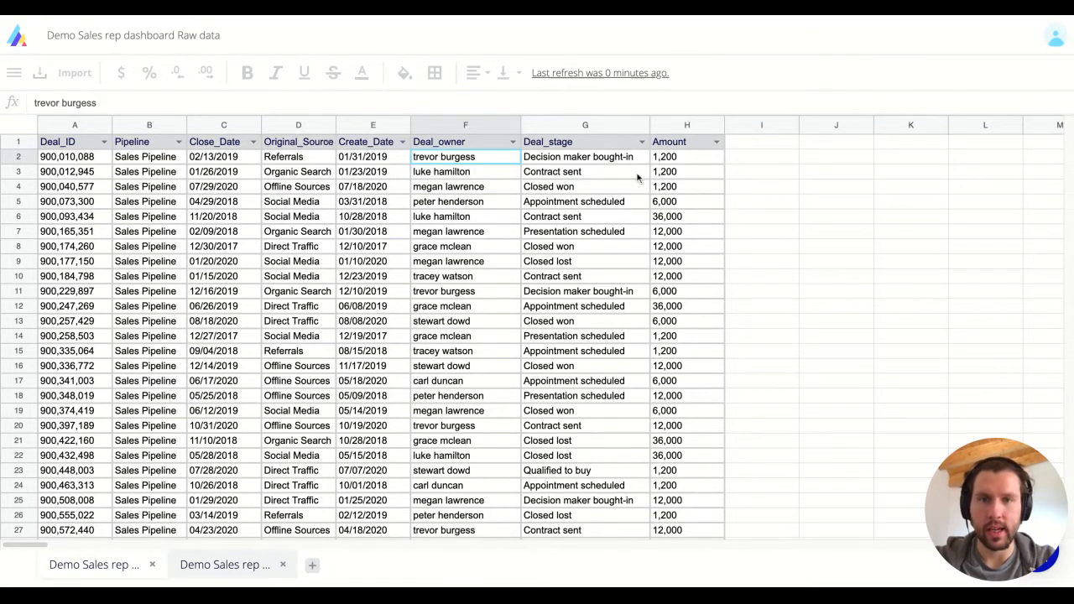
Add a 'Close Month' header in column I of the raw data.
click(759, 160)
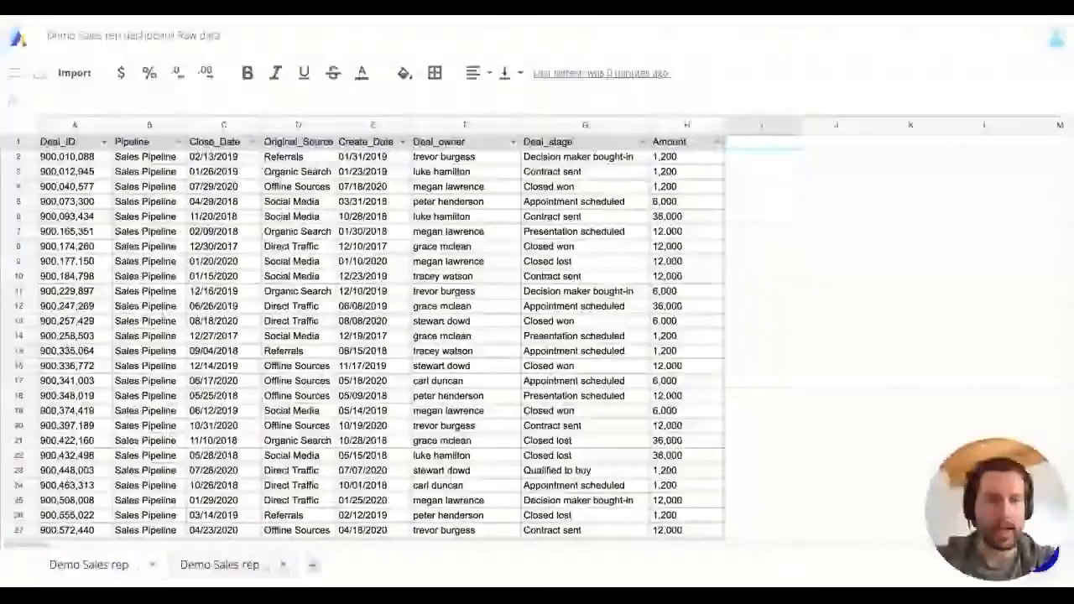
text(Cl)
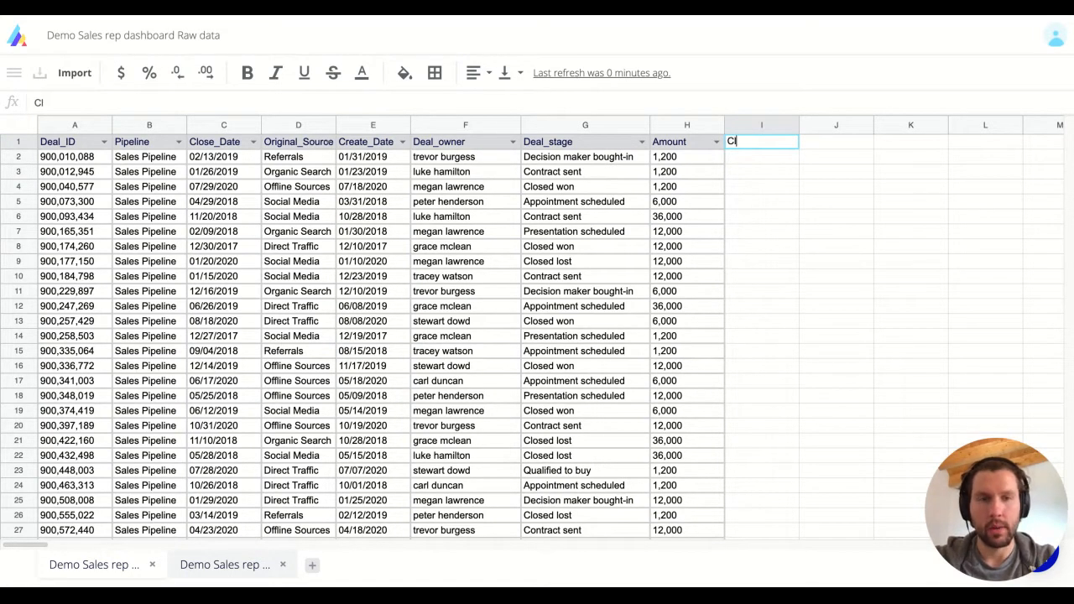
text(ose d Mon)
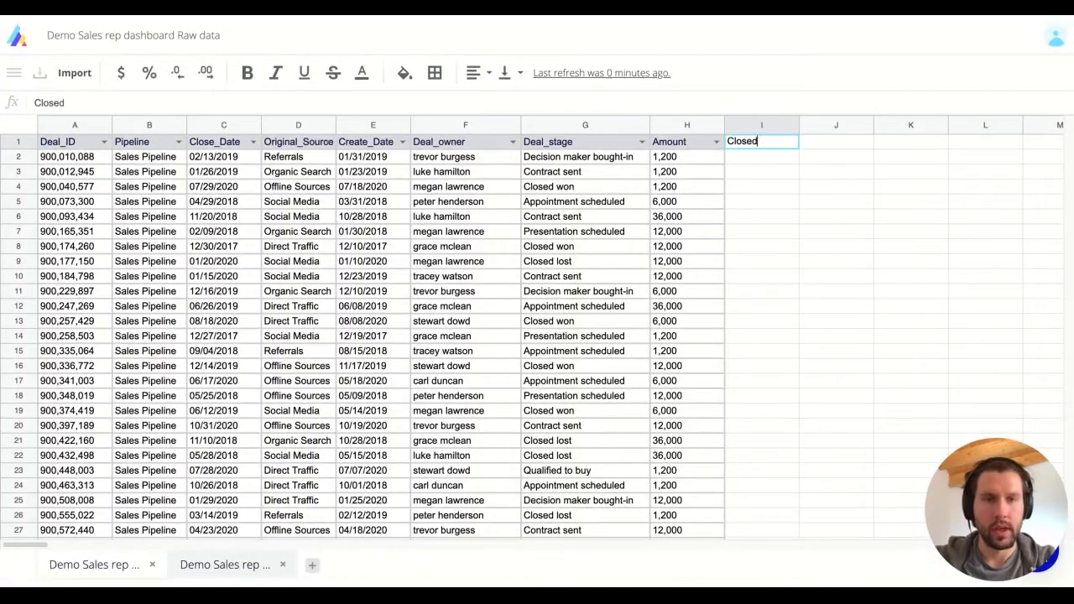
key(BackSpace)
key(BackSpace)
key(BackSpace)
key(BackSpace)
key(BackSpace)
key(BackSpace)
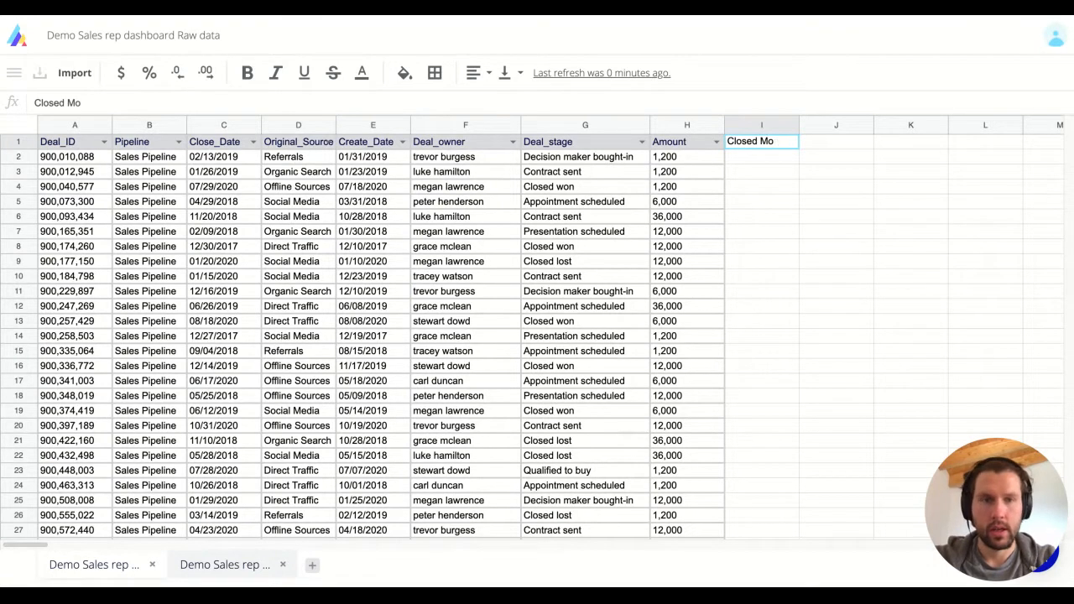
text(e Month)
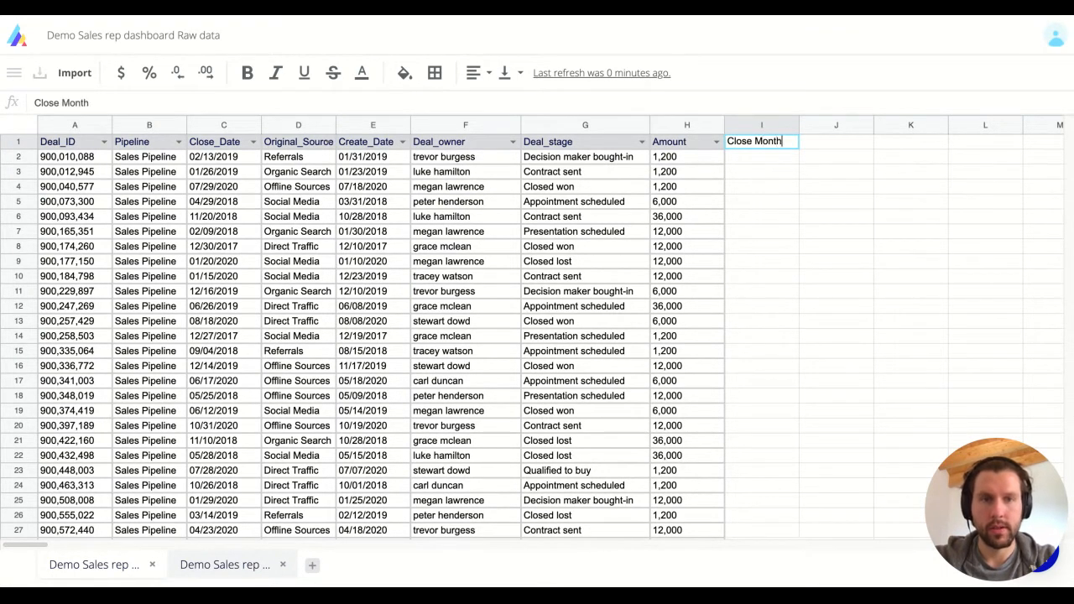
key(Return)
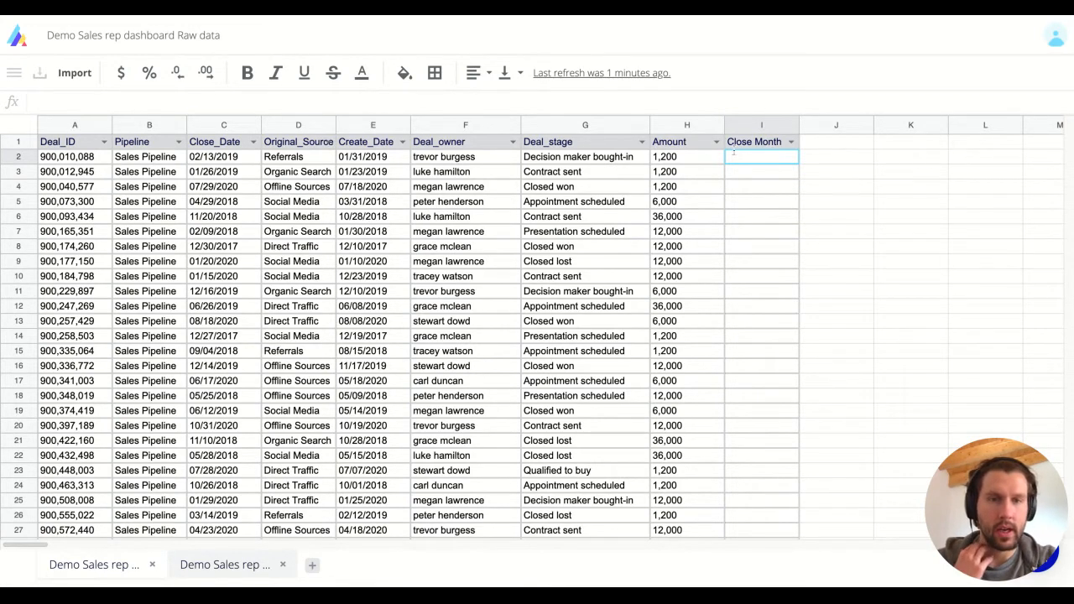
Enter =YEAR(#Close_Date)&"_"&MONTH(#Close_Date) in I2 to compute year_month values.
text(=)
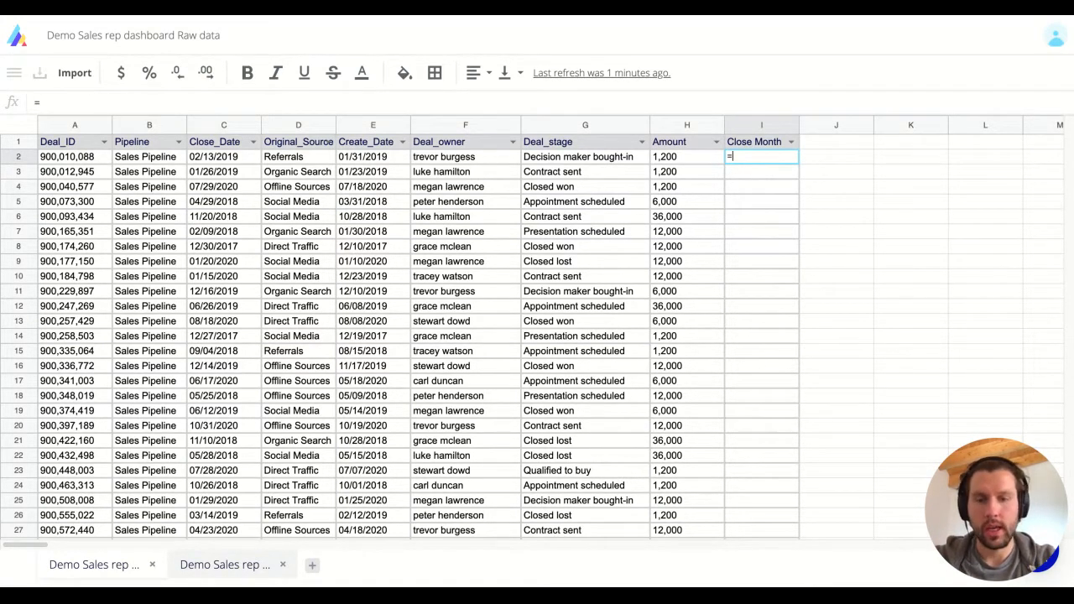
text(year()
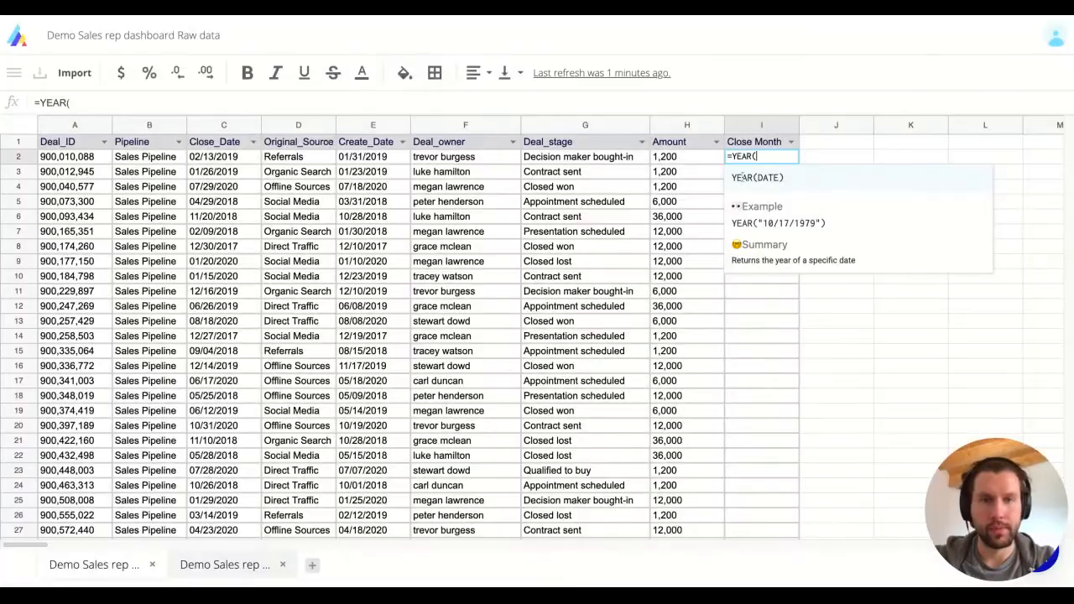
click(232, 203)
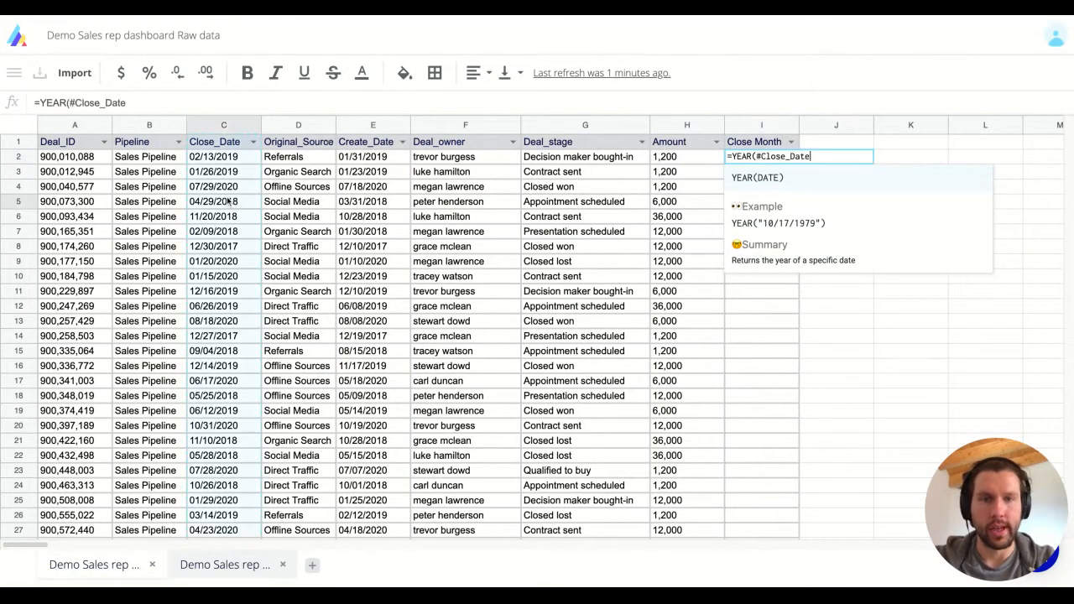
text()&"_"&)
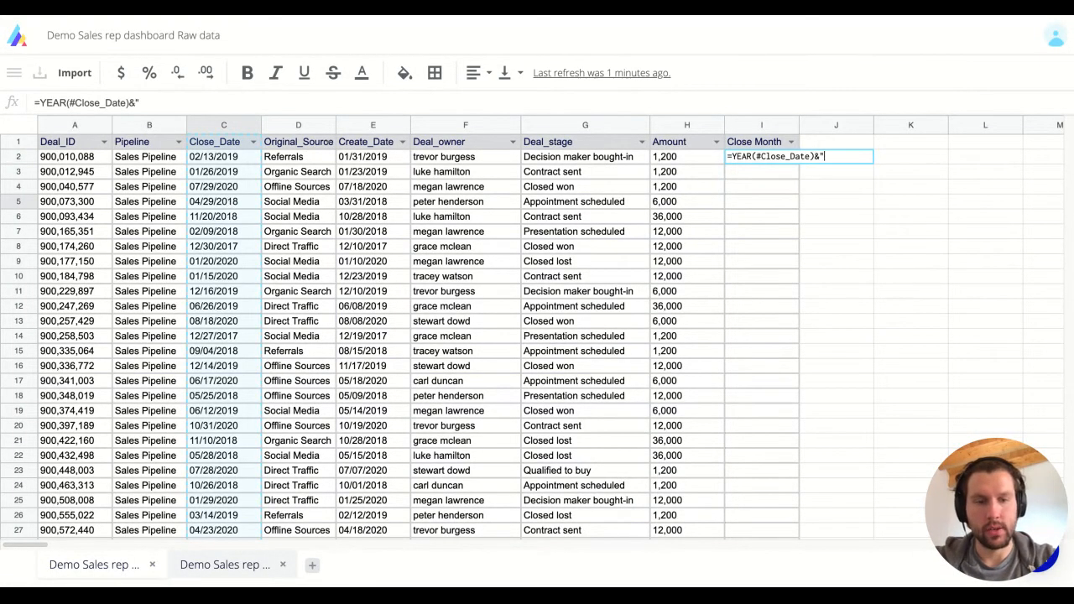
text(month()
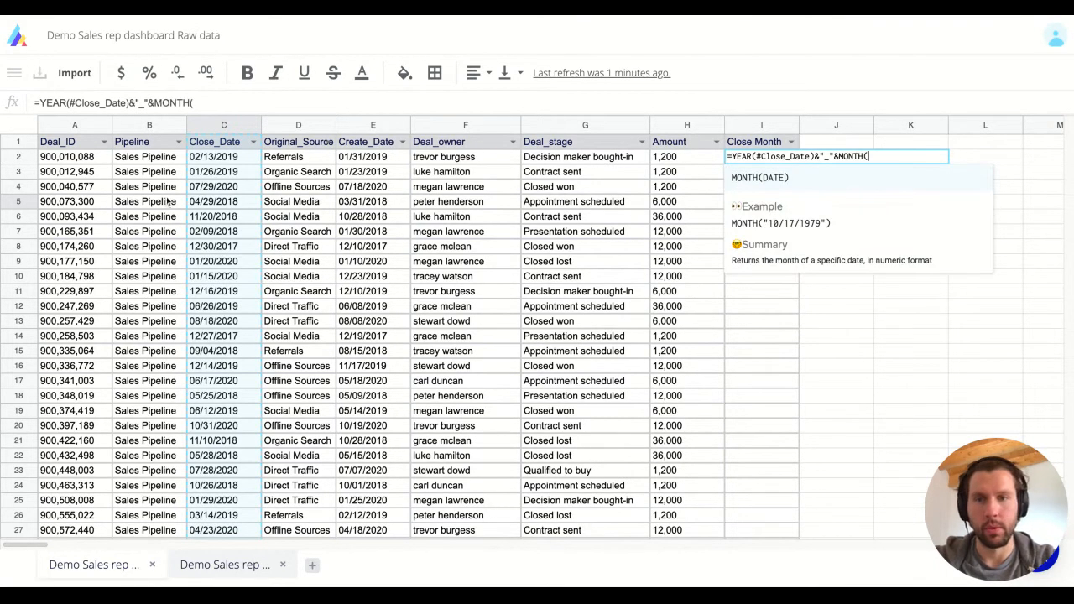
click(203, 196)
text())
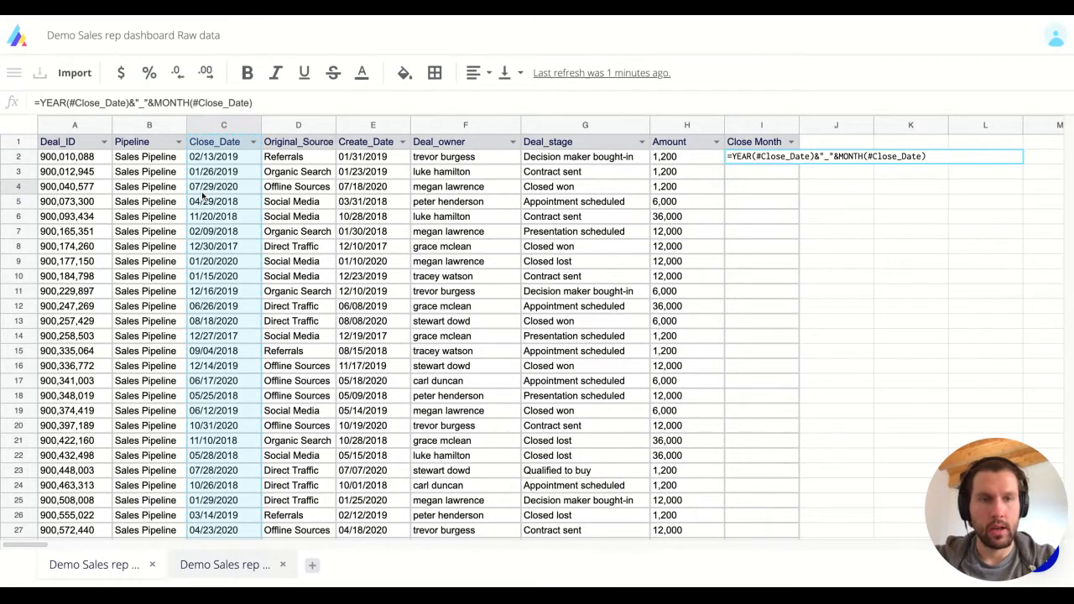
key(Return)
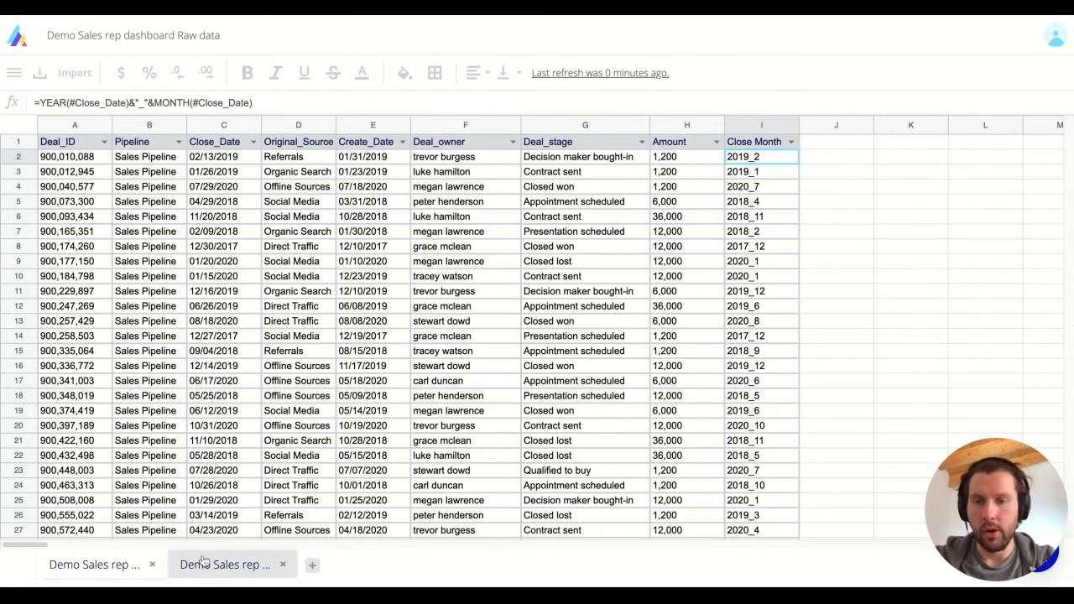
click(465, 125)
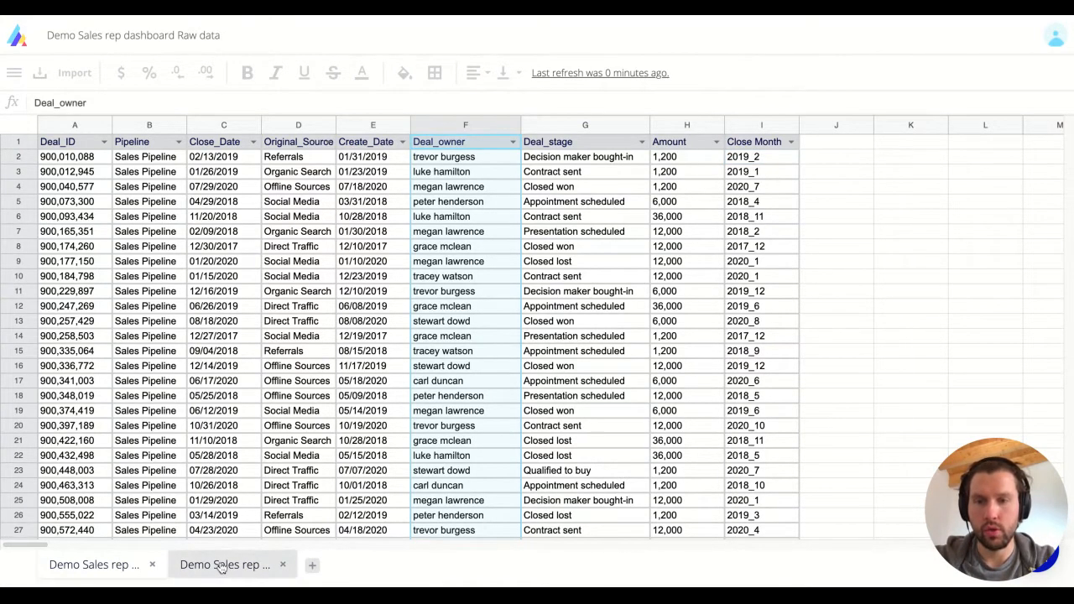
On the dashboard sheet, begin =COUNTIFS( in the 2020_5 won-deals cell C9.
click(223, 565)
click(230, 266)
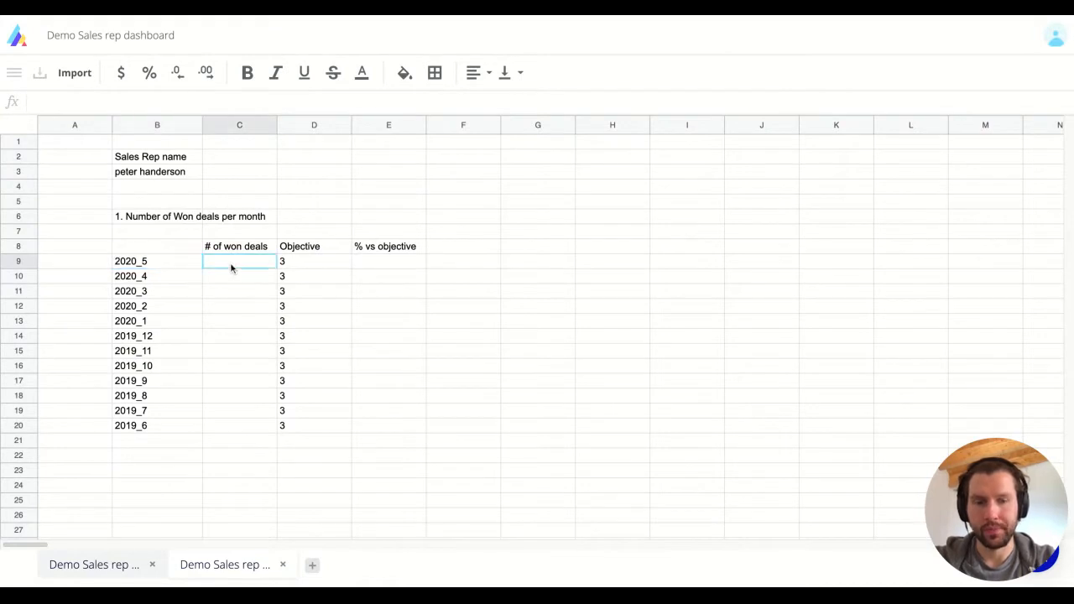
text(=countifs()
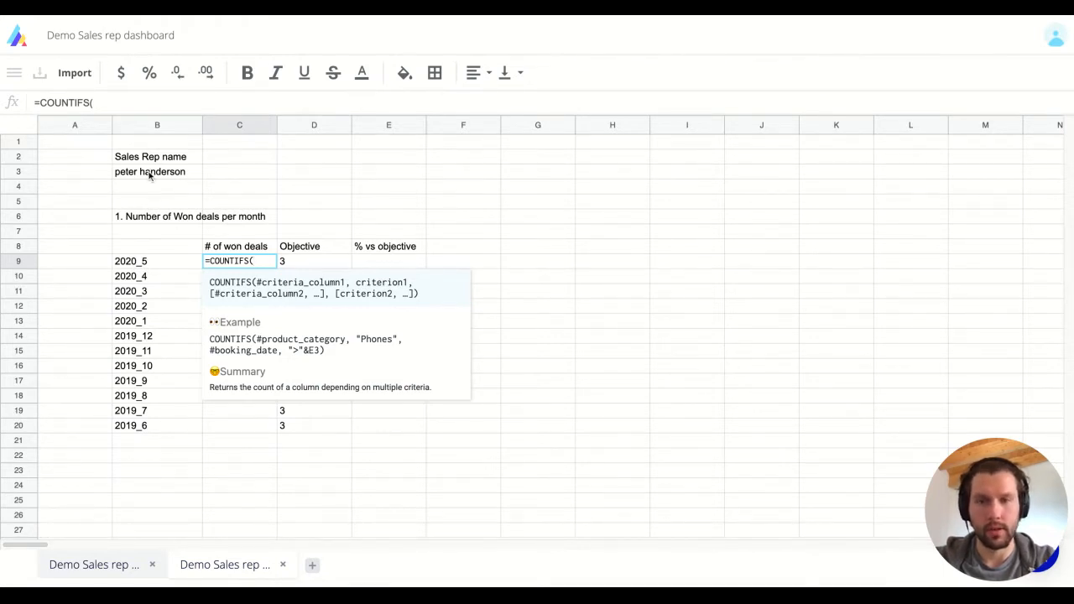
Use the raw Deal_owner column as the first COUNTIFS criteria range.
click(105, 565)
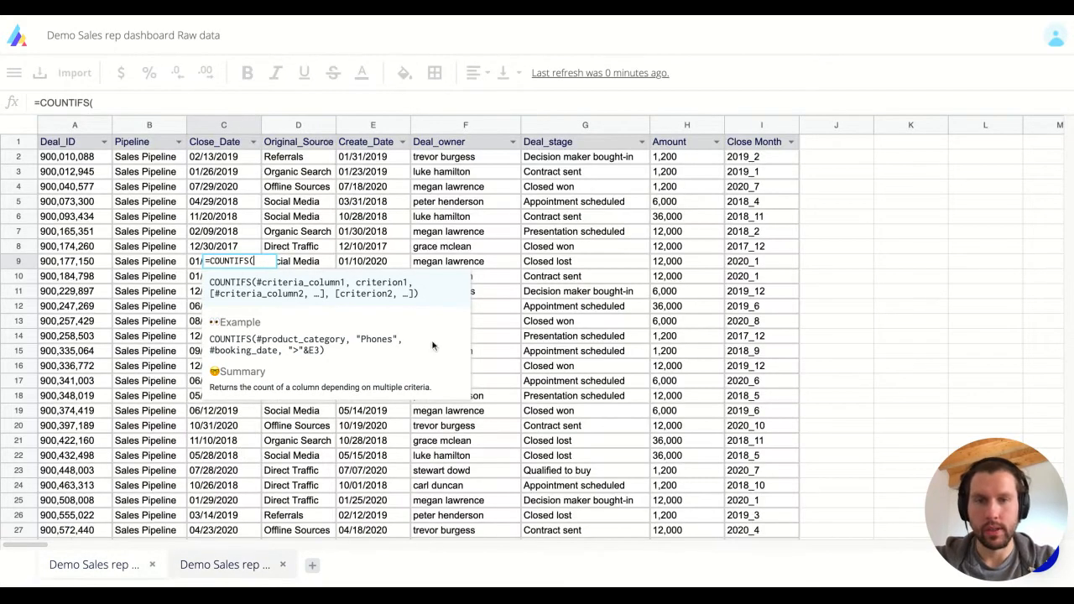
click(457, 162)
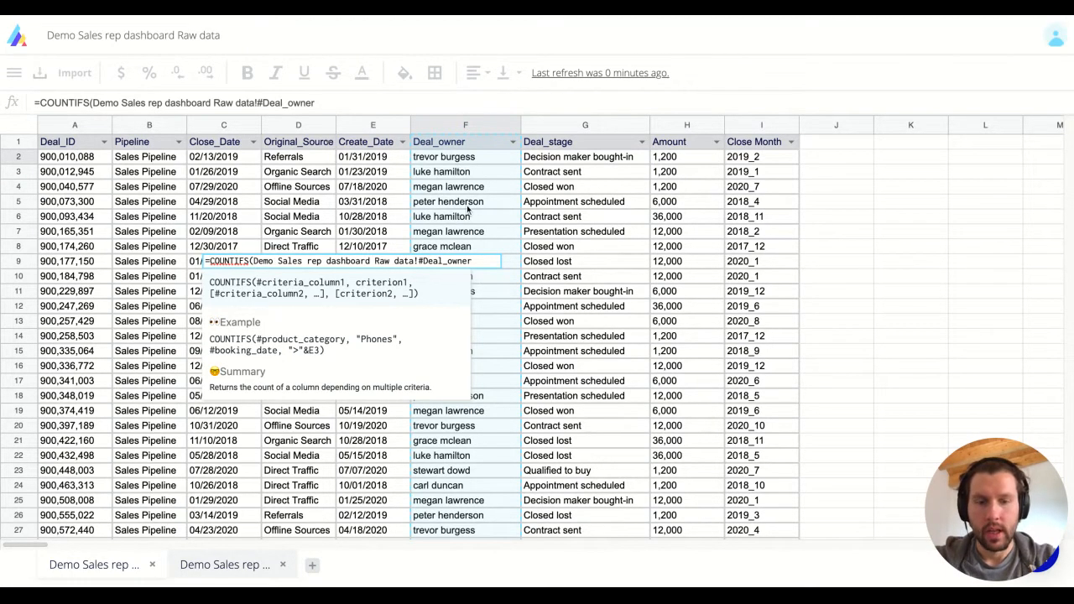
click(224, 564)
text(,)
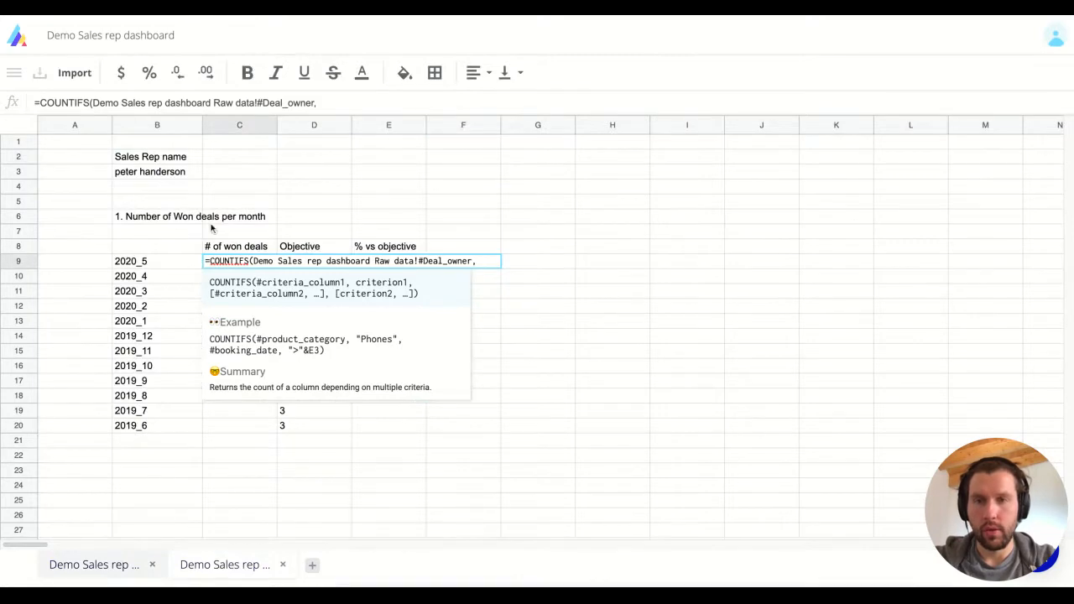
Set the rep name cell as the criterion, locked as $B$3.
click(169, 174)
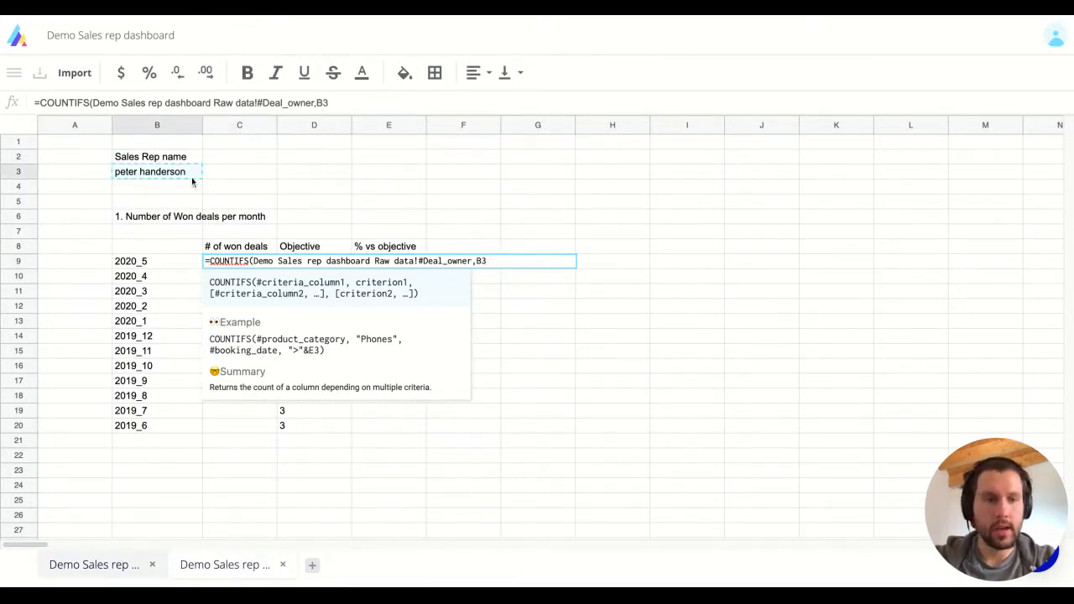
key(BackSpace)
key(BackSpace)
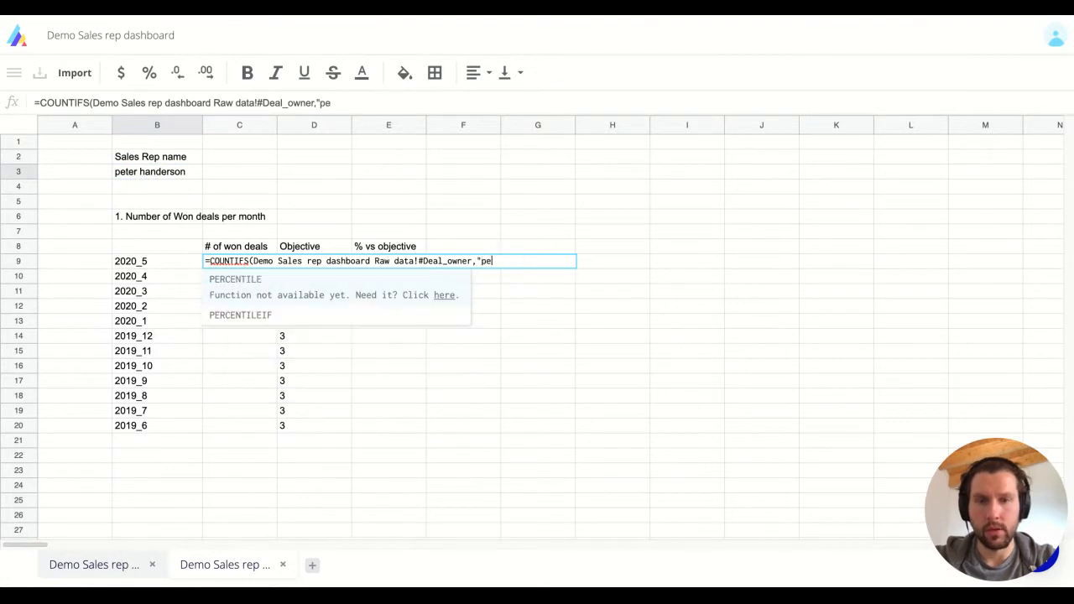
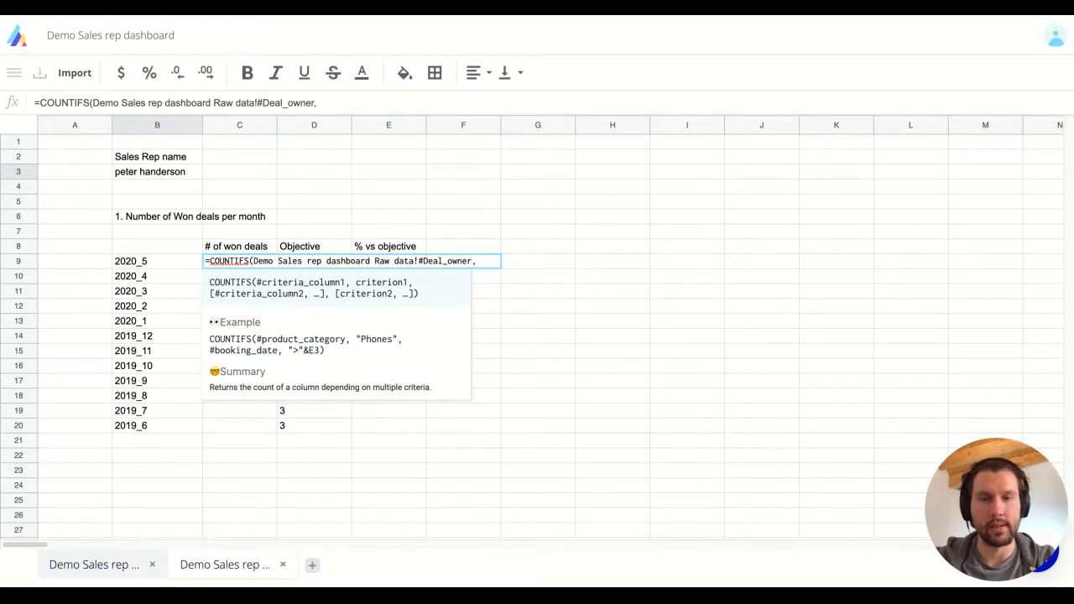
click(141, 178)
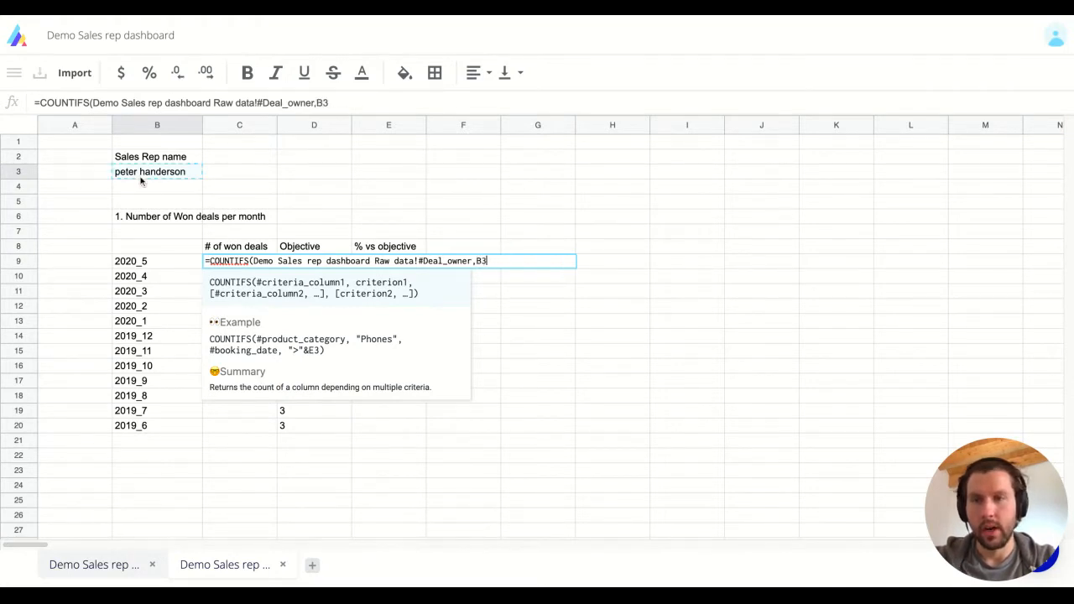
click(317, 103)
text($)
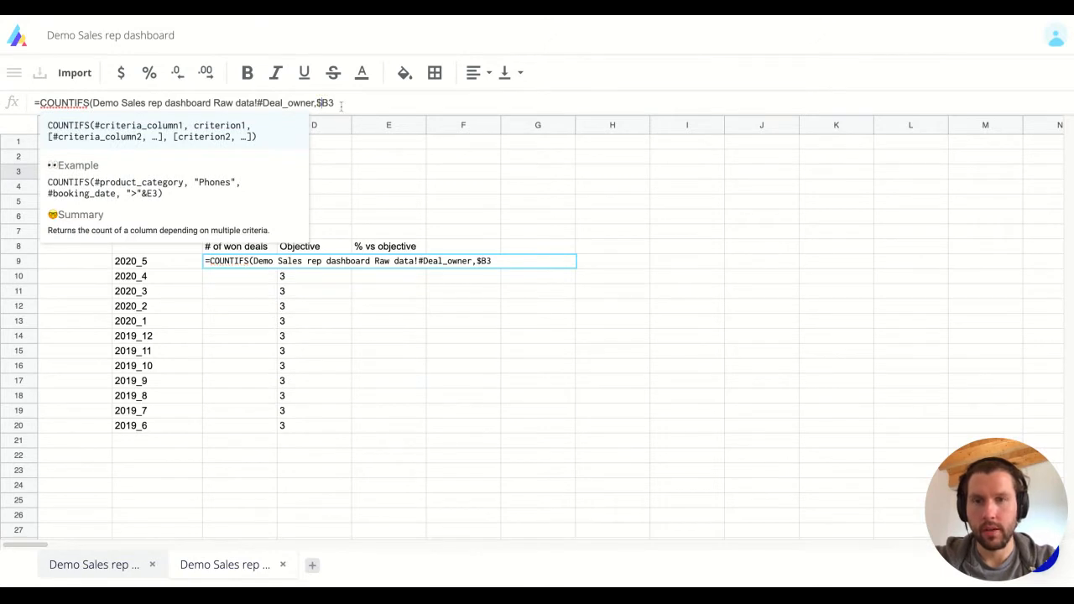
key(Right)
text($)
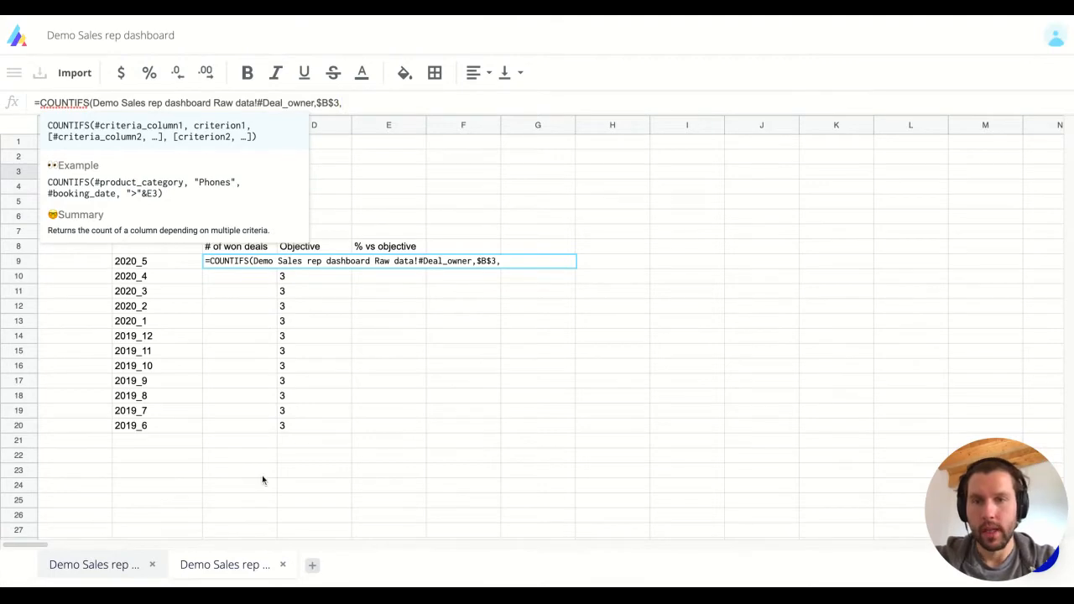
click(516, 260)
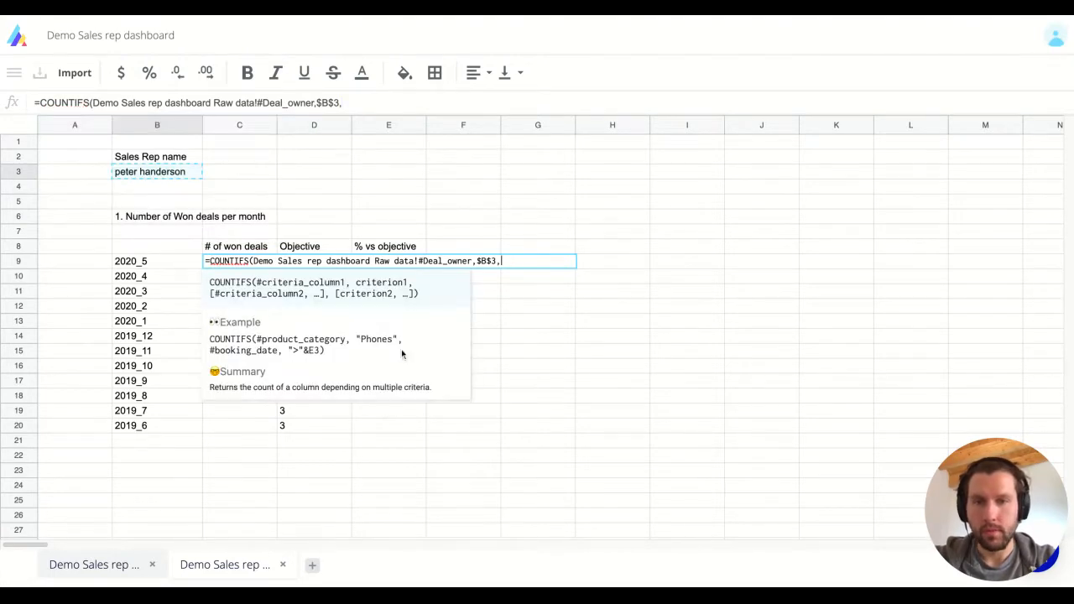
Add the criterion Deal_stage equals "Closed won" to the COUNTIFS.
click(120, 567)
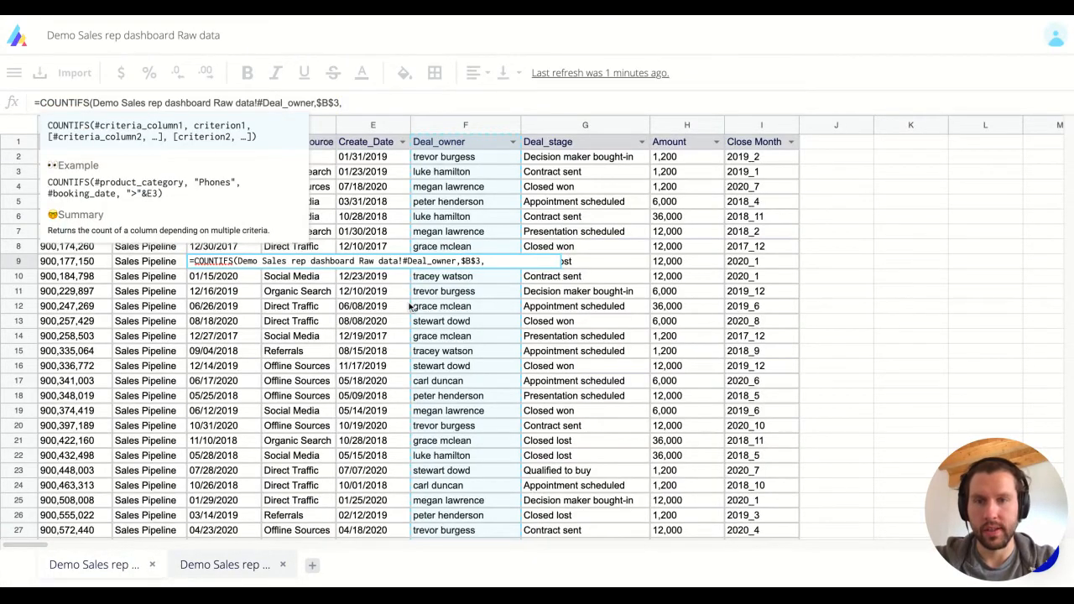
click(599, 172)
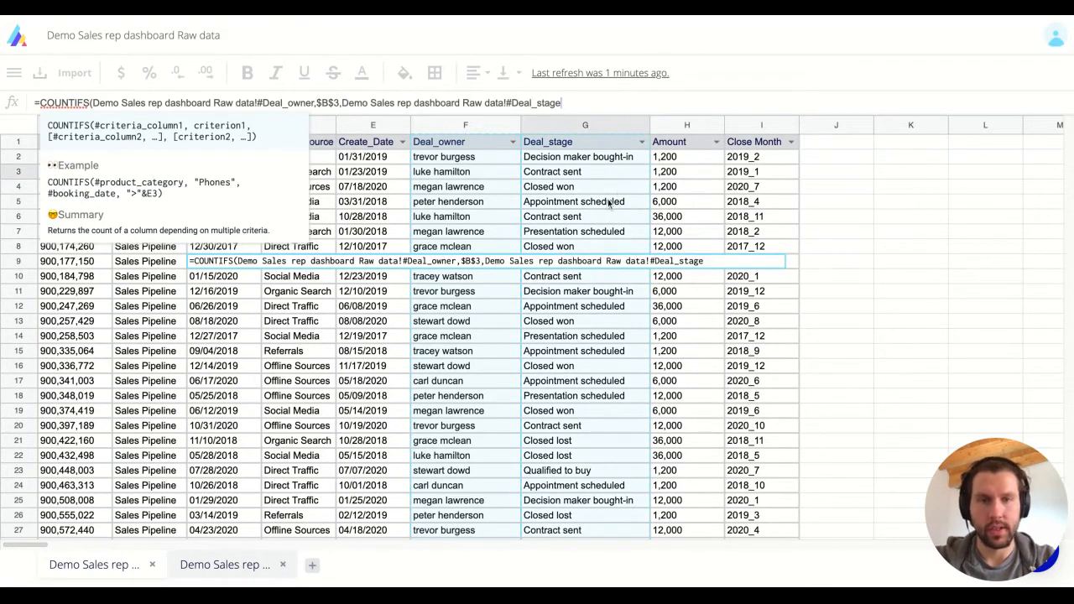
text(,:)
key(BackSpace)
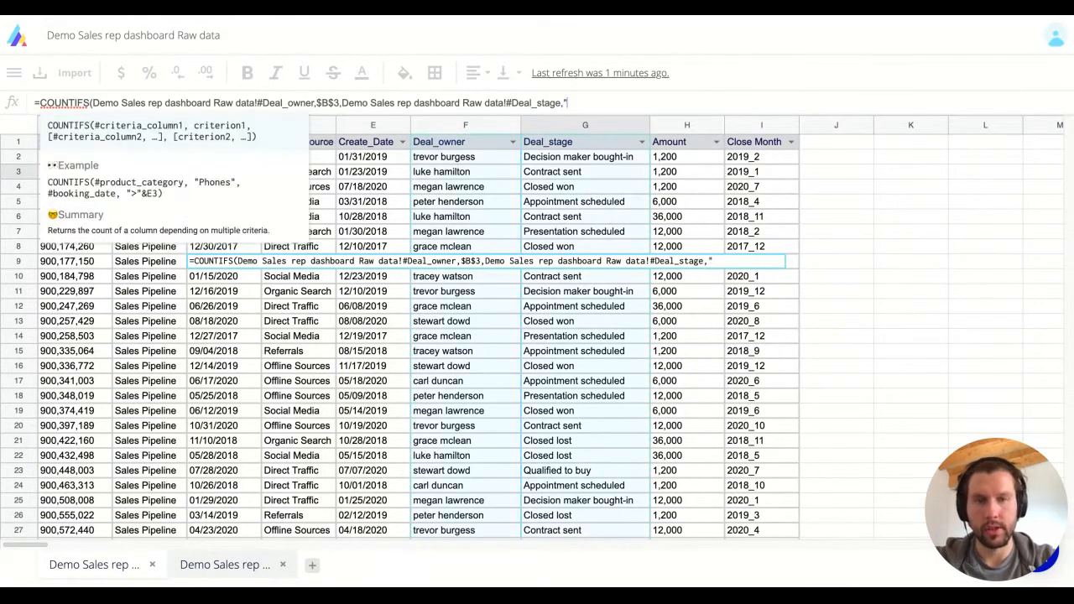
text("Closed)
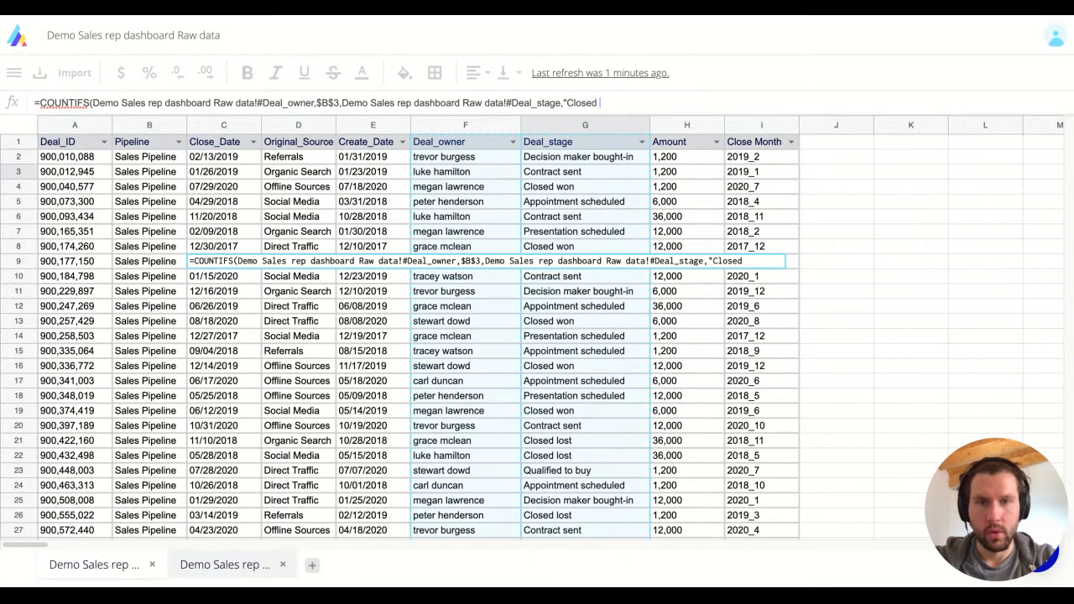
text( won:)
text(",)
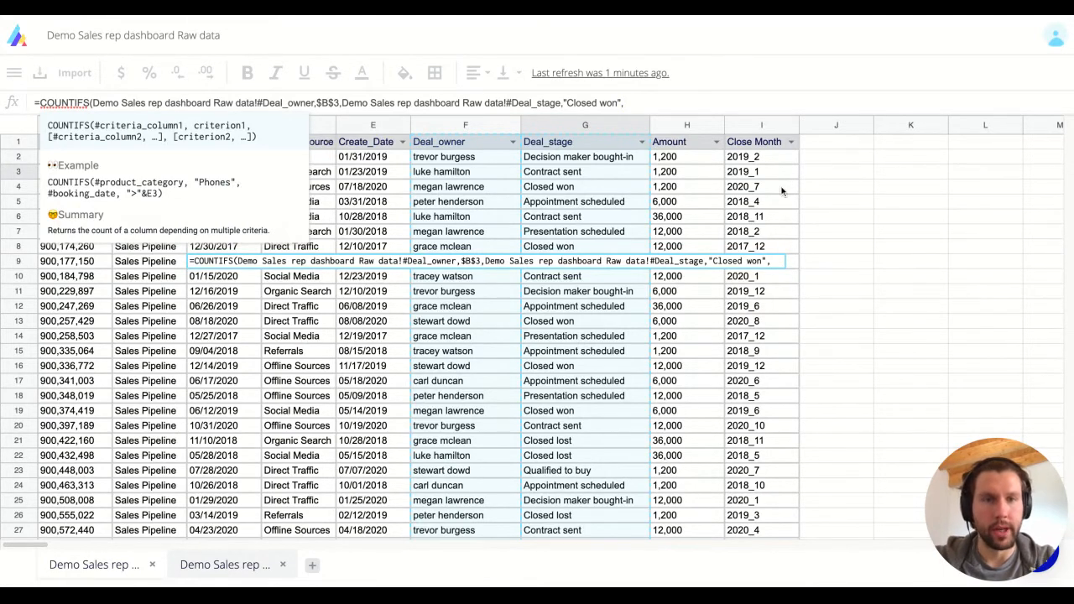
Add Close Month matching B9 as the last criterion and commit the formula in C9.
click(766, 159)
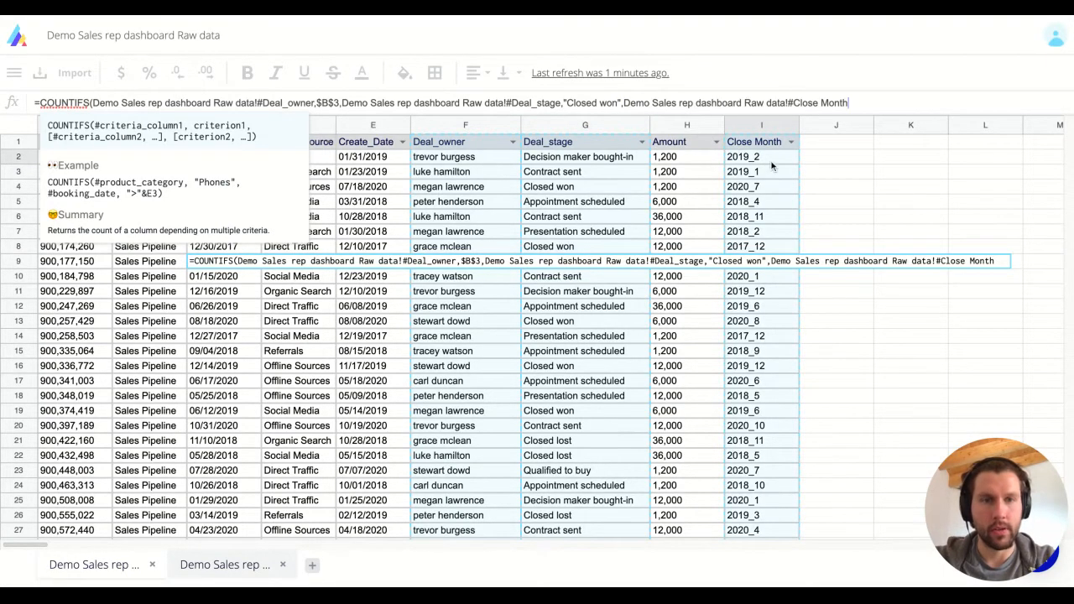
text(,)
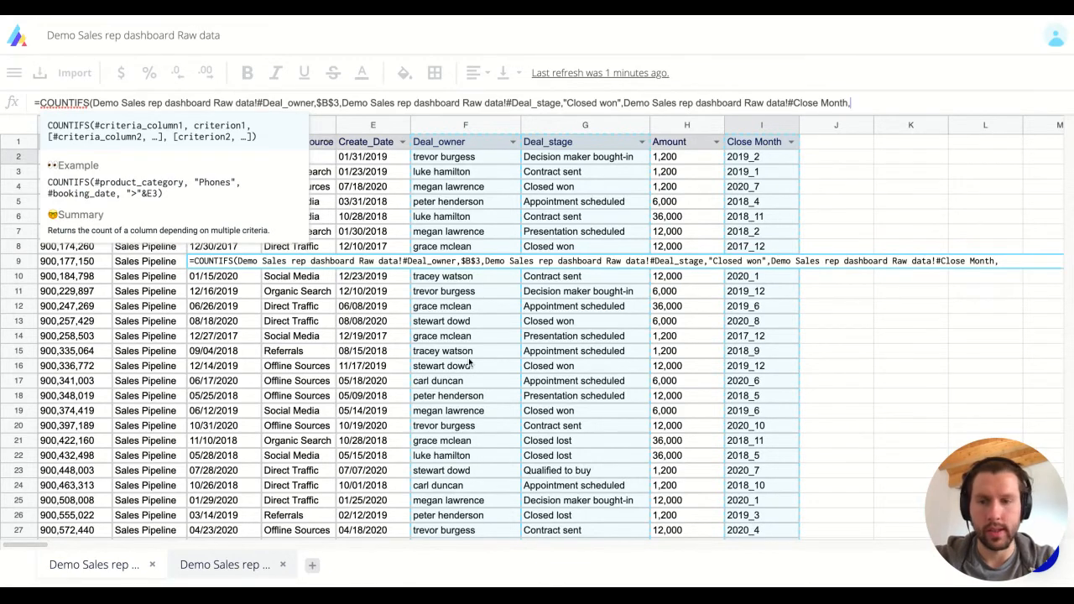
click(228, 560)
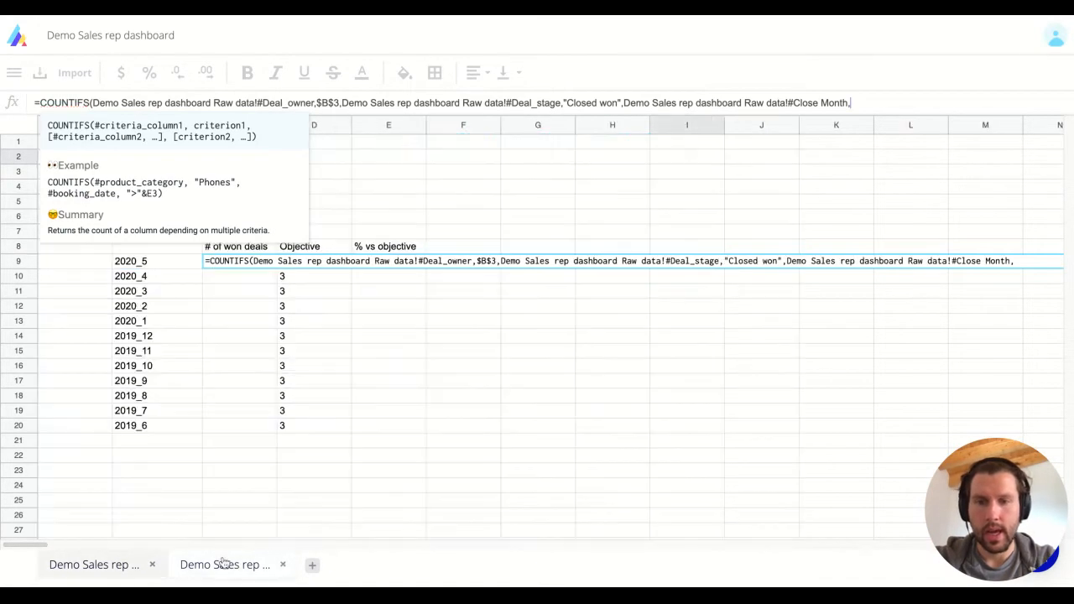
click(160, 264)
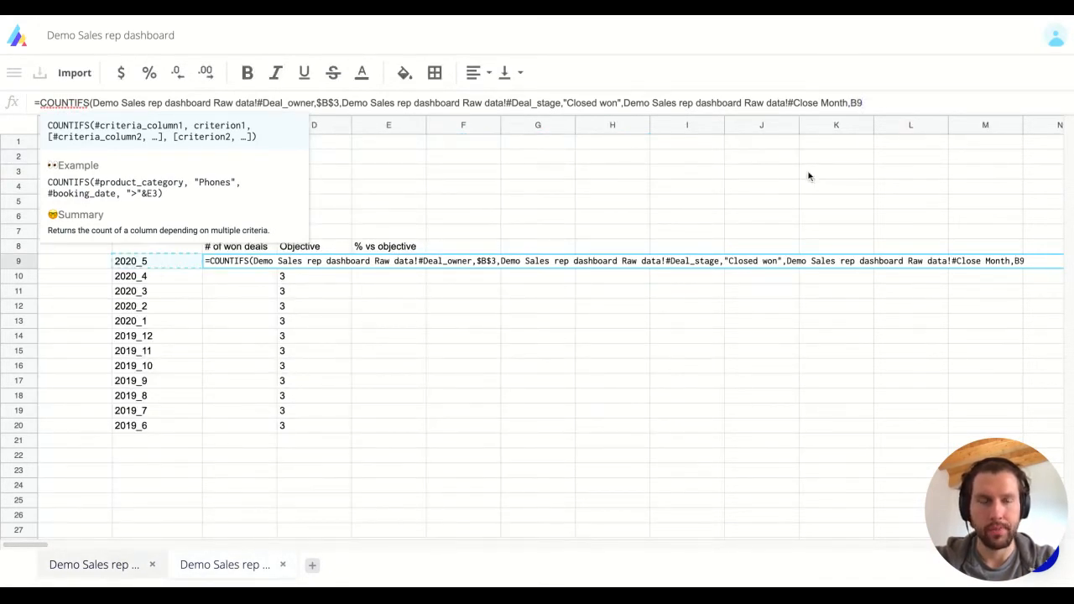
key(Return)
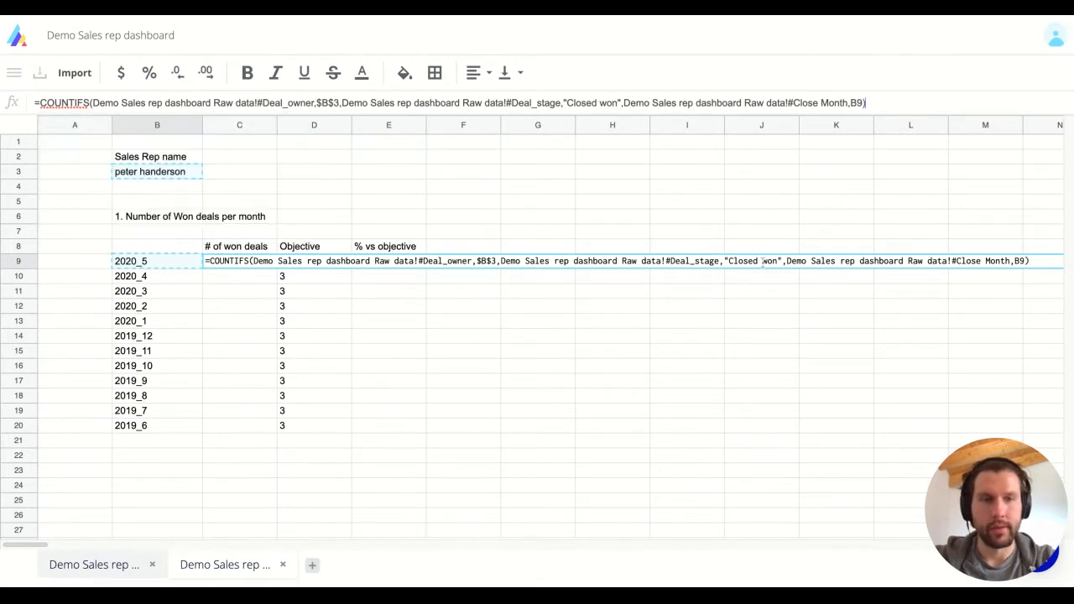
key(Up)
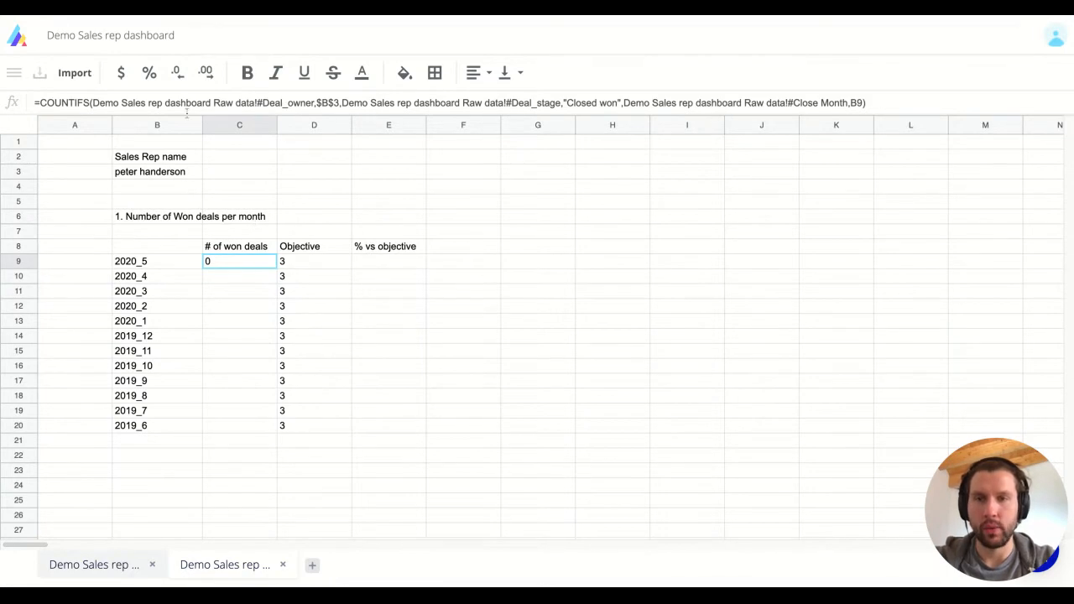
click(94, 565)
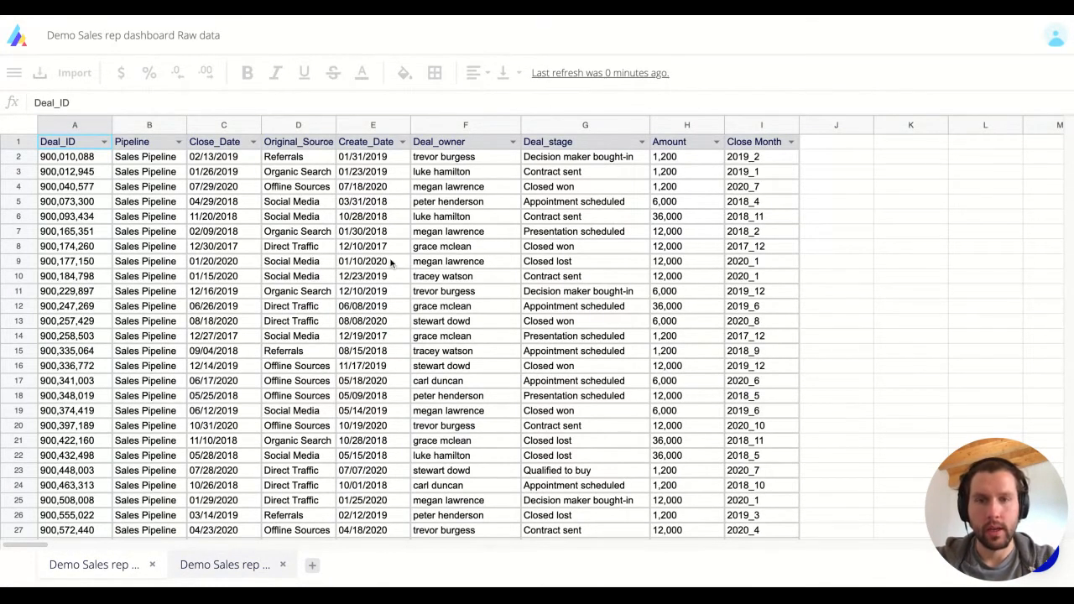
click(418, 187)
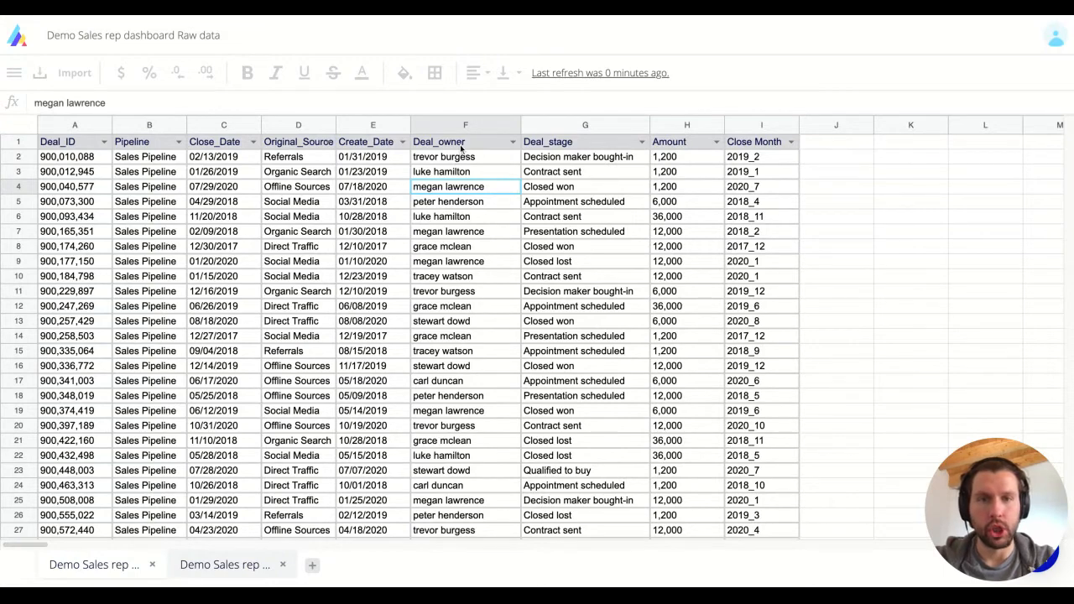
click(209, 571)
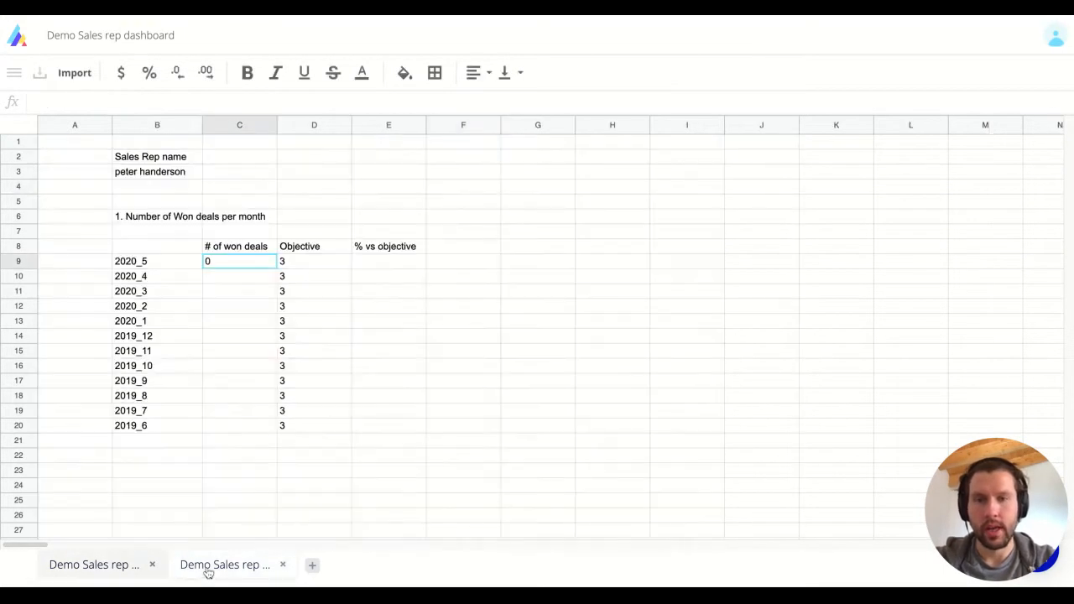
click(242, 275)
key(Up)
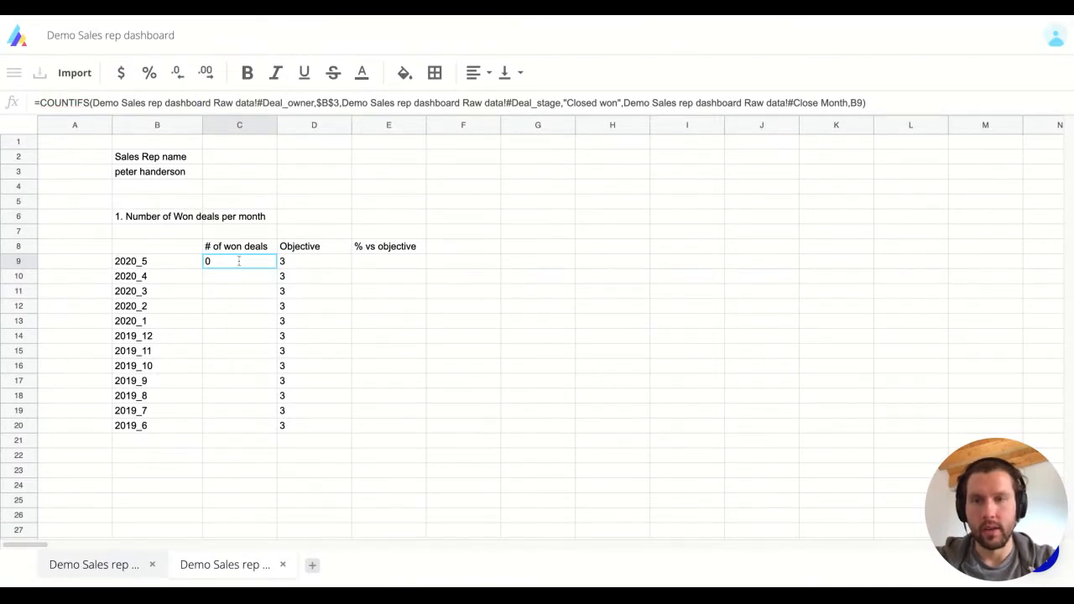
double_click(240, 262)
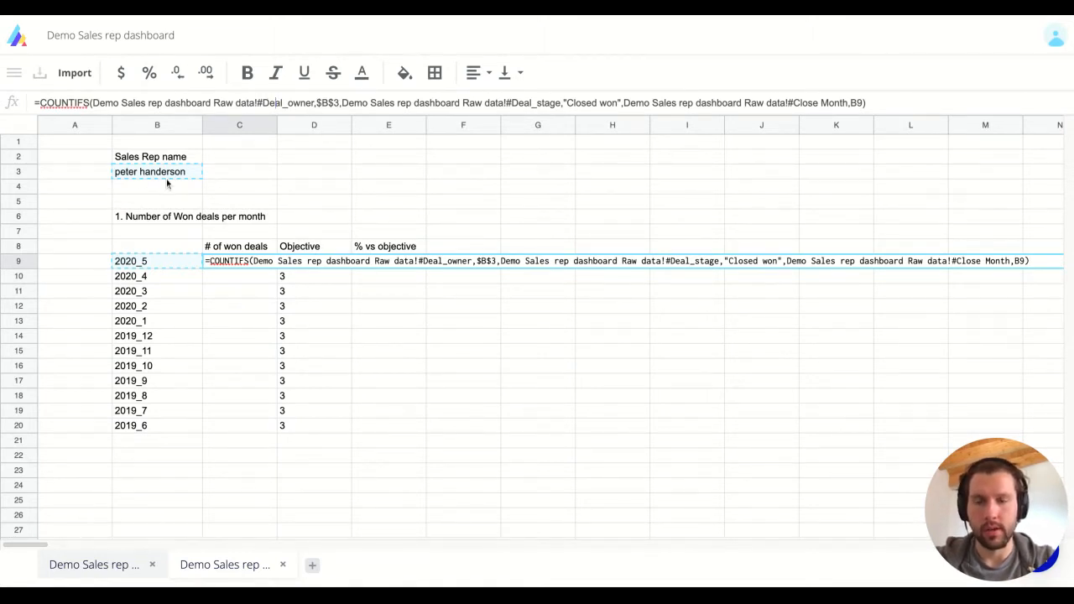
Fill the won-deals count formula from C9 down through C20.
key(Return)
key(Up)
key(super+c)
key(Left)
key(super+Down)
key(Right)
key(super+shift+Up)
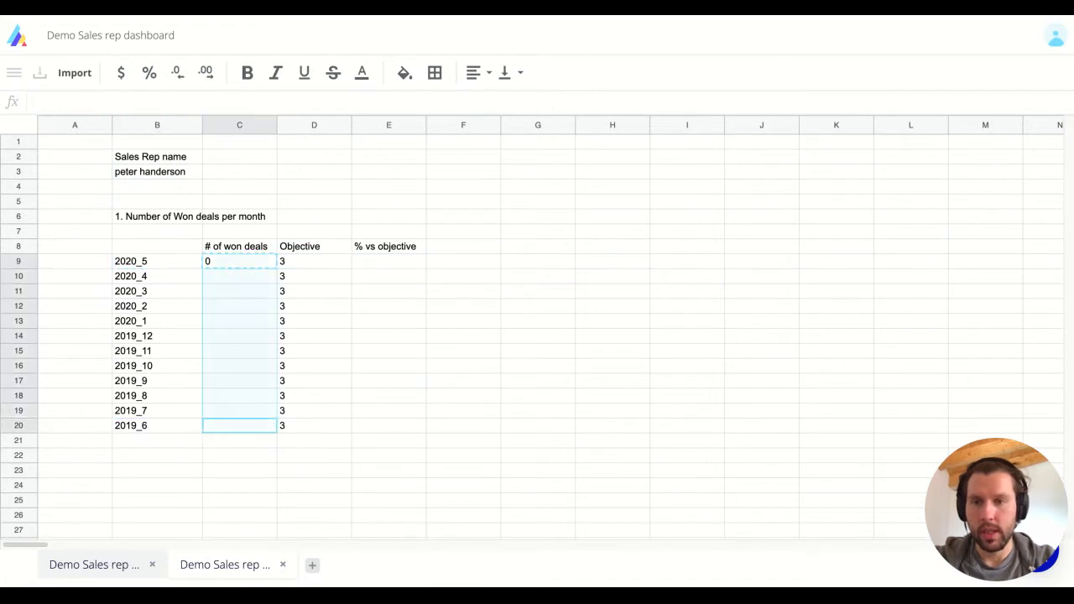
key(super+v)
Enter the % vs objective ratio =C9/D9 in E9.
key(Right)
key(Left)
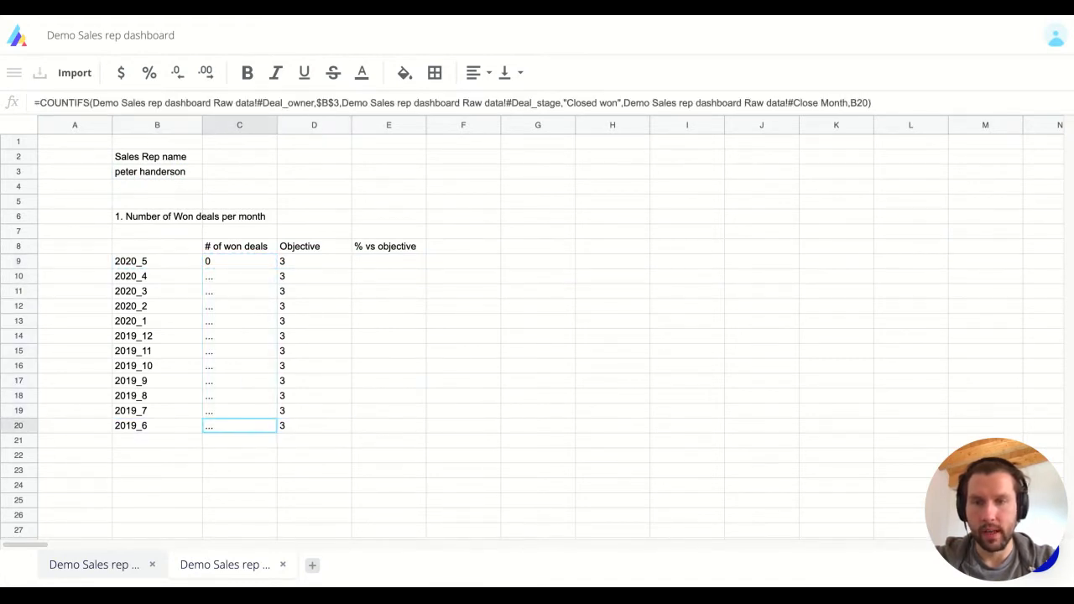
key(super+Up)
key(Right)
key(Right)
key(Down)
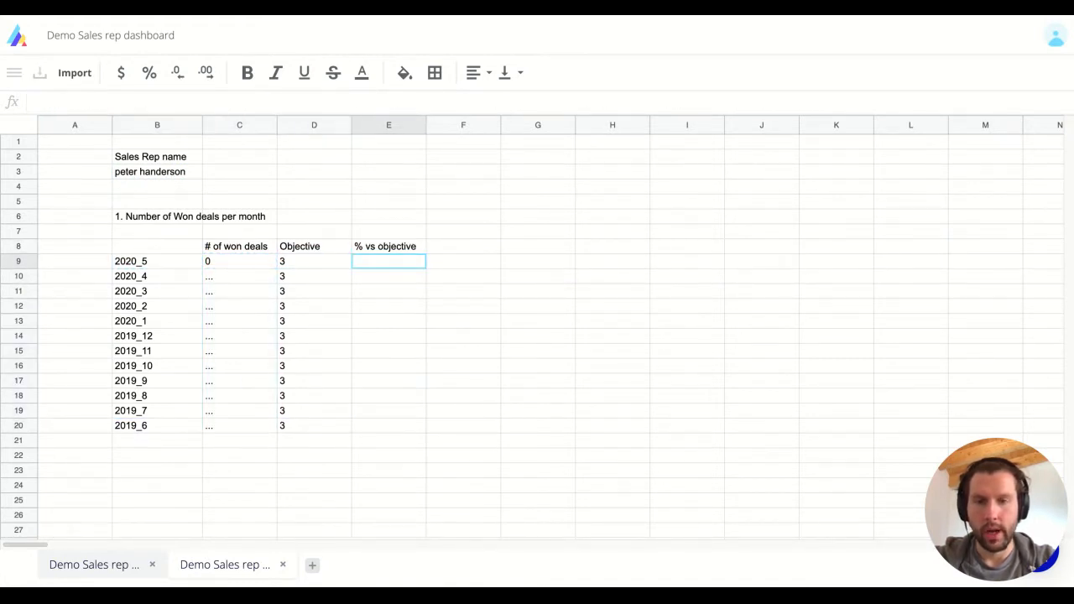
text(=)
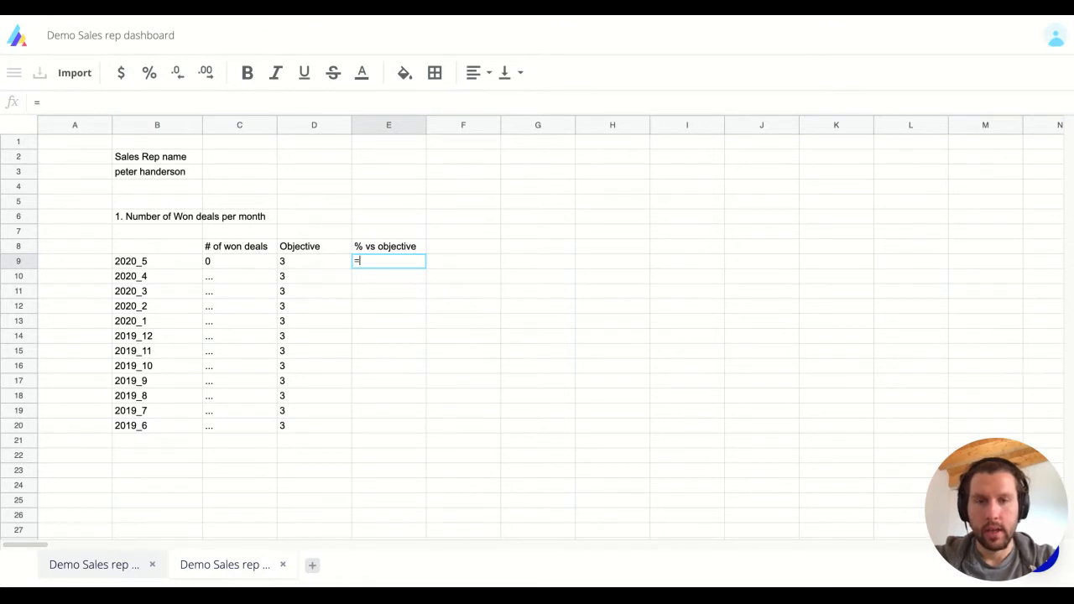
key(Left)
key(Left)
text(/)
key(Left)
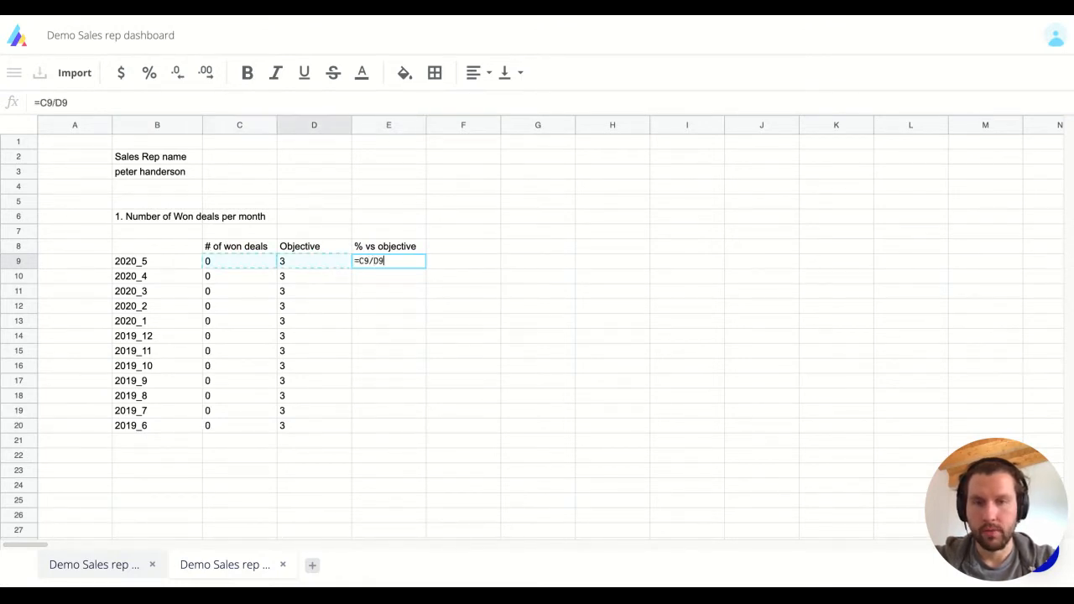
key(Return)
Copy the ratio down to E20, format it as percentages, and spot-check the formulas.
key(Up)
key(ctrl+c)
key(Left)
key(ctrl+Down)
key(Right)
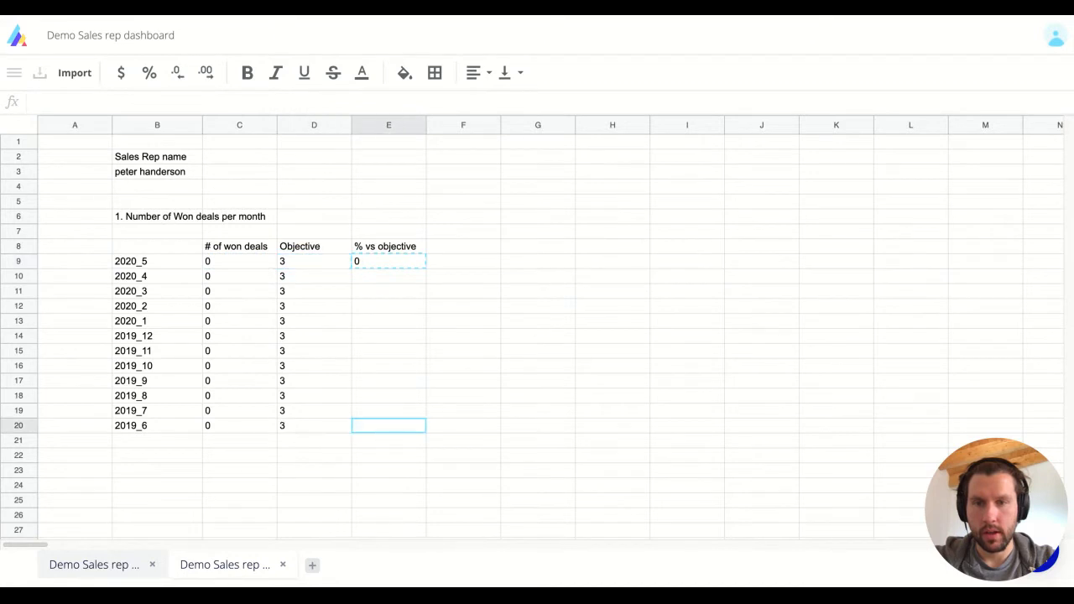
key(ctrl+shift+Up)
key(ctrl+v)
click(150, 72)
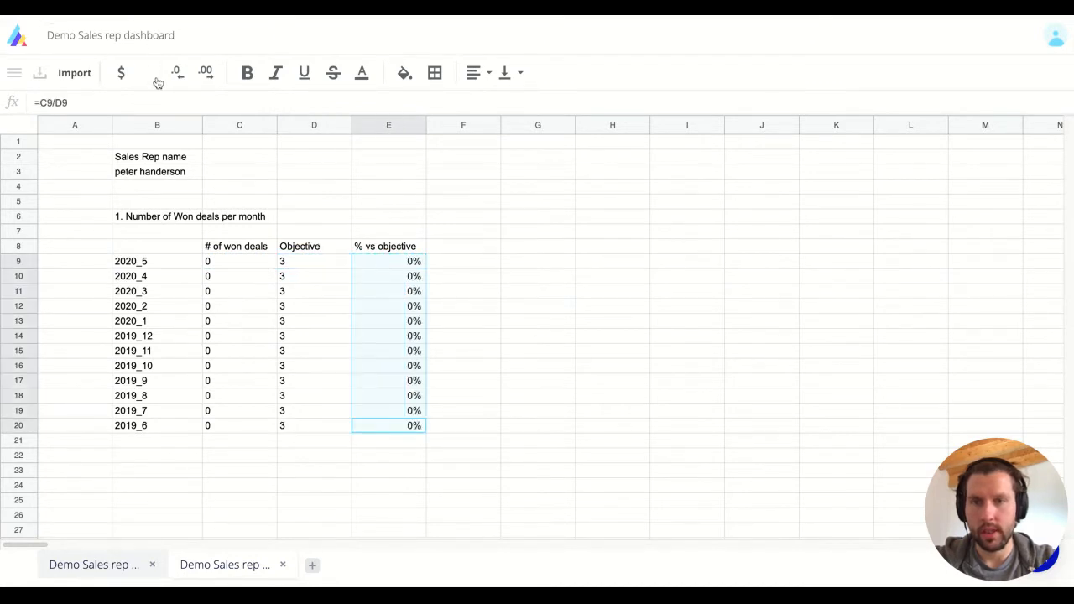
click(388, 304)
key(Left)
key(Left)
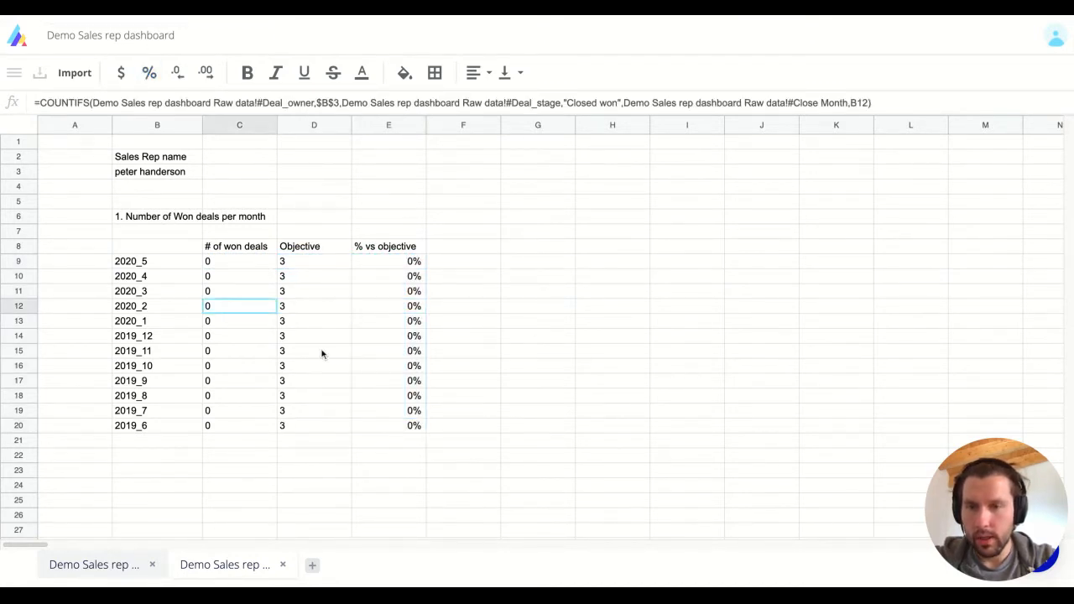
click(239, 263)
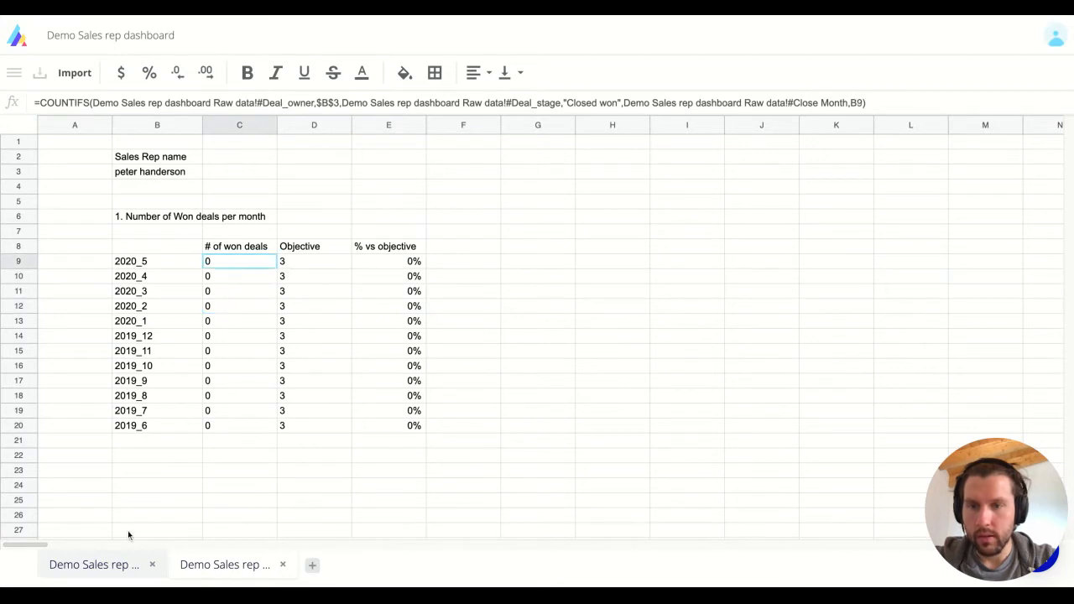
On the Raw data sheet, filter Deal_owner to only the dashboard's sales rep.
click(118, 564)
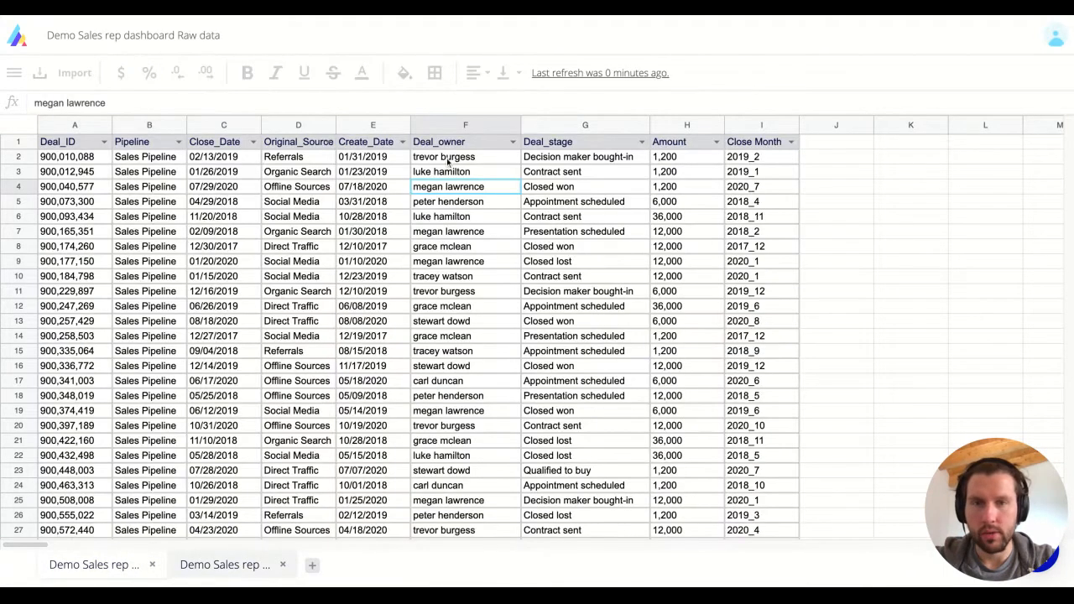
click(513, 142)
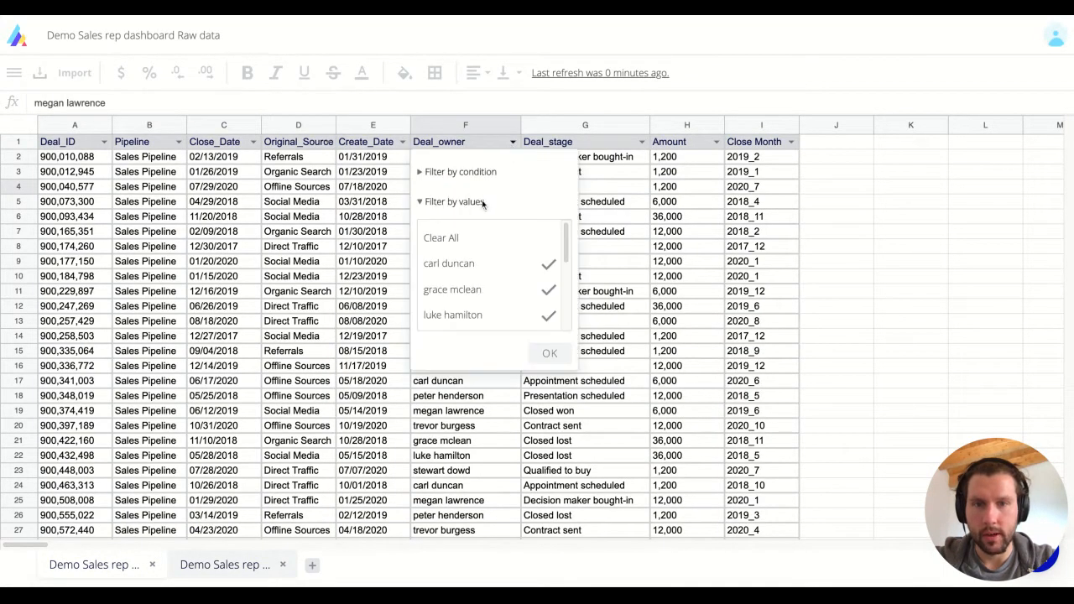
click(482, 290)
click(470, 240)
scroll(486, 265, down, 3)
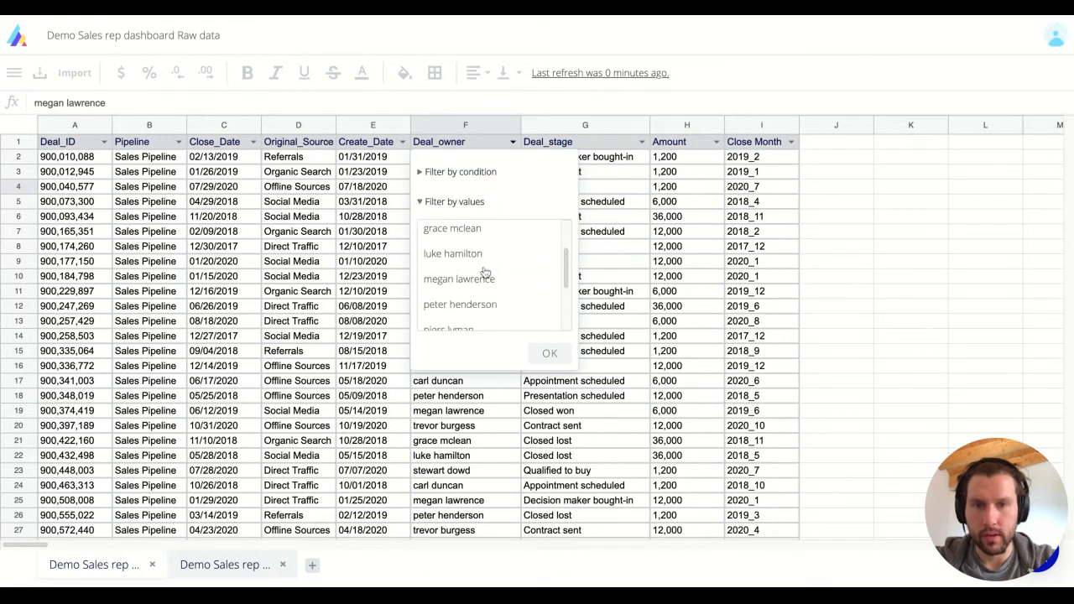
click(501, 274)
scroll(495, 269, down, 1)
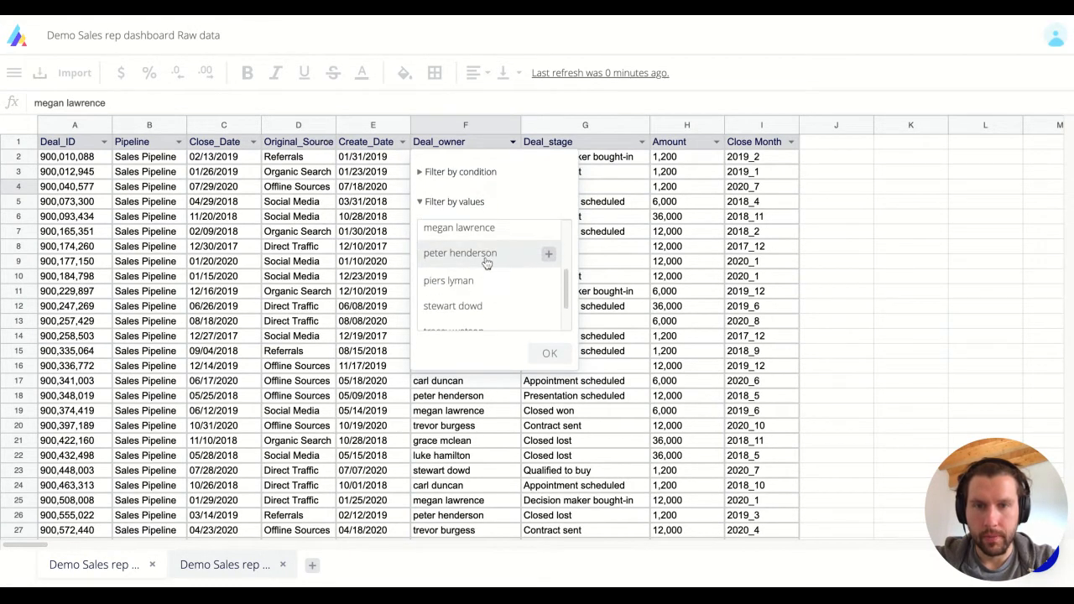
click(551, 354)
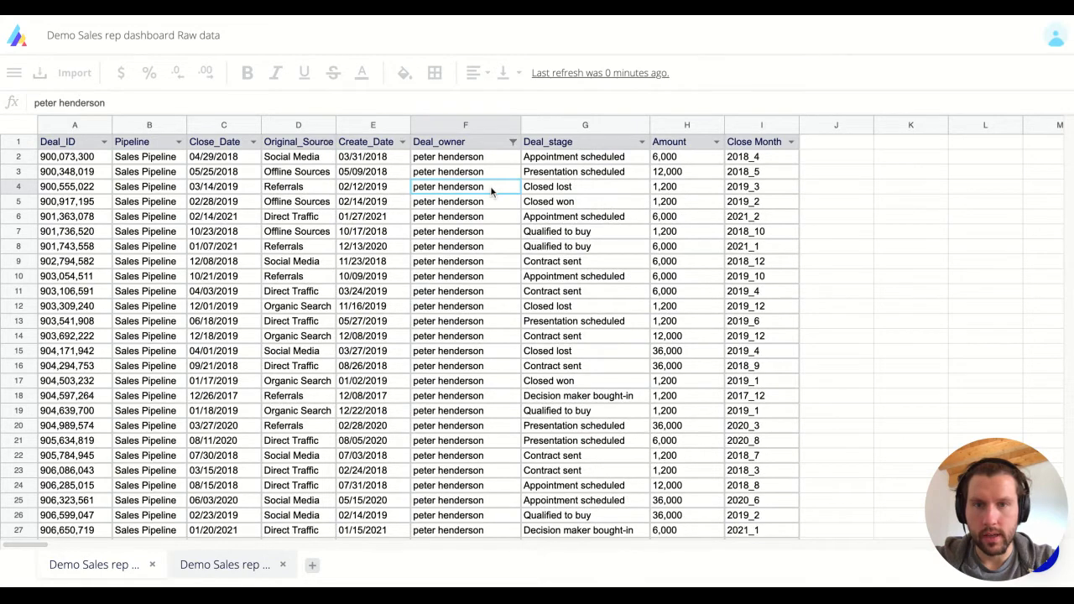
Filter the Close Month column to show only 2020_5 deals.
click(790, 146)
scroll(772, 277, down, 6)
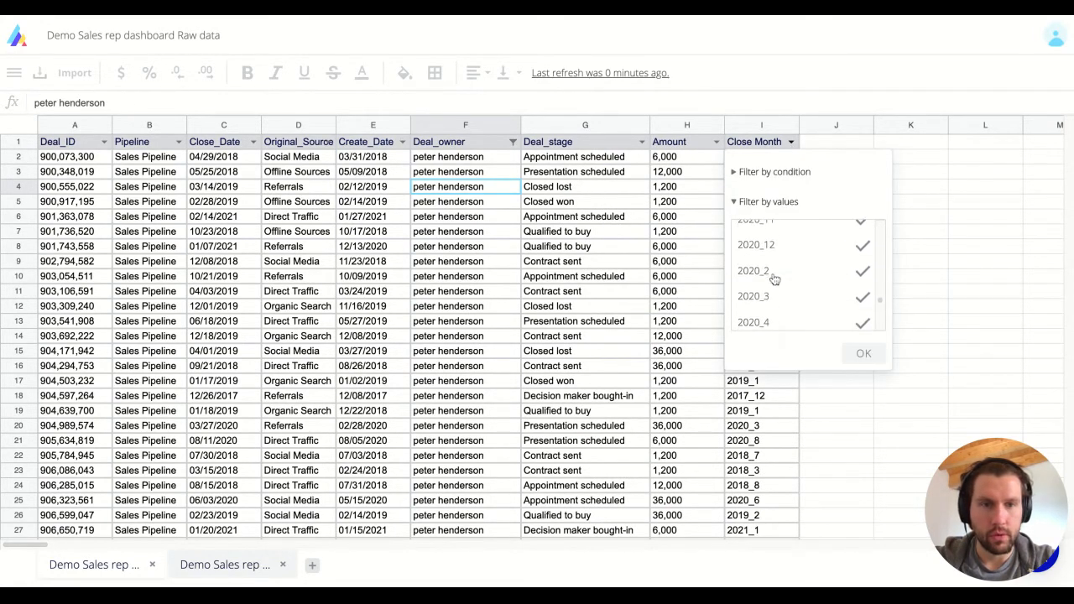
scroll(789, 285, up, 8)
click(797, 289)
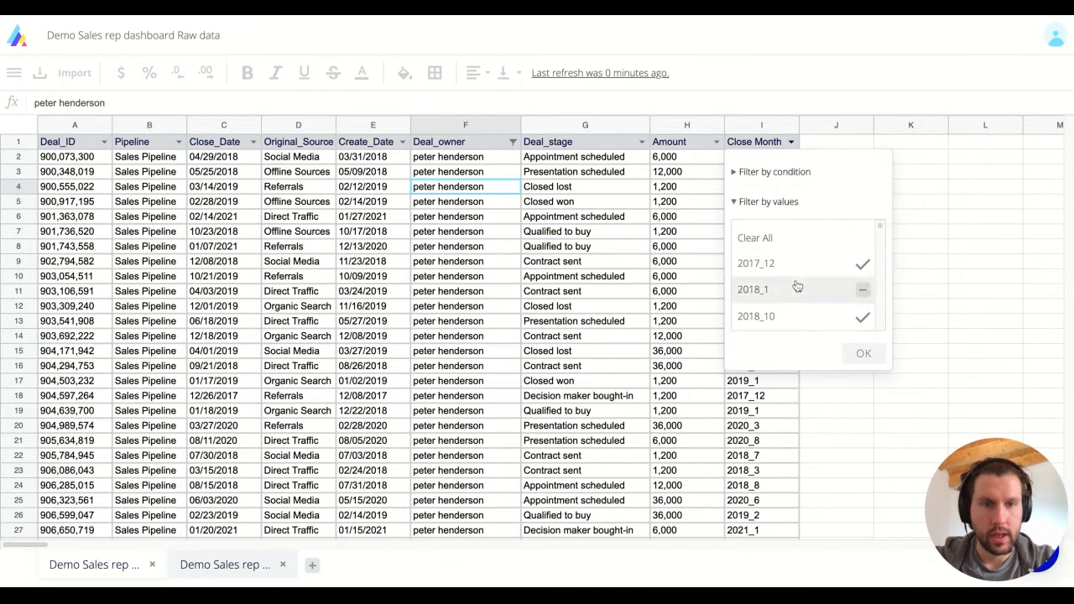
click(758, 238)
scroll(777, 285, down, 10)
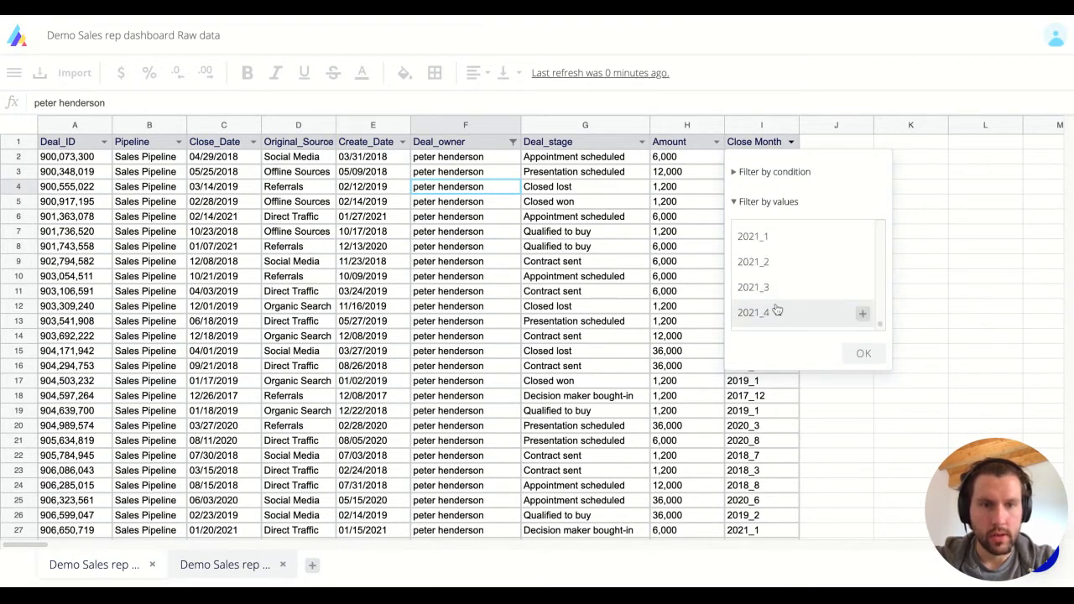
scroll(789, 277, up, 5)
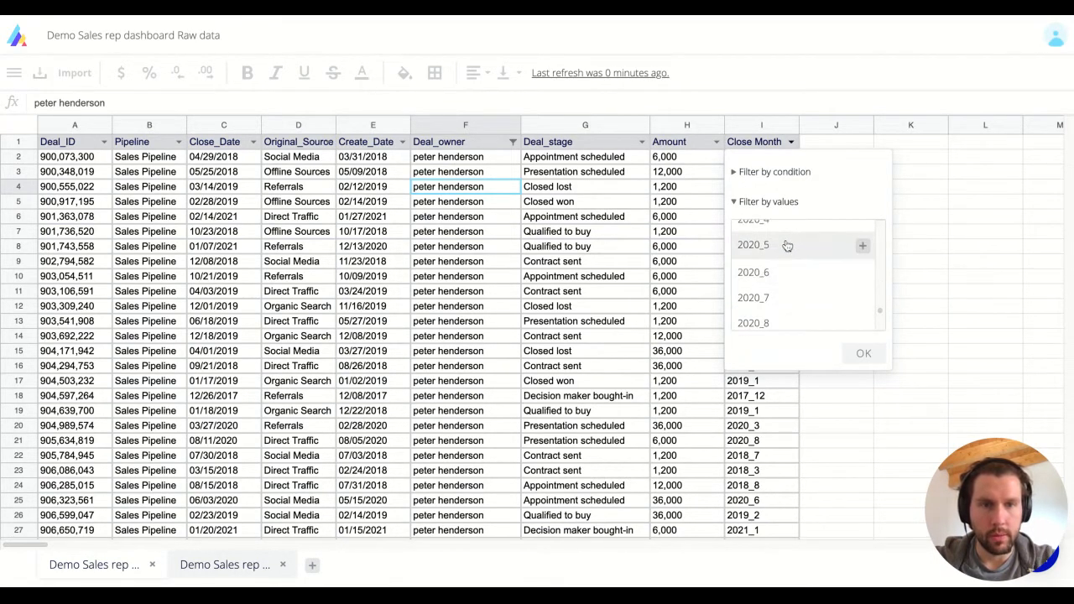
click(787, 246)
click(864, 354)
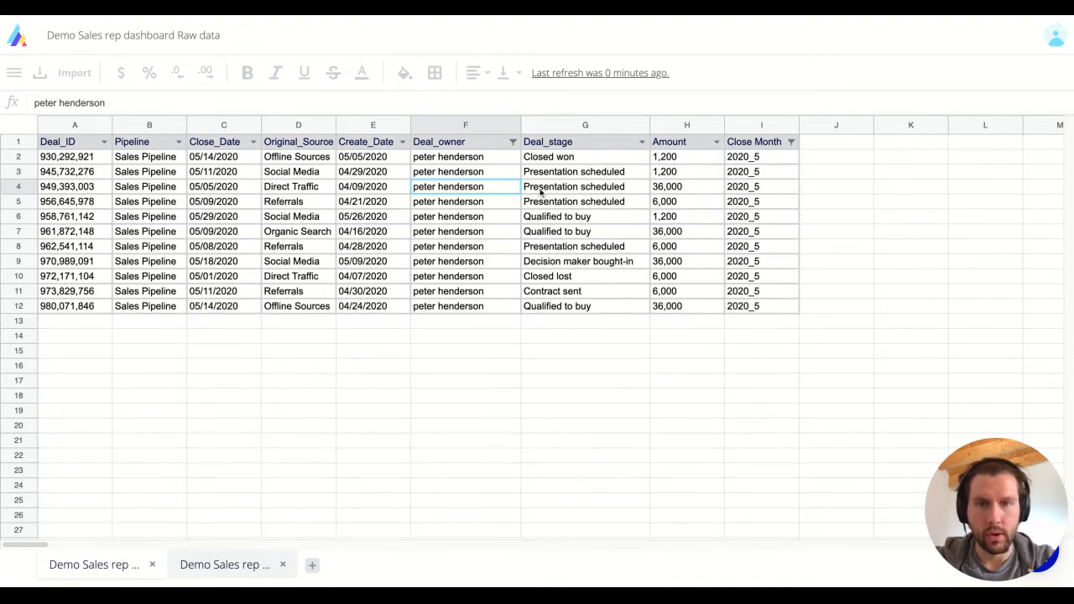
Inspect the Closed won deal stage value, then go back to the dashboard sheet.
click(554, 160)
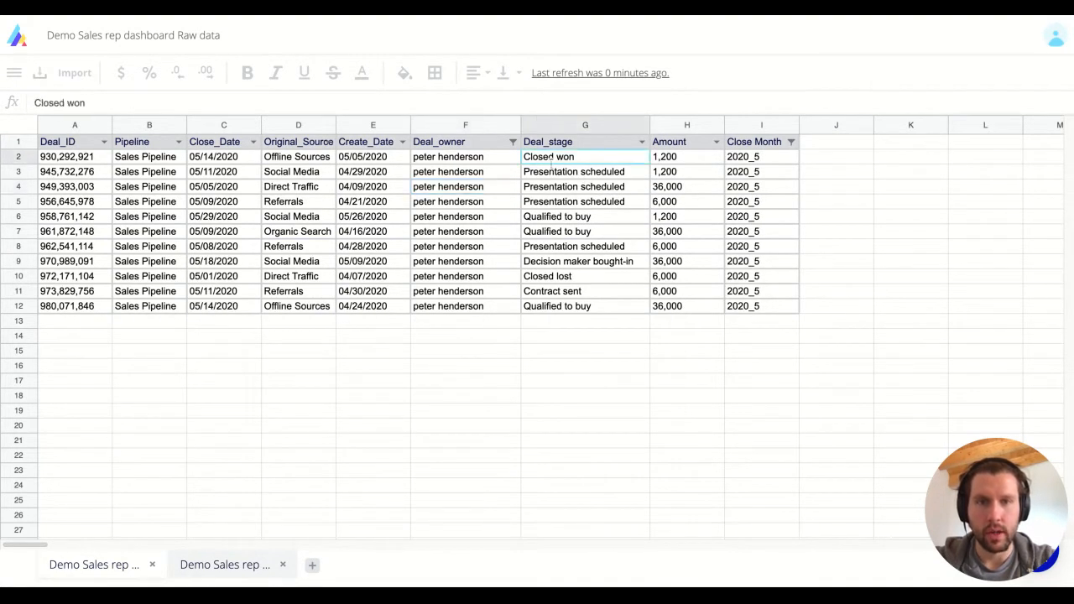
click(218, 565)
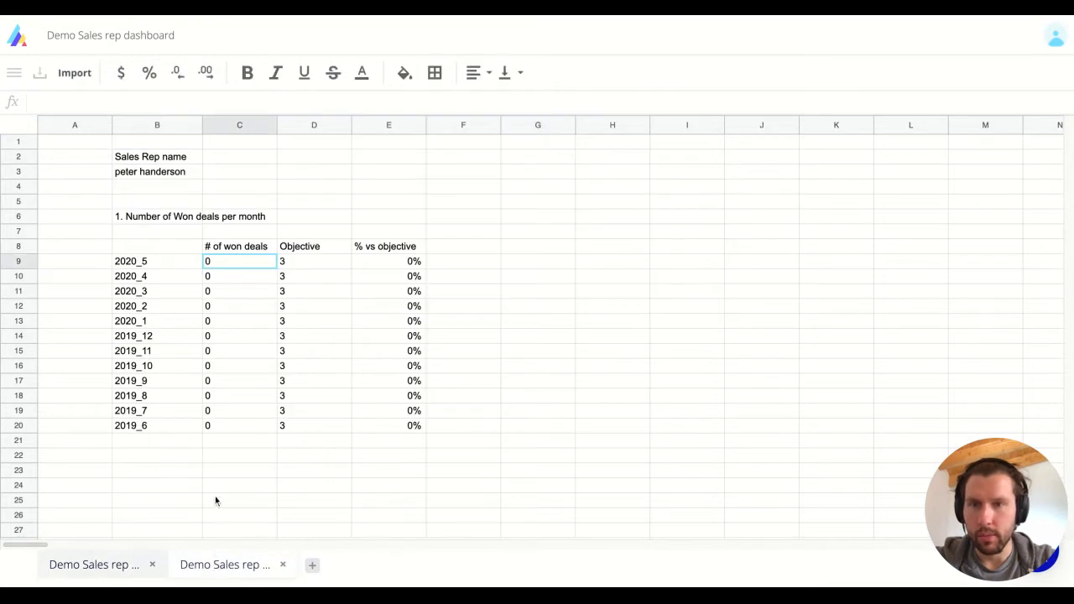
click(101, 568)
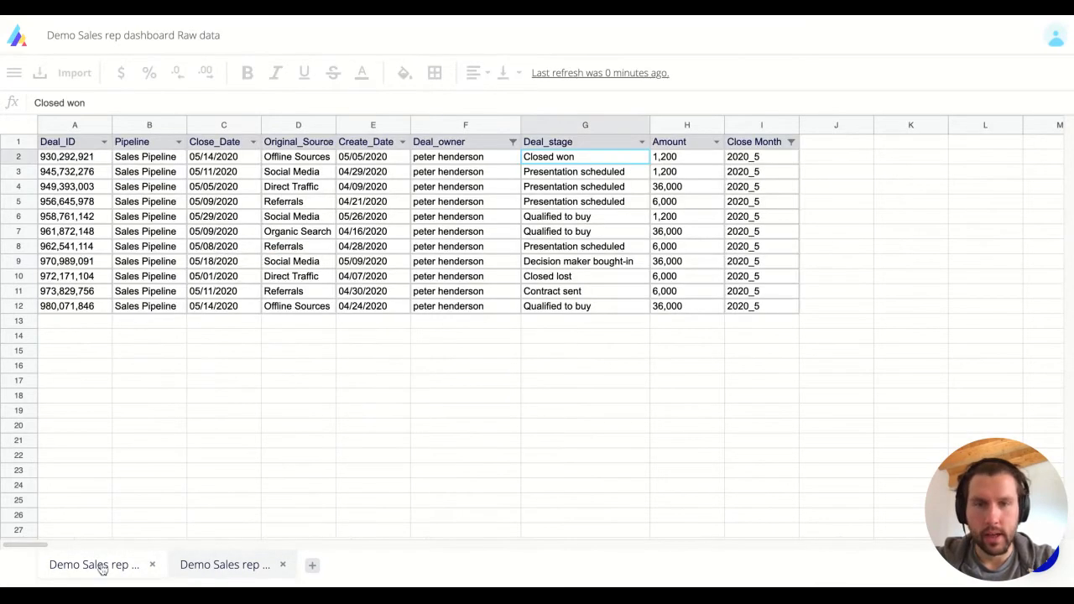
click(206, 576)
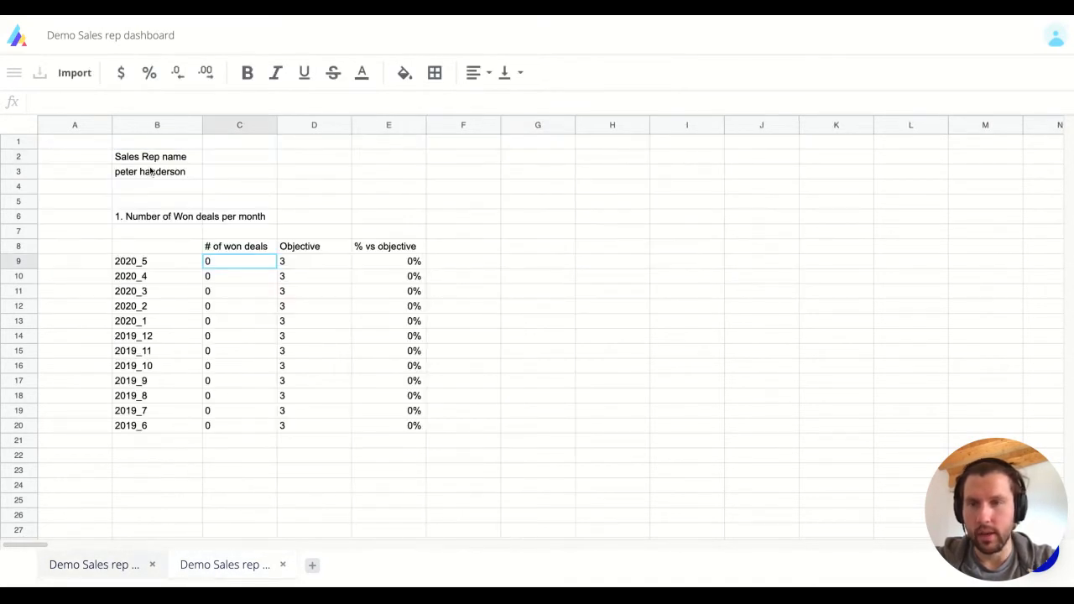
Correct the misspelled sales rep name in B3 by fixing its last letter.
double_click(150, 171)
key(BackSpace)
text(e)
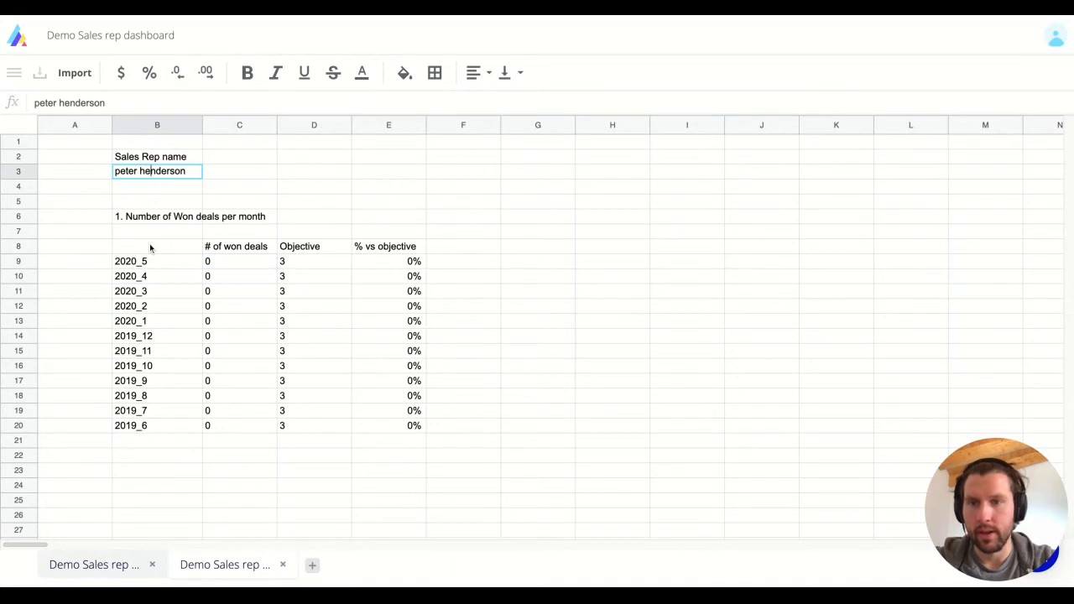
key(Return)
Step through the won-deal count formulas in column C, starting from C9.
key(Right)
key(Left)
key(Up)
key(Left)
key(Right)
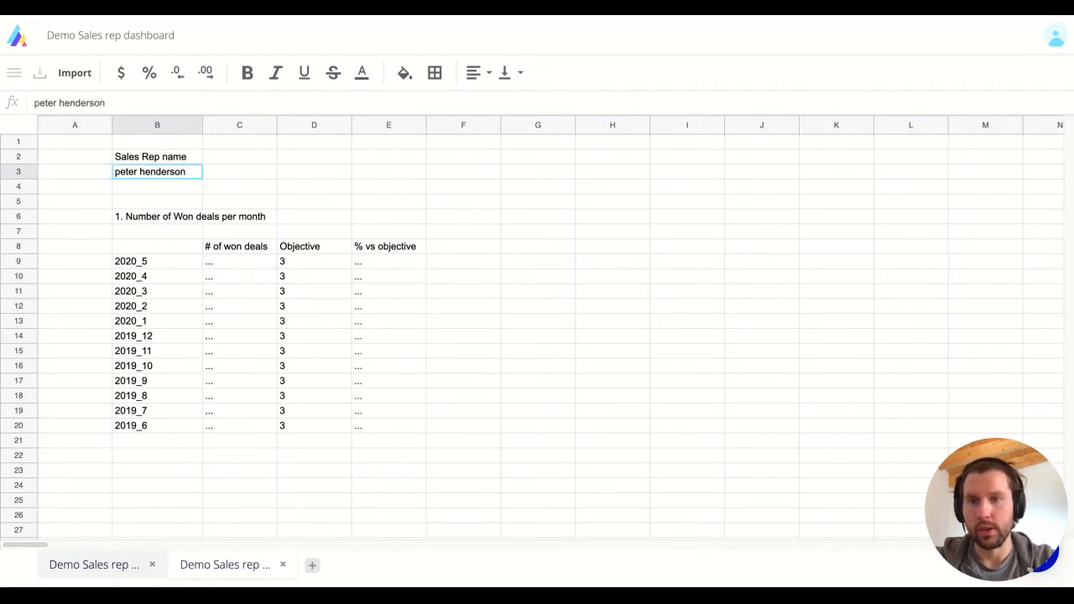
key(Right)
key(Down)
key(Down)
key(Down)
key(Down)
key(Down)
key(Down)
key(Down)
key(Down)
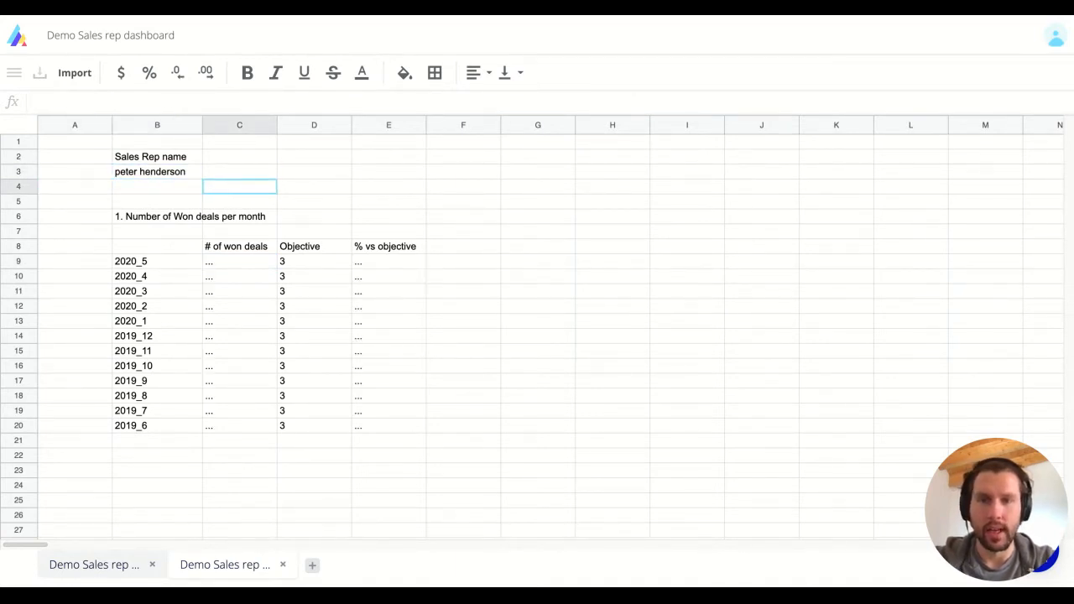
key(Up)
key(Up)
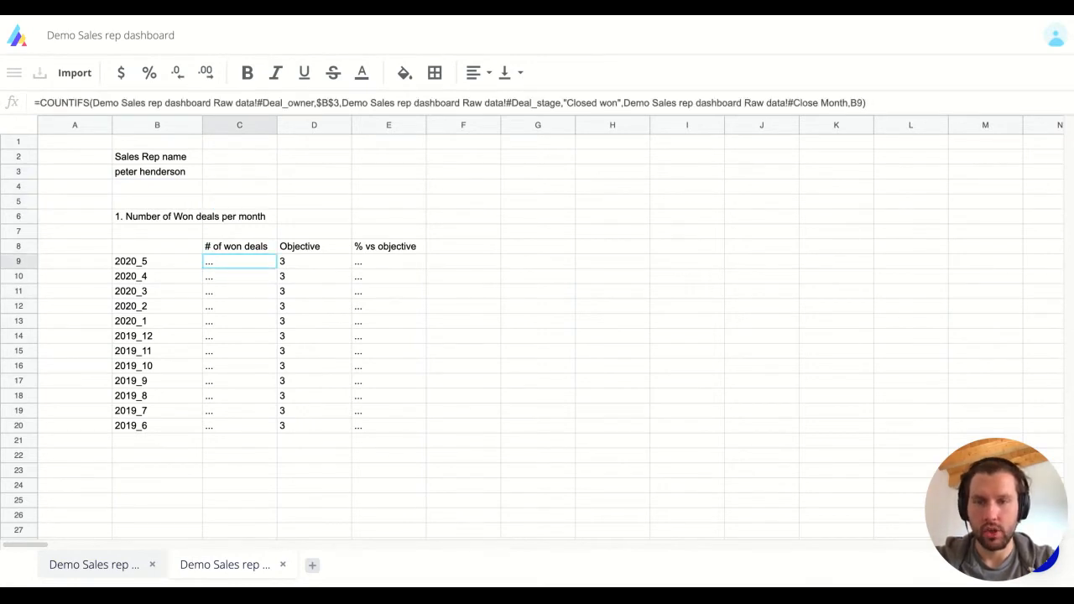
key(Left)
key(Right)
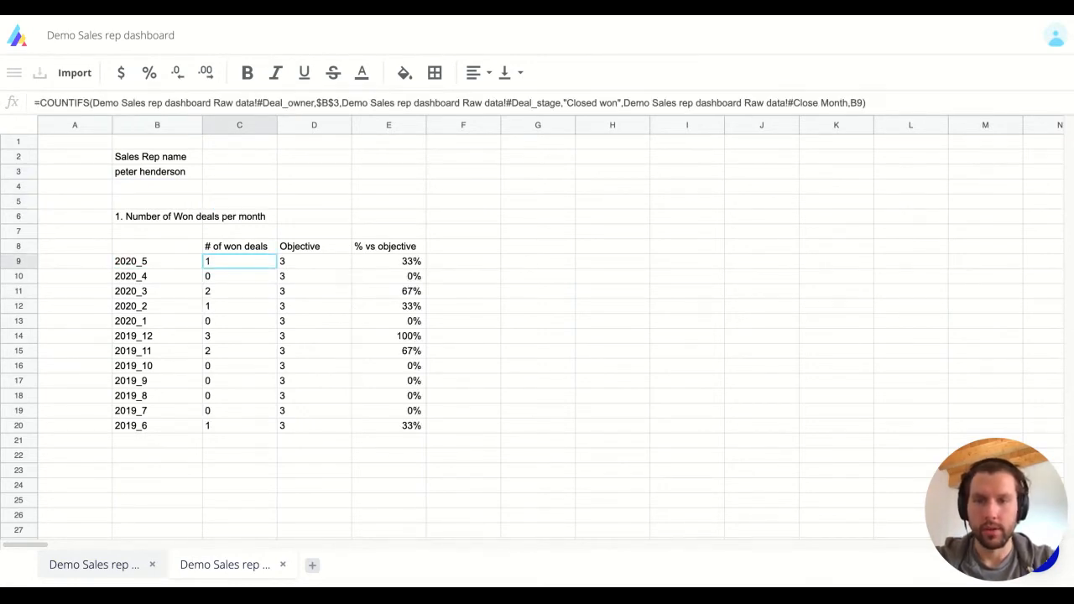
Remove the Deal_owner and Close Month filters on Raw data, then recheck the dashboard counts.
click(92, 565)
click(513, 142)
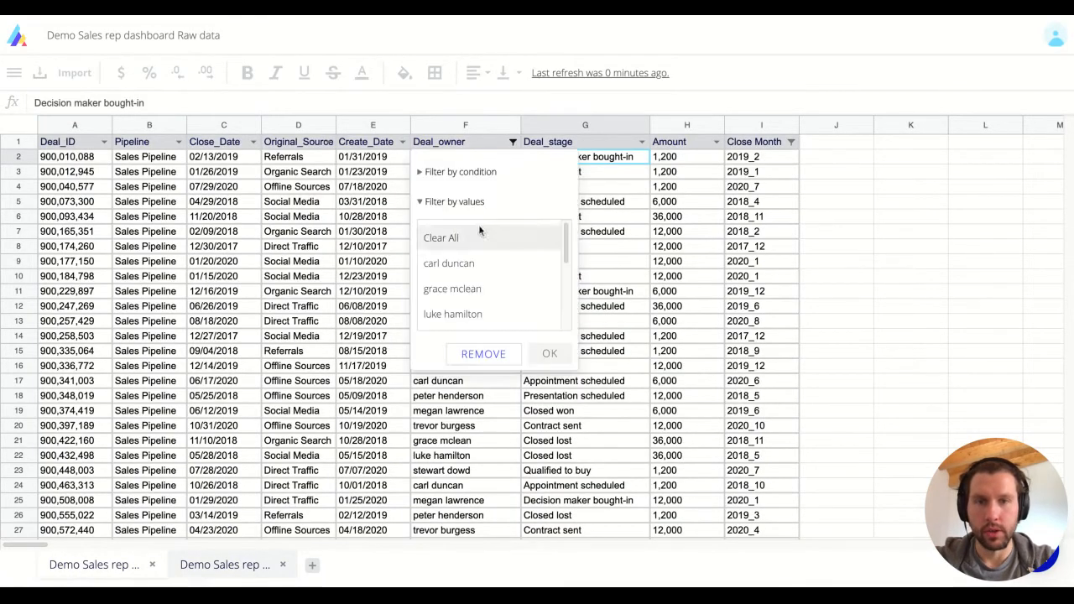
click(474, 354)
click(791, 142)
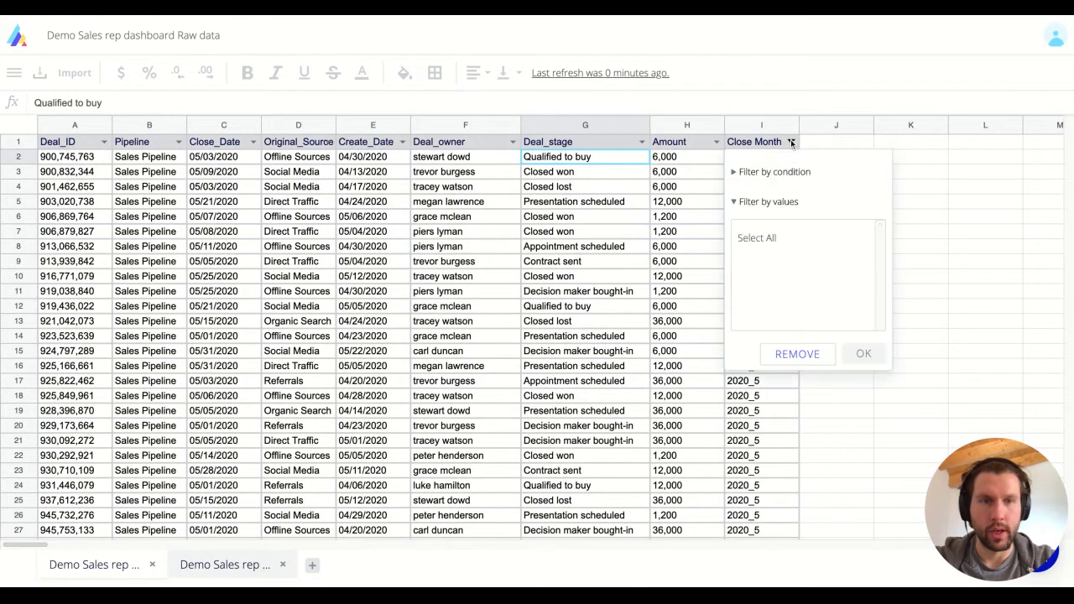
click(794, 358)
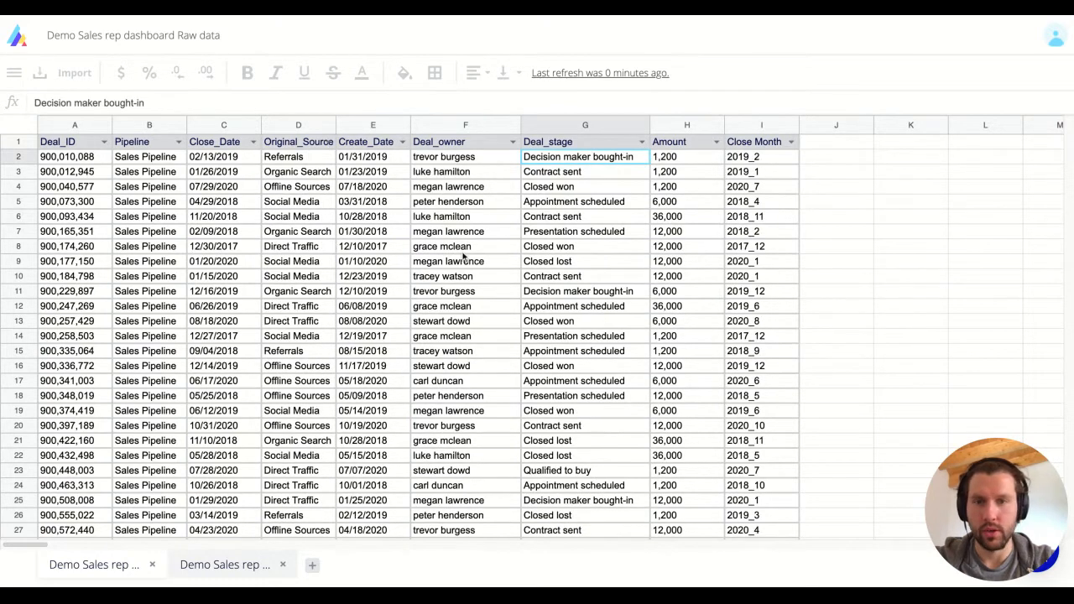
click(118, 565)
click(241, 275)
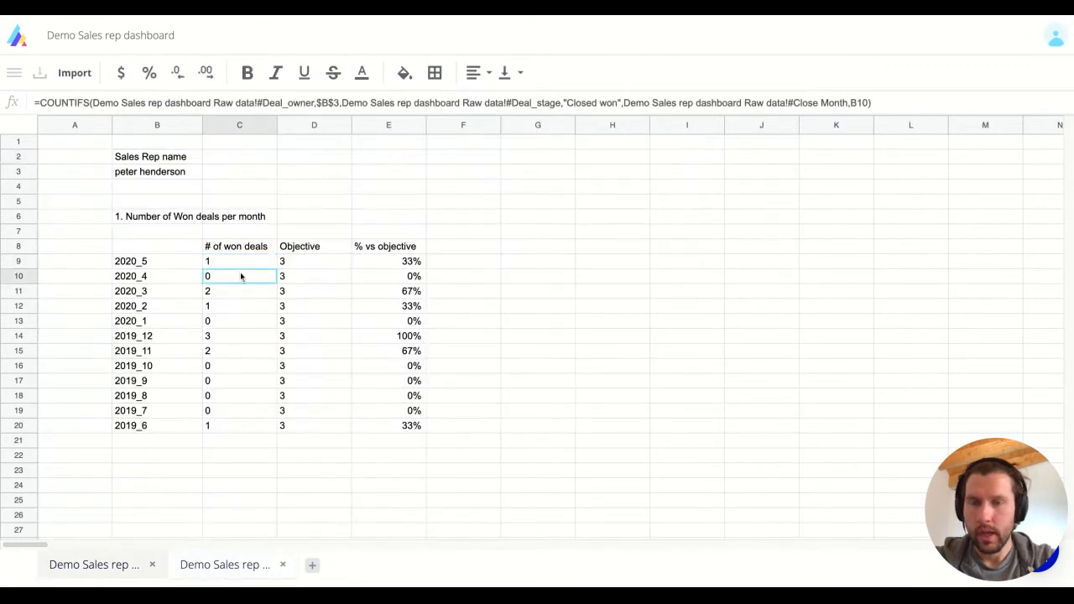
key(Up)
key(Up)
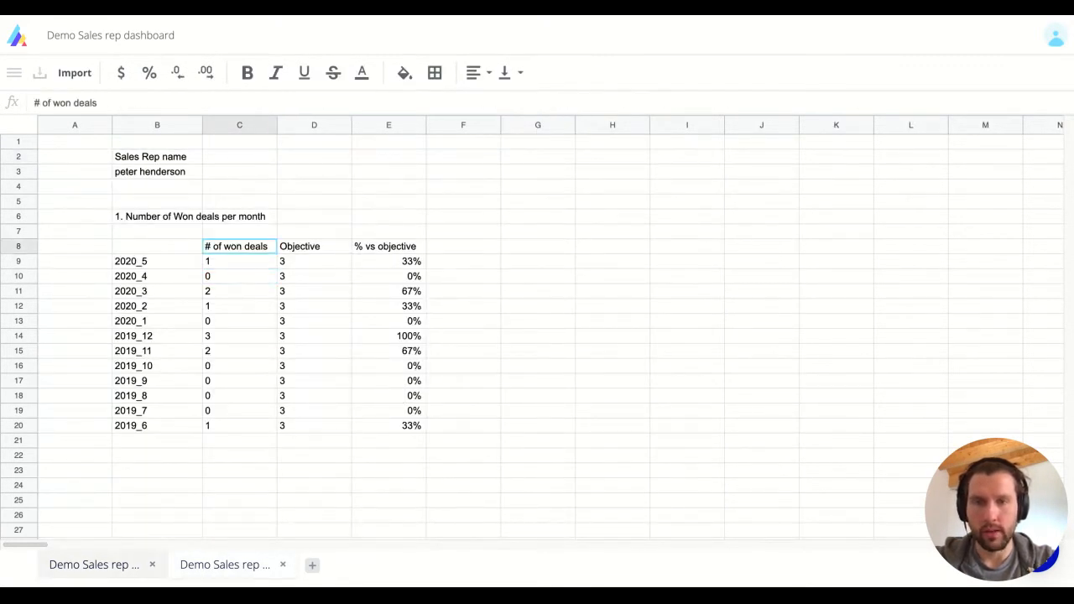
key(Left)
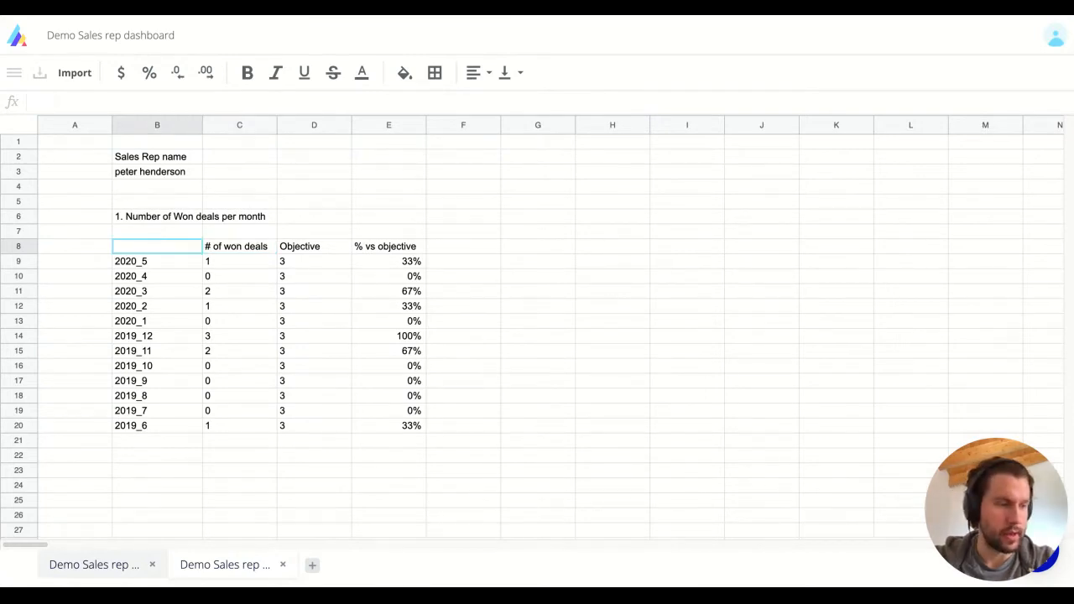
Replace the rep name in B3 with another sales rep's full name.
key(Up)
key(Up)
key(Up)
key(Up)
key(Up)
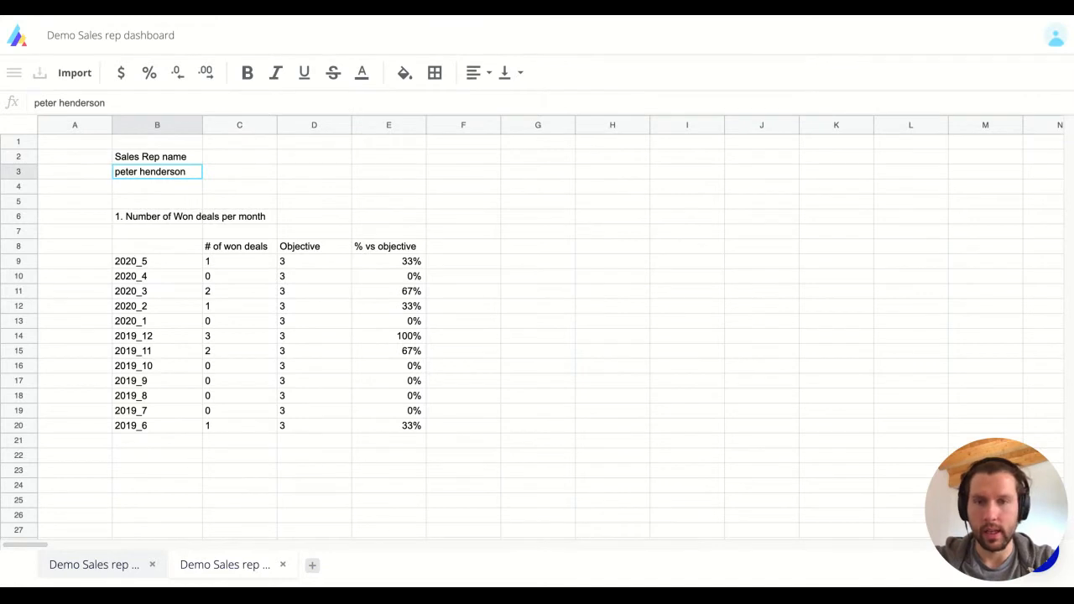
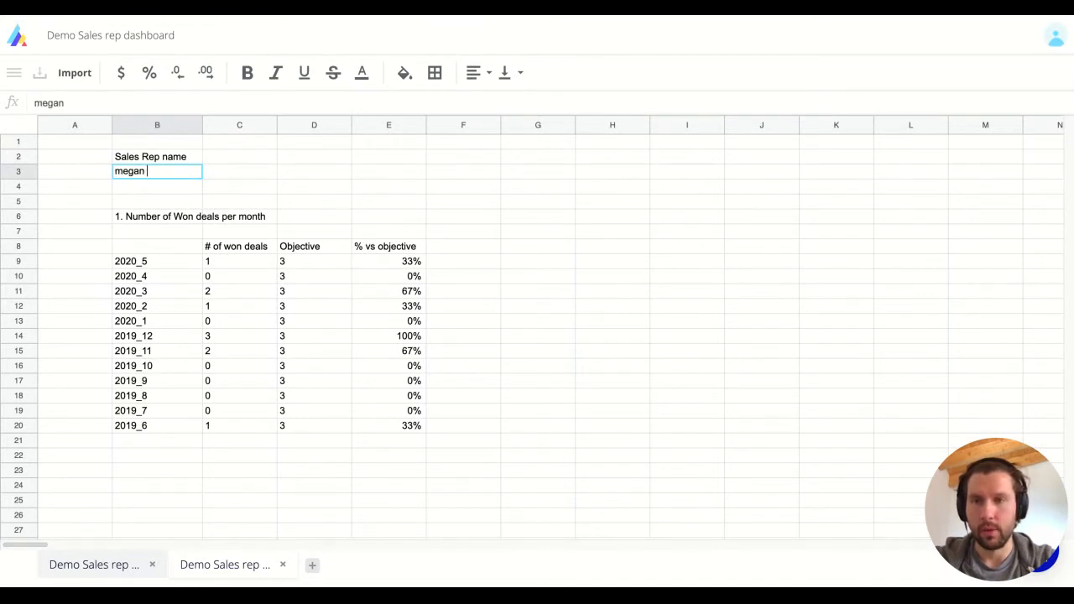
key(Return)
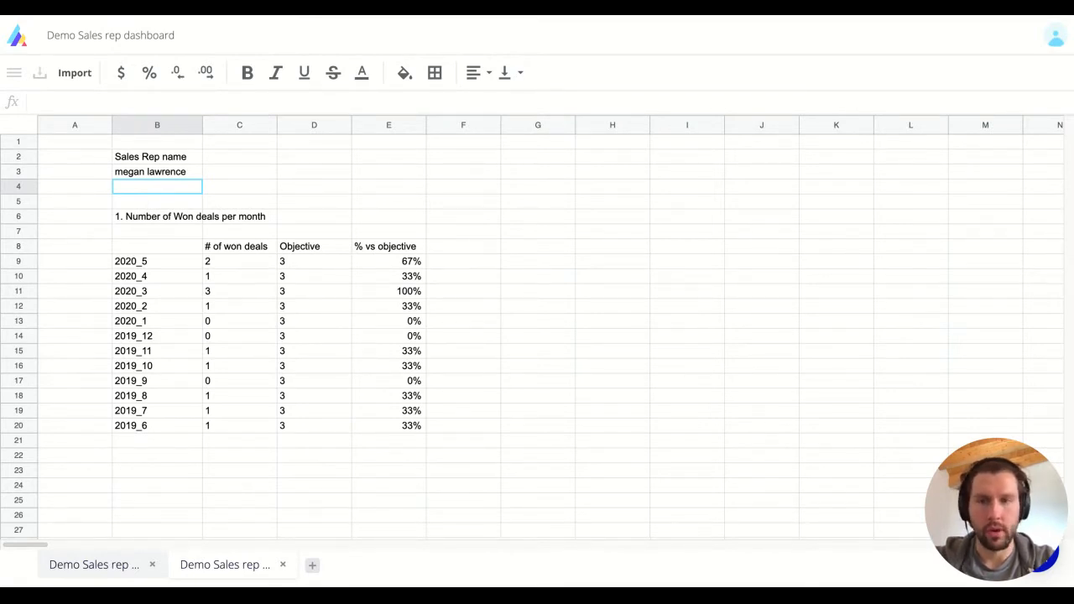
Bold the '1. Number of Won deals per month' heading in B6.
click(184, 222)
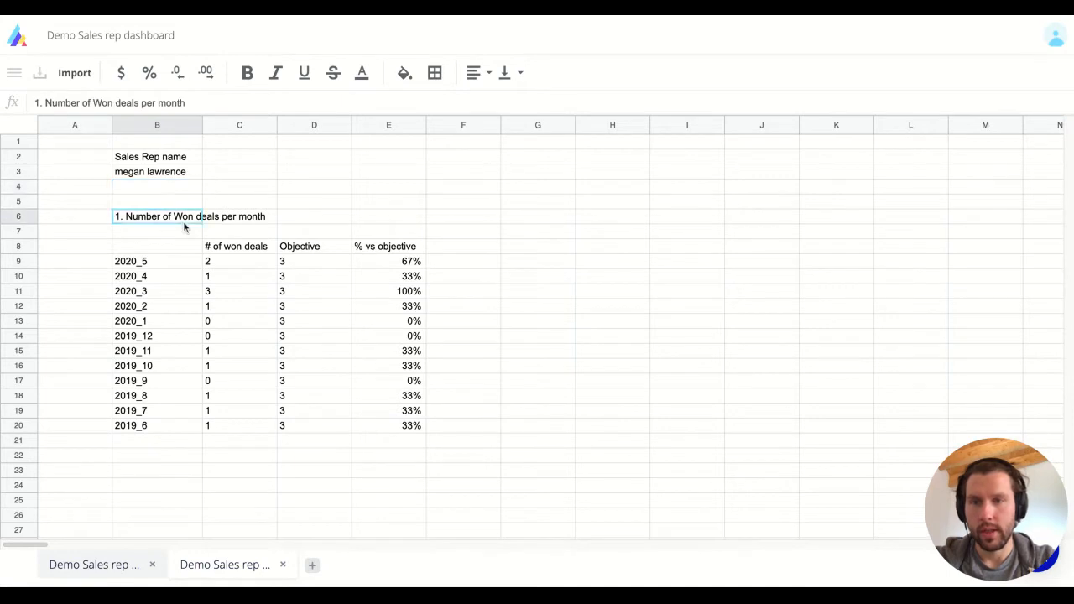
key(ctrl+b)
click(288, 280)
key(Right)
key(Right)
key(Right)
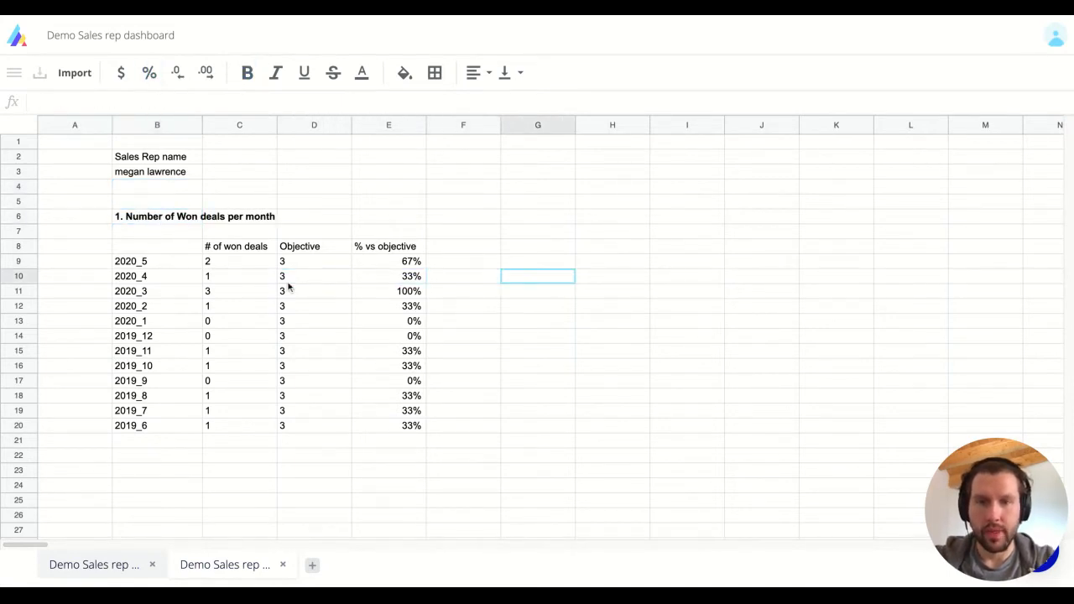
key(Left)
key(Left)
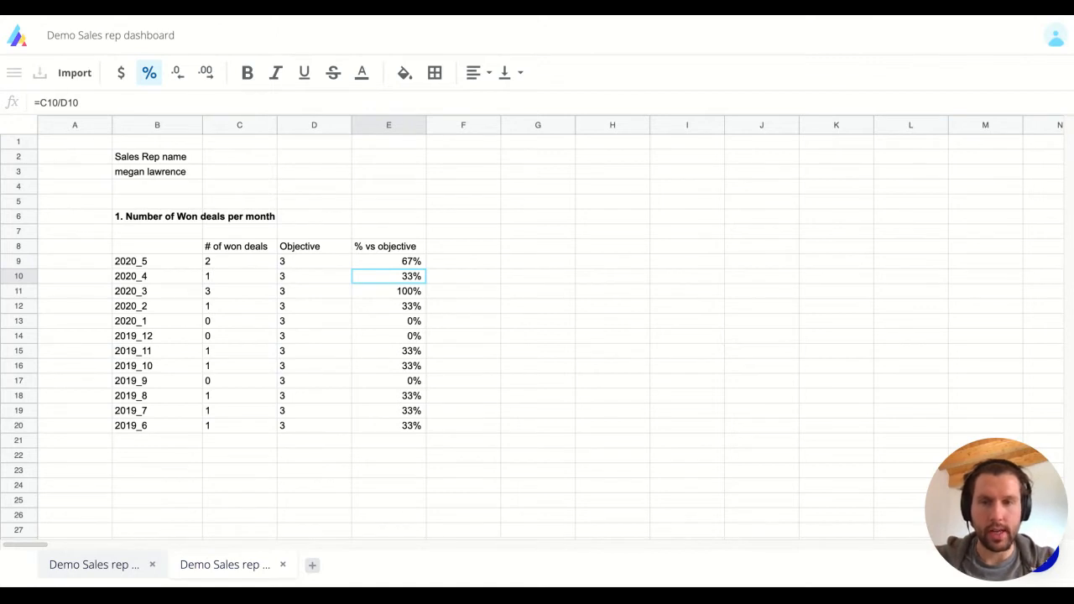
Copy the B6 section heading for reuse in a second section.
key(Up)
key(Up)
key(Right)
key(Right)
key(Left)
key(Left)
key(Left)
key(Left)
key(Left)
key(Up)
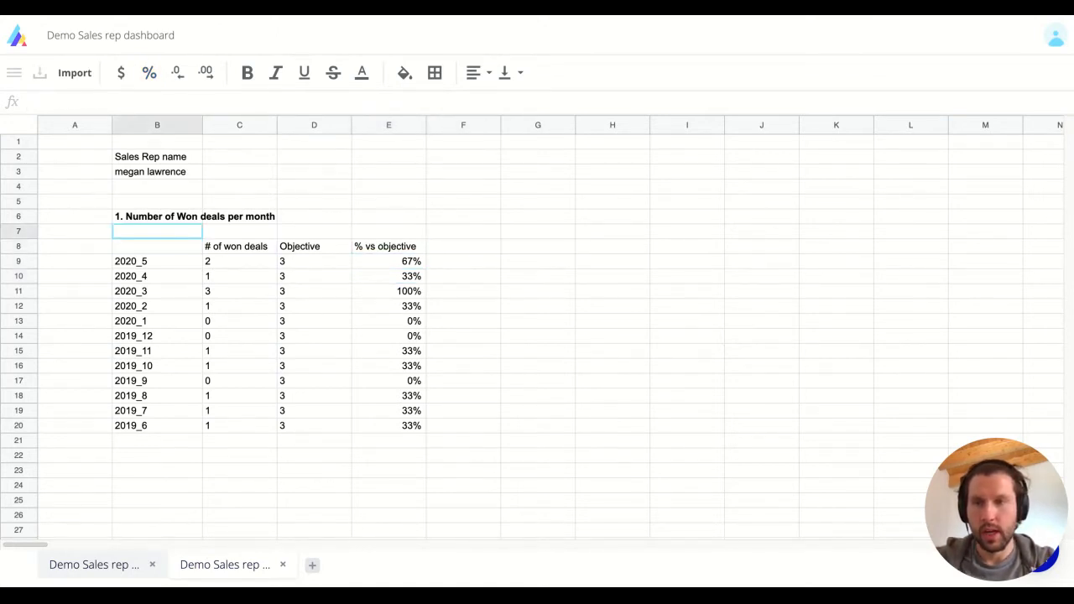
key(Up)
key(ctrl+c)
key(Right)
key(Right)
key(Right)
key(Right)
key(Right)
key(Right)
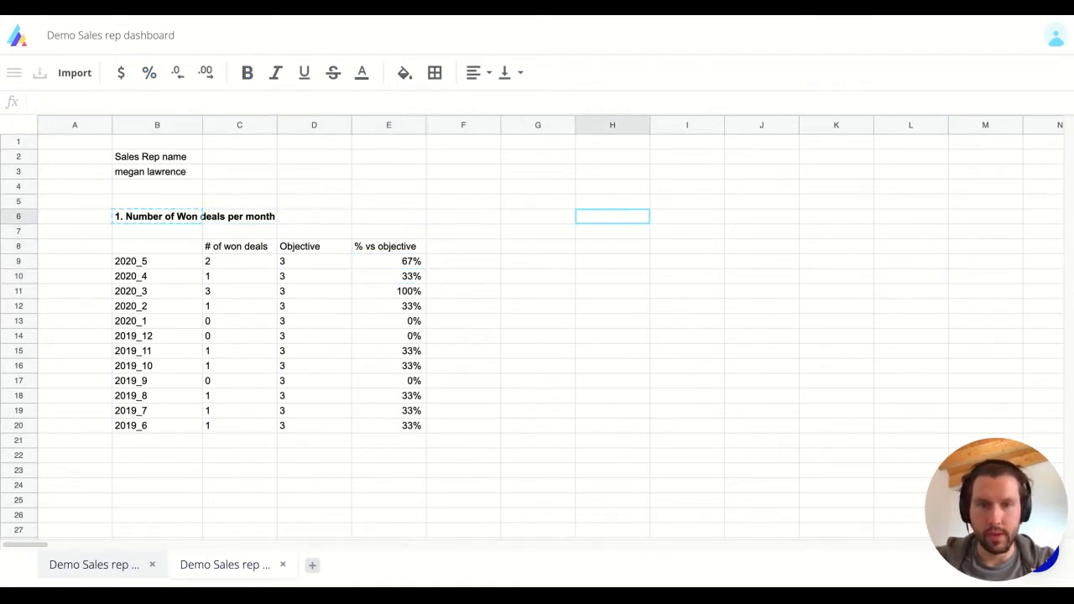
Paste the heading into G6 and reword it to '1. Amount won and lost each month'.
key(Left)
key(ctrl+v)
key(Return)
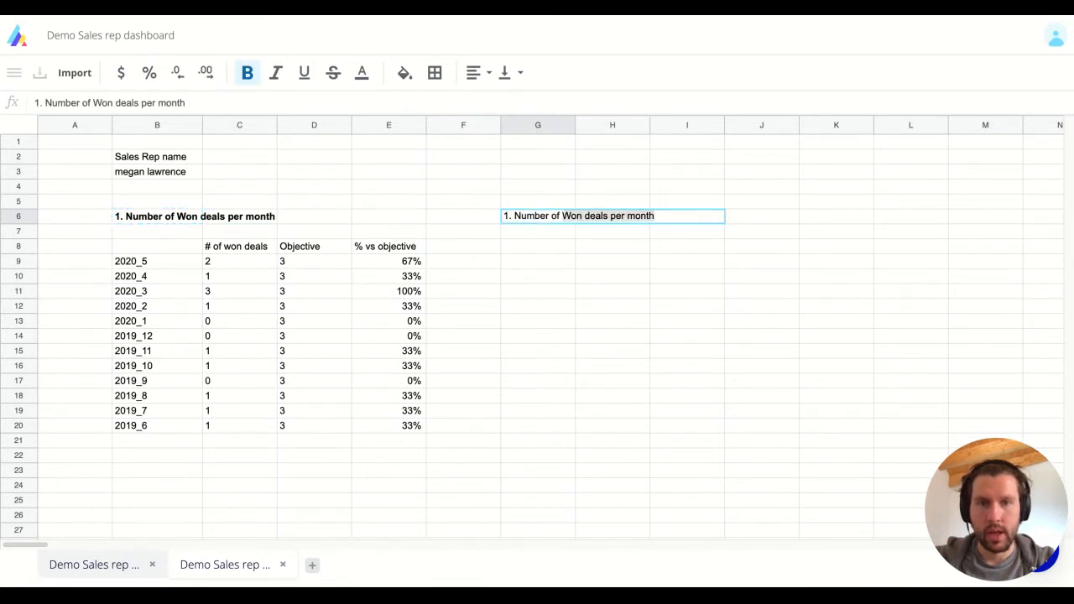
key(ctrl+shift+Left)
key(ctrl+shift+Left)
text(Amount won an)
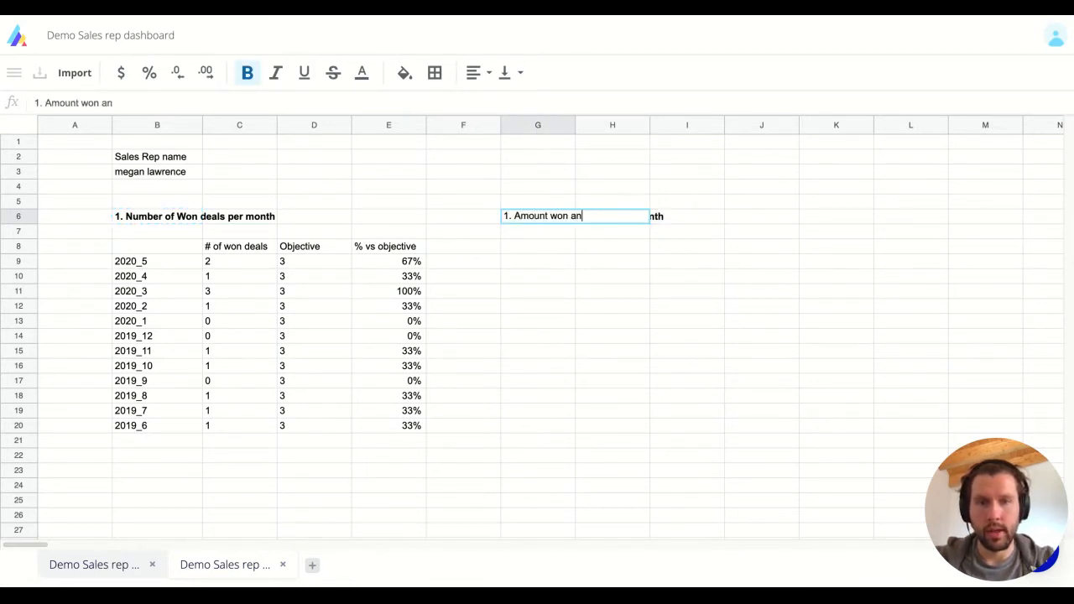
text(d lost each month)
key(Return)
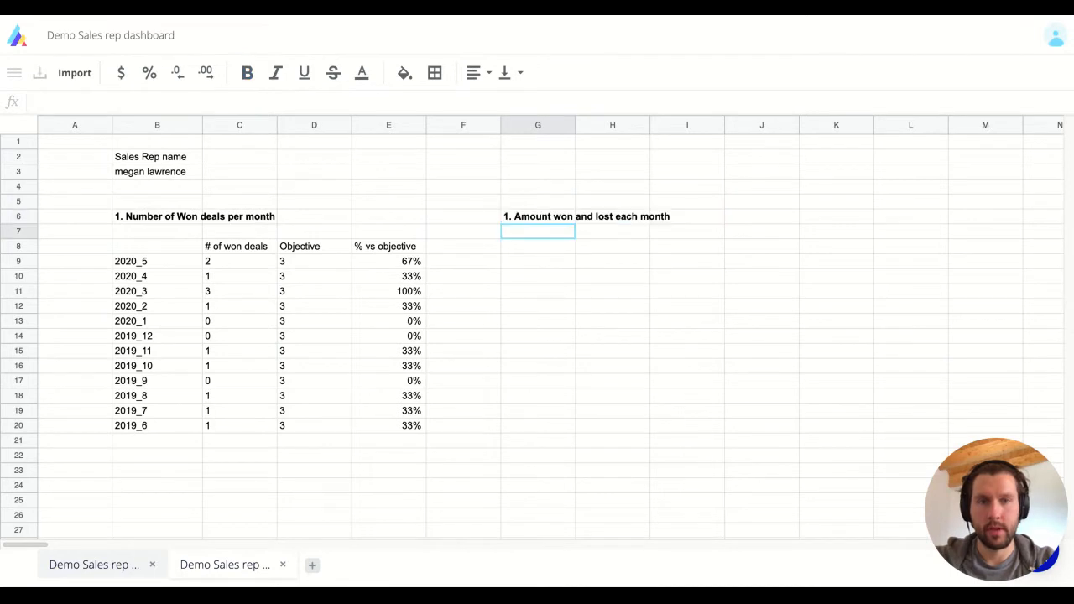
Copy the month labels 2020_5 through 2019_6 from column B into G9:G20.
key(Left)
key(Left)
key(Left)
key(Left)
key(Down)
key(Down)
key(Left)
key(ctrl+shift+Down)
key(ctrl+c)
key(Right)
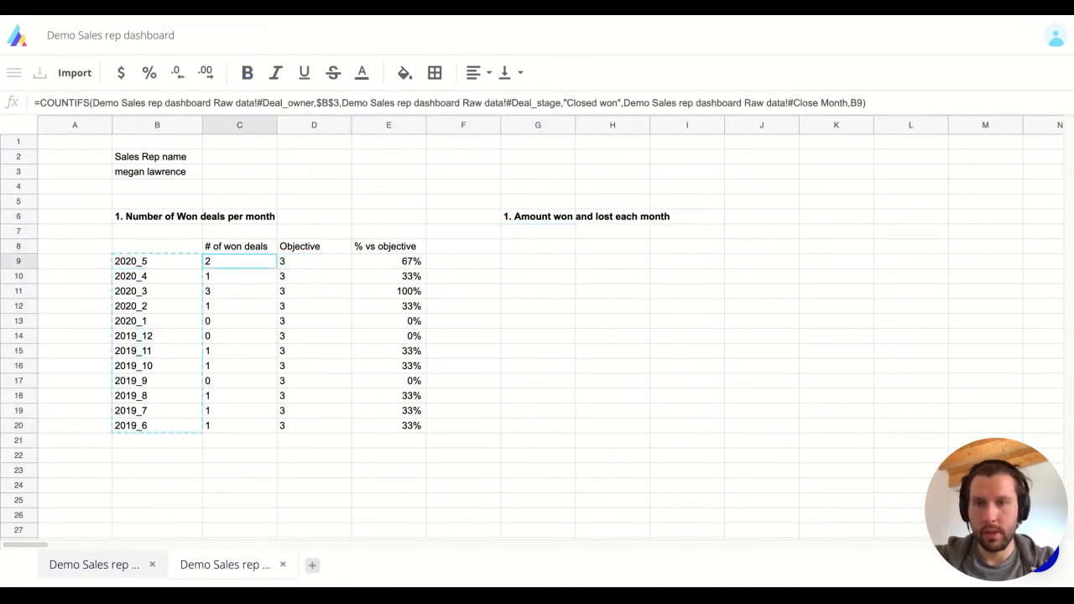
key(Right)
key(Right)
key(Right)
key(Right)
key(ctrl+v)
key(Right)
Add headers Amount lost, Amount won, Total, Lost % and Won % across row 8 from H8.
key(Up)
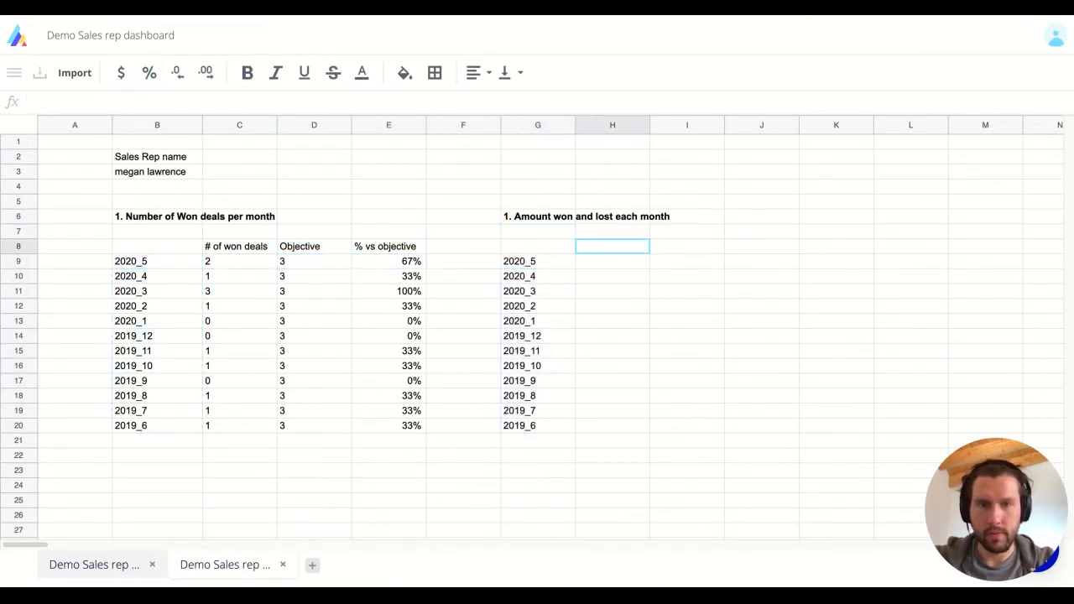
text(Amount lost)
key(Tab)
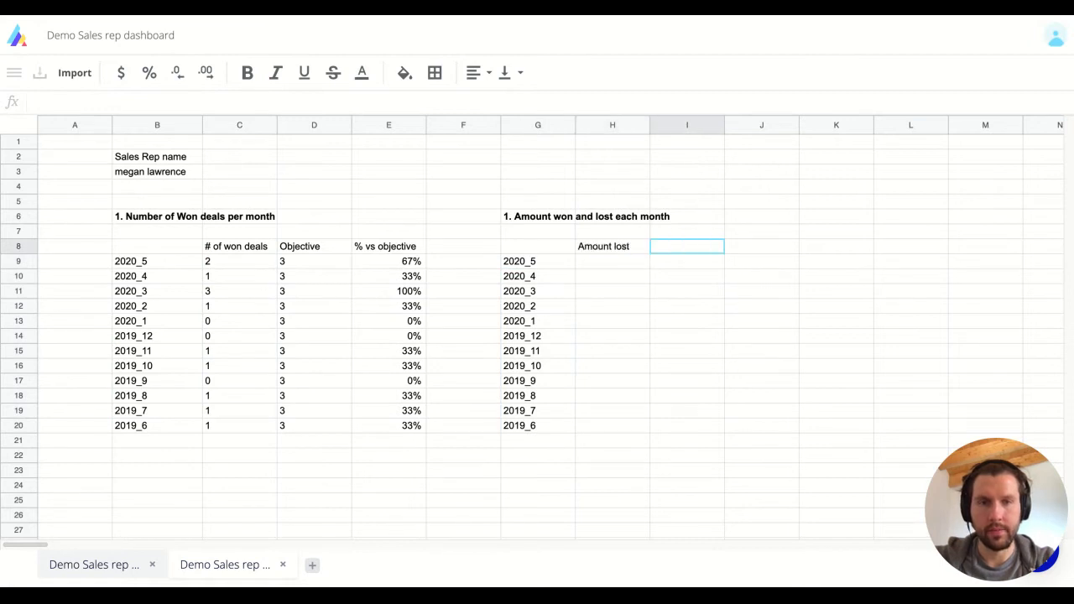
text(Amount won)
key(Tab)
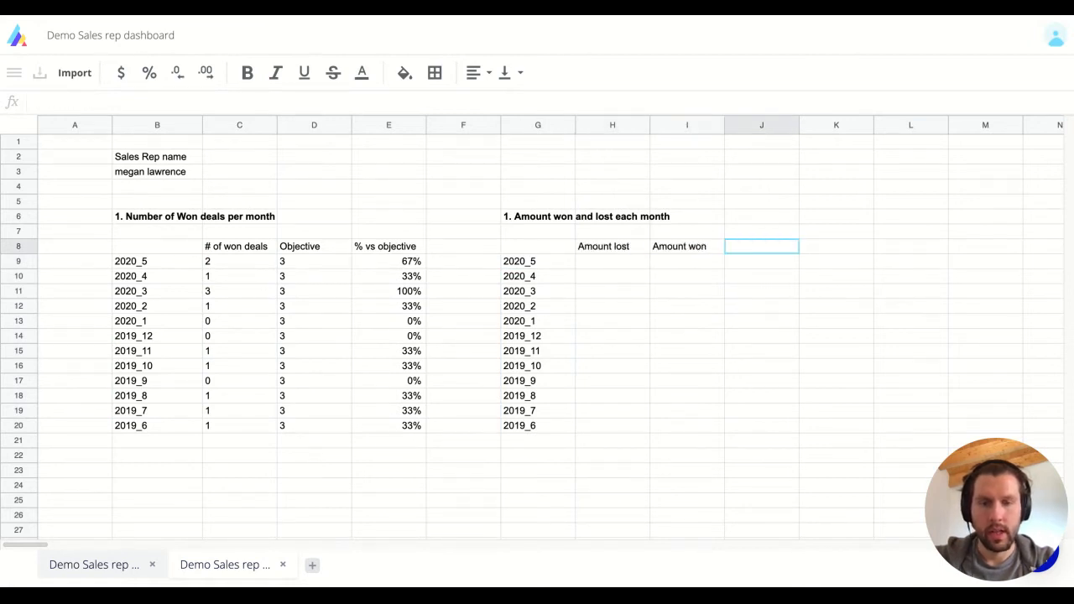
text(Total)
key(Tab)
text(Lost %)
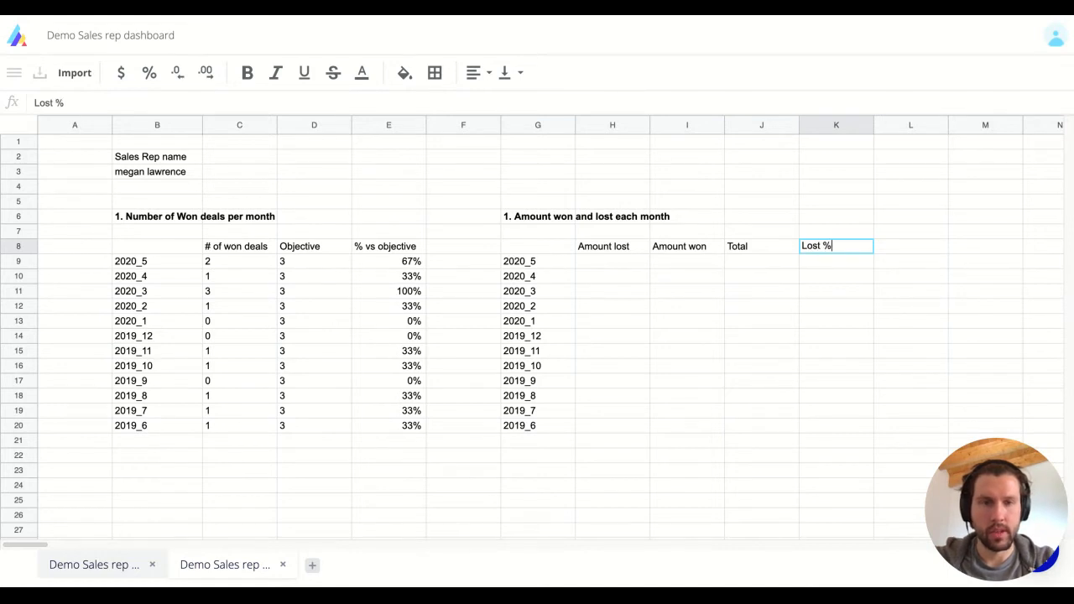
key(Tab)
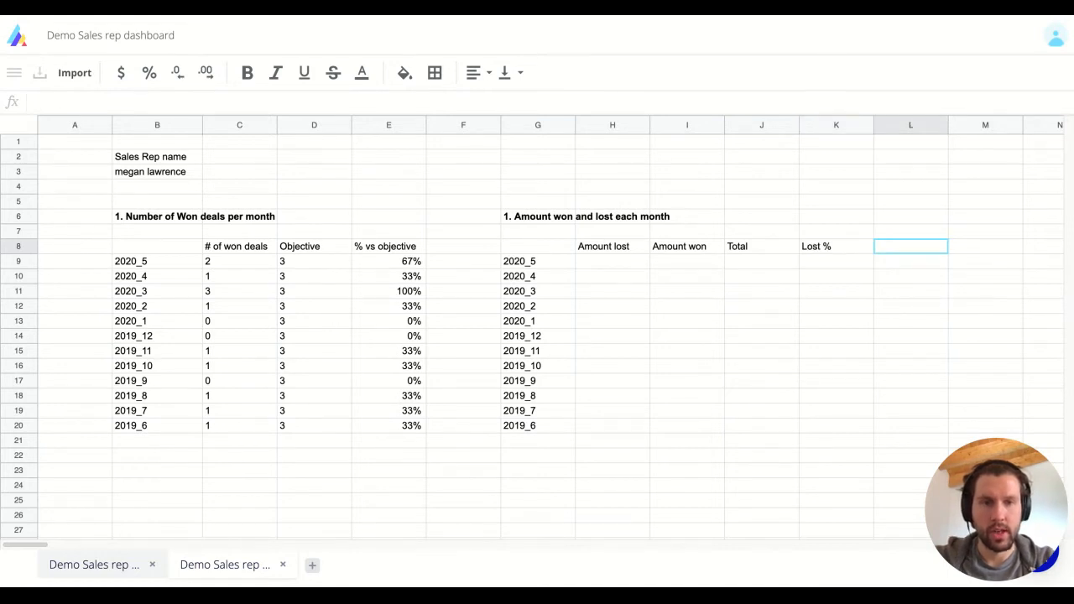
text(Won %)
key(Return)
key(Left)
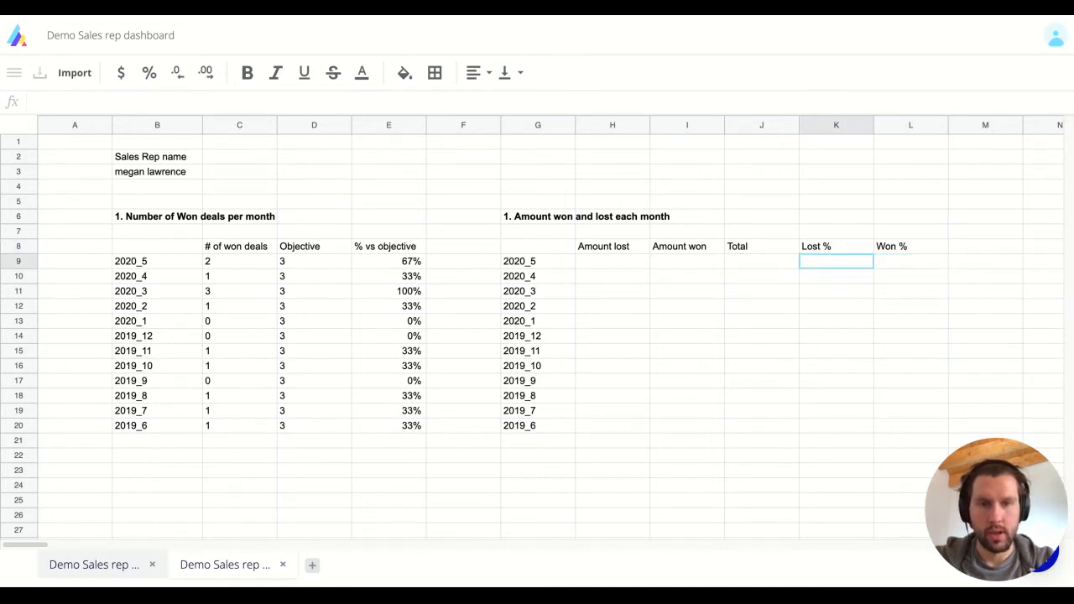
key(ctrl+Left)
key(Right)
key(Up)
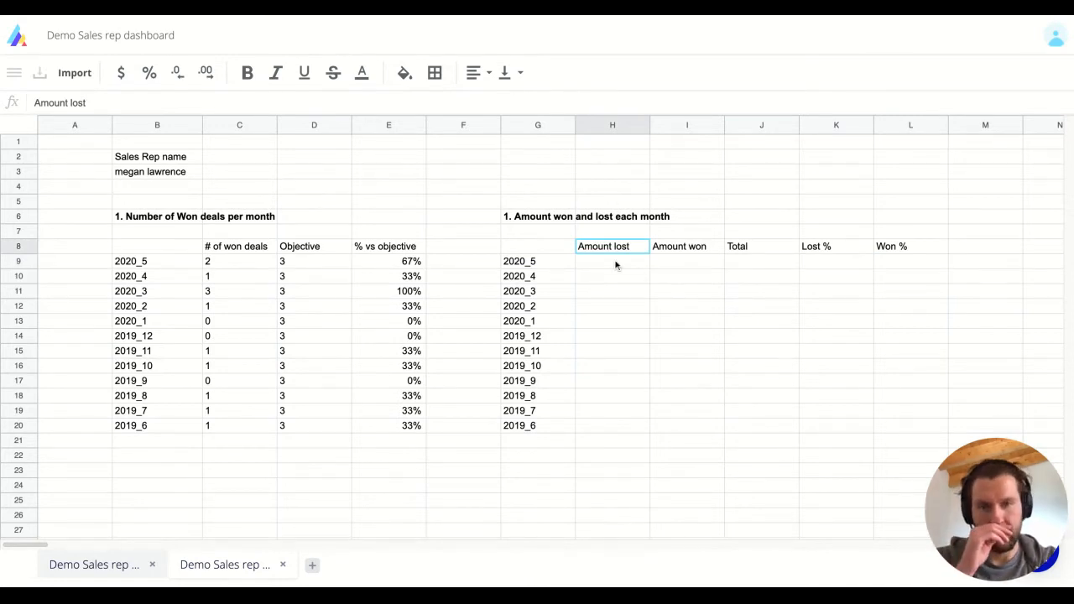
click(551, 264)
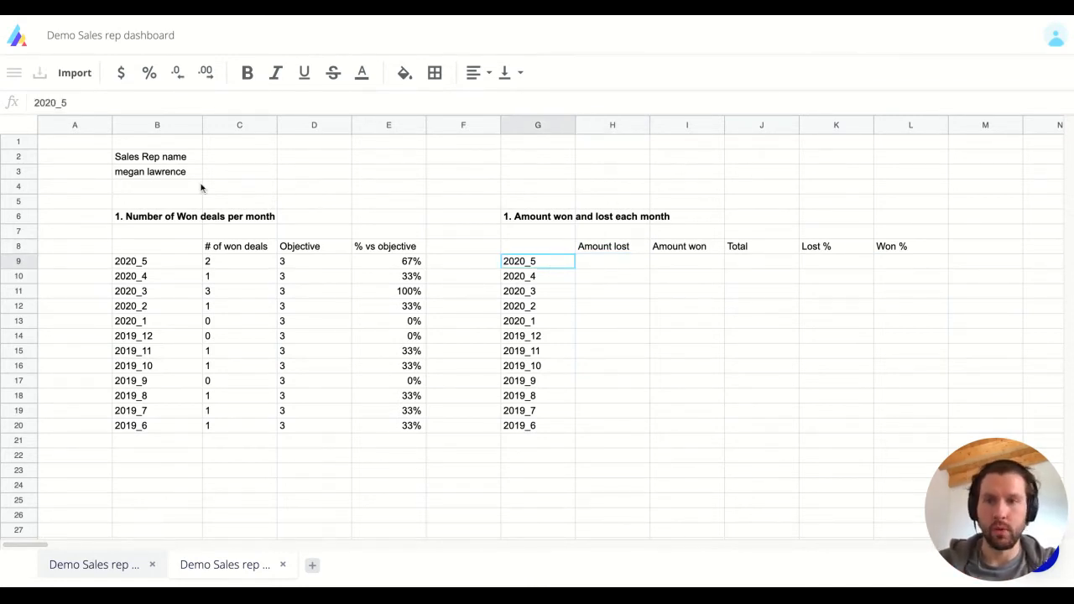
click(118, 560)
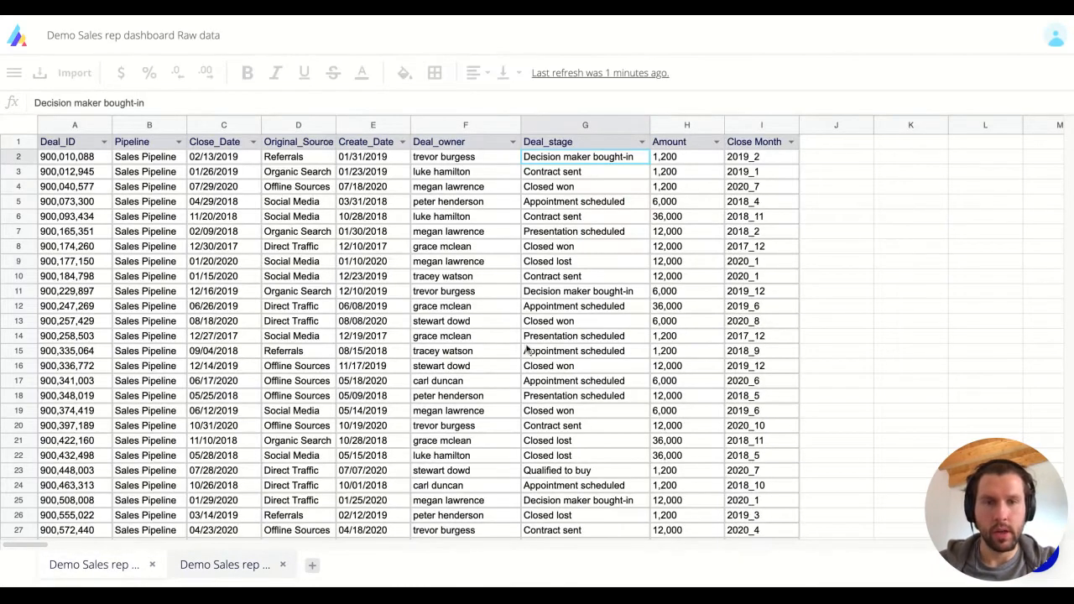
click(766, 202)
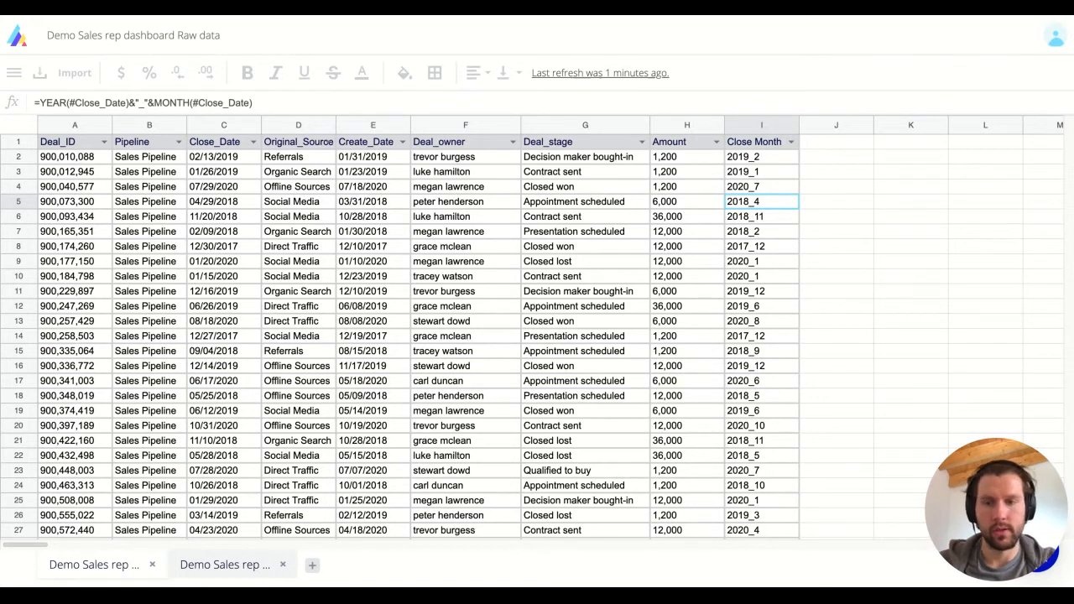
click(220, 565)
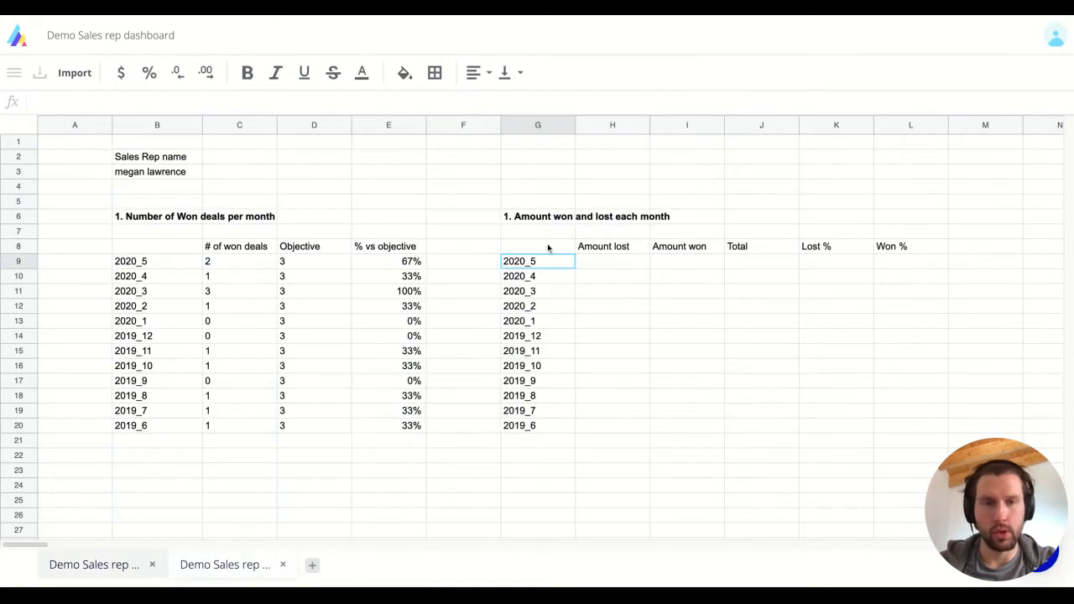
Start a SUMIFS in H9 that sums the Raw data Amount column.
click(593, 261)
text(=sum)
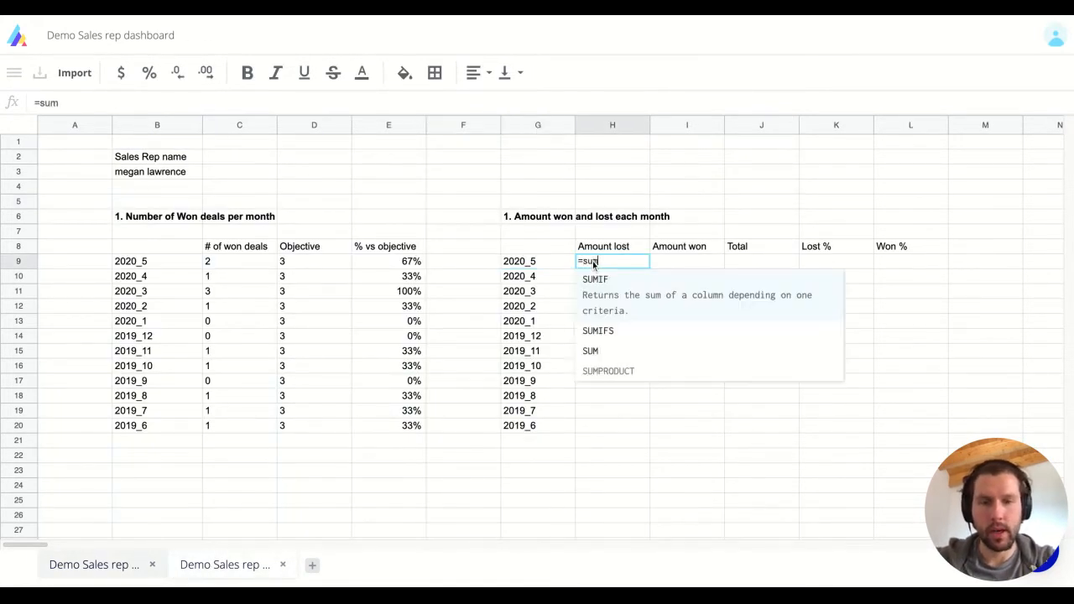
text(ifs)
key(Tab)
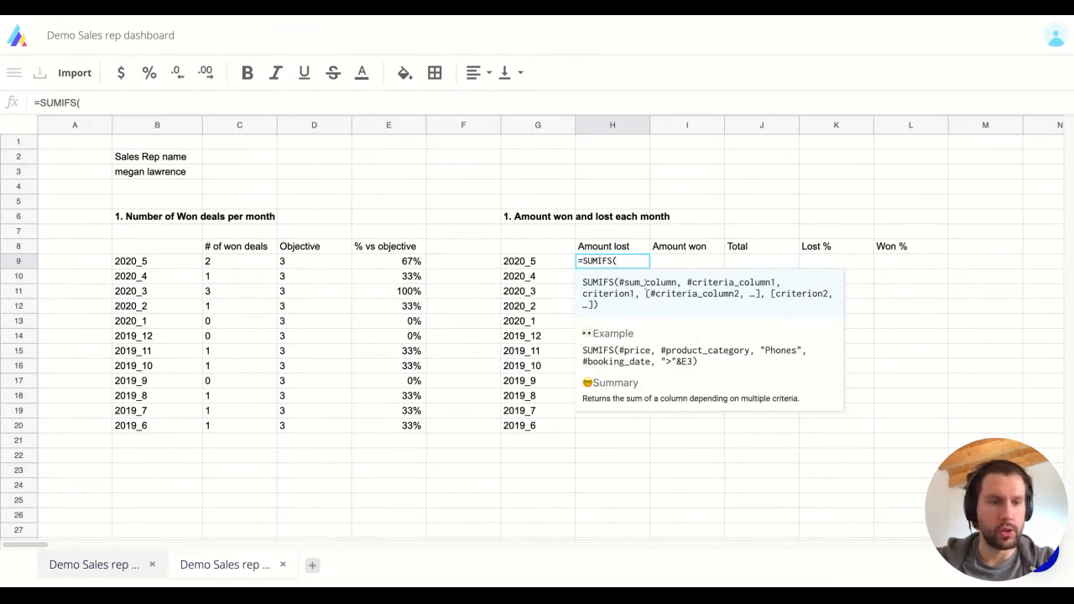
click(107, 569)
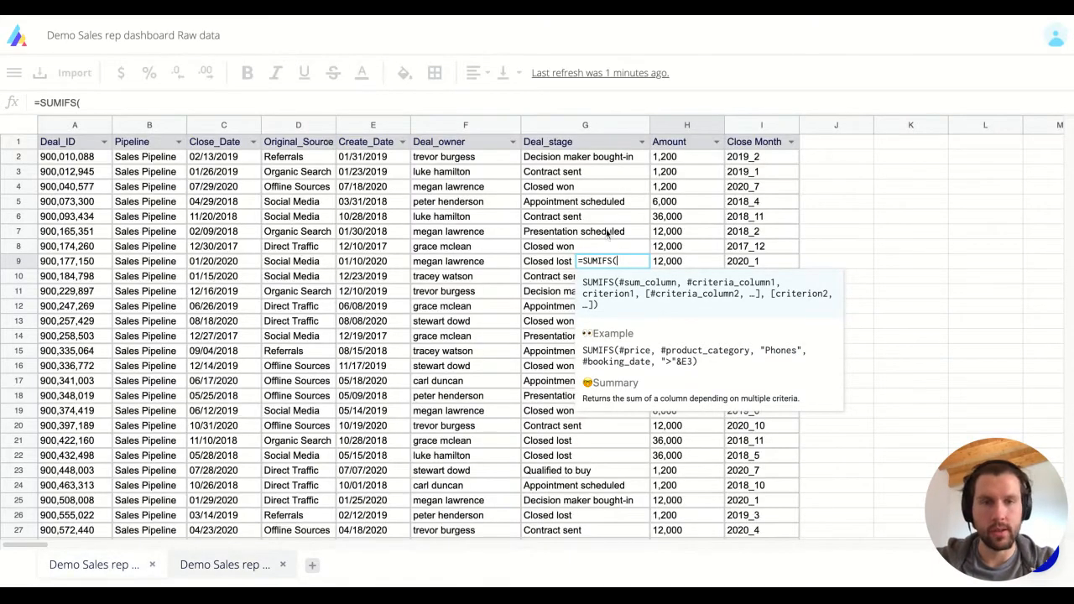
click(687, 167)
Add a Deal_owner criterion matched to the rep name in locked $B$3.
text(,)
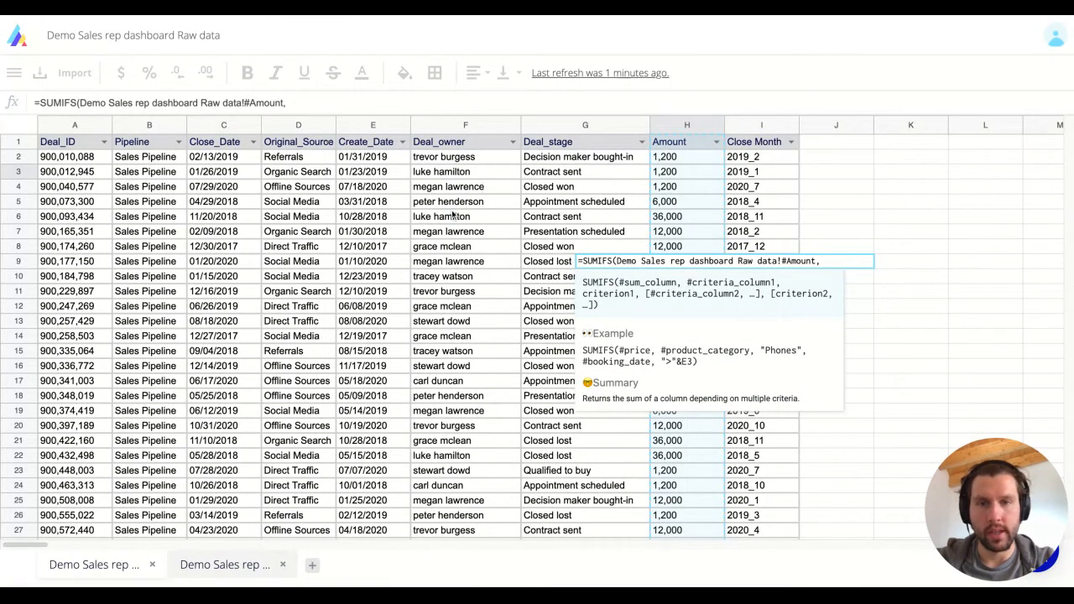
click(461, 136)
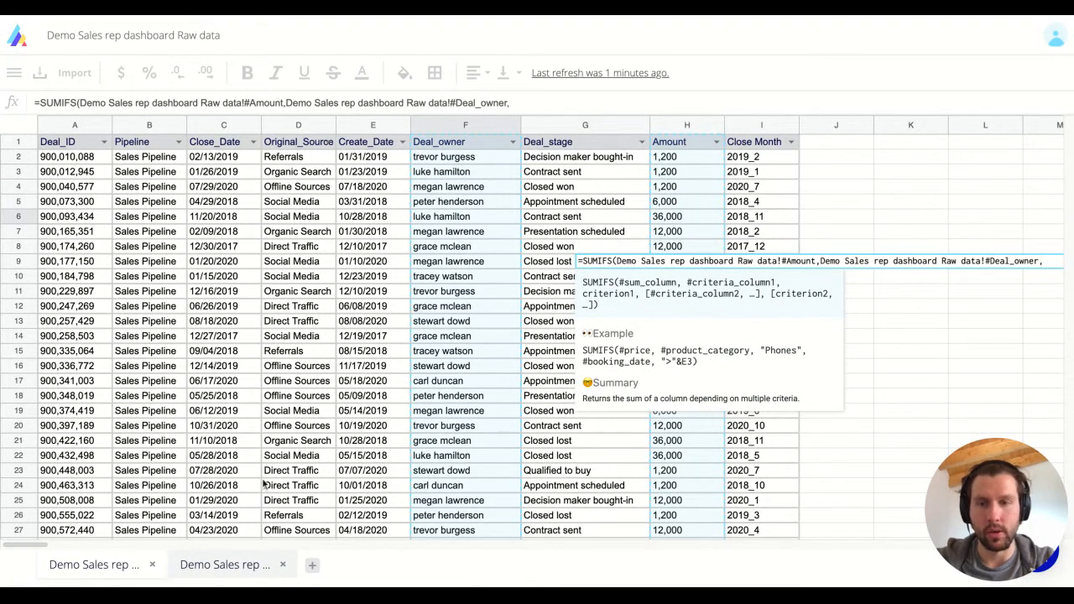
click(225, 565)
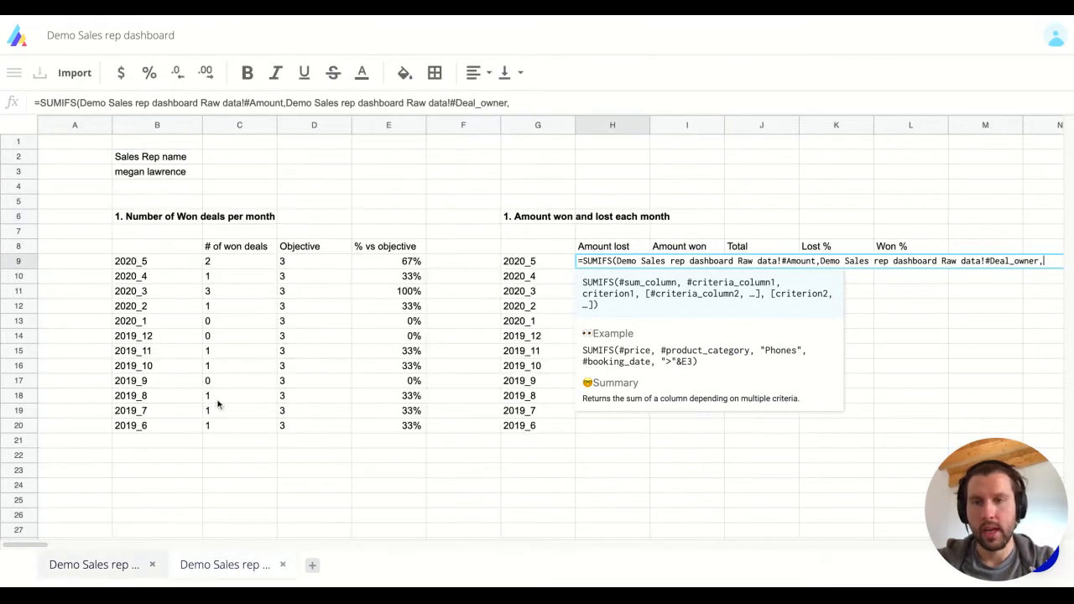
click(172, 173)
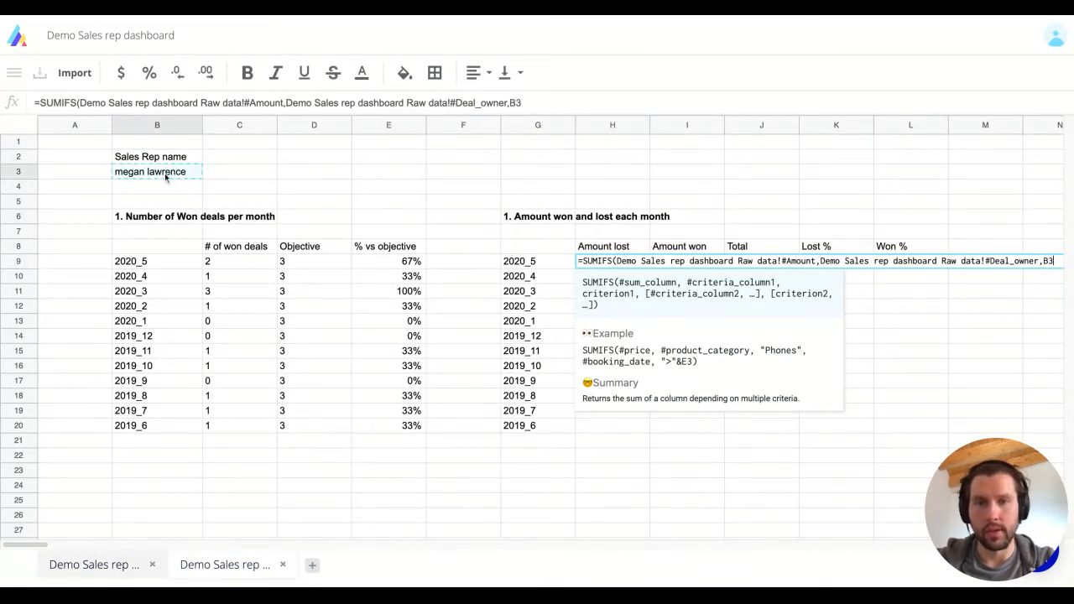
click(511, 103)
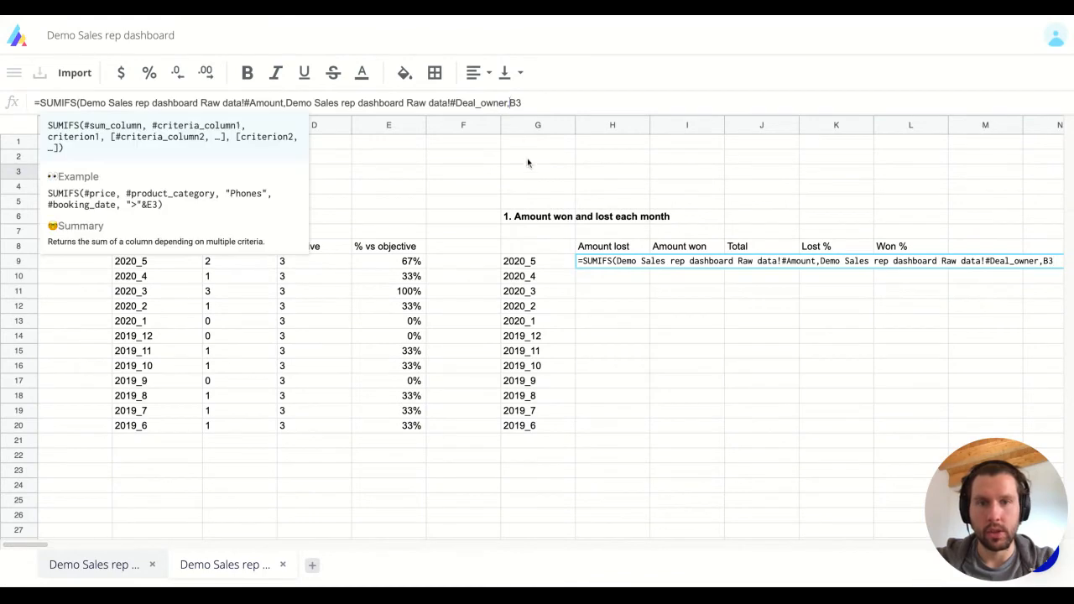
text($)
click(522, 103)
text($3,)
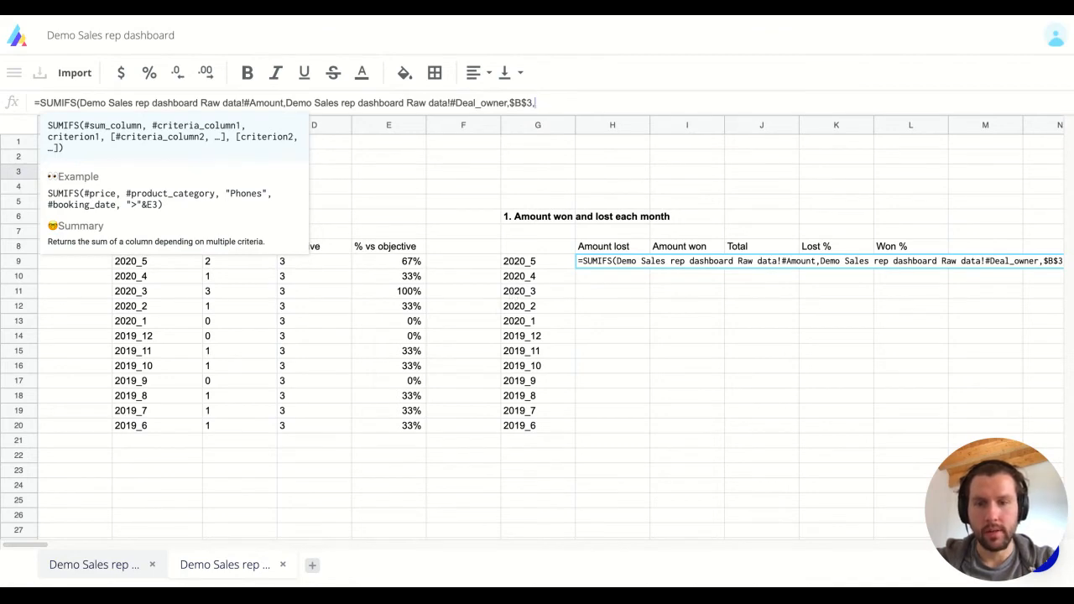
Add Deal_stage = "Closed won" and Close Month = G9 criteria, completing the H9 formula.
click(111, 569)
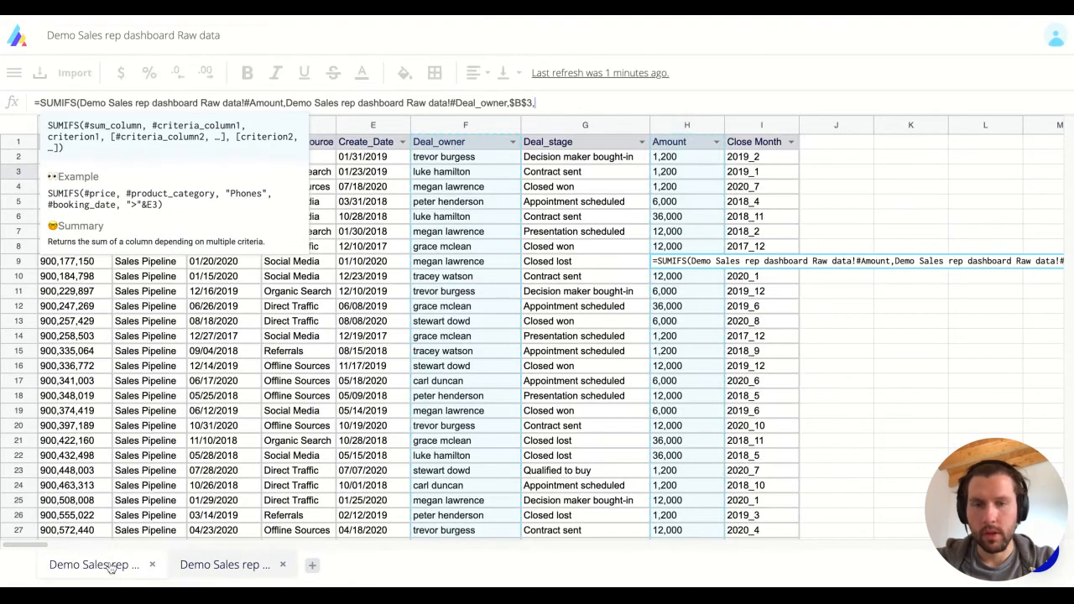
click(577, 163)
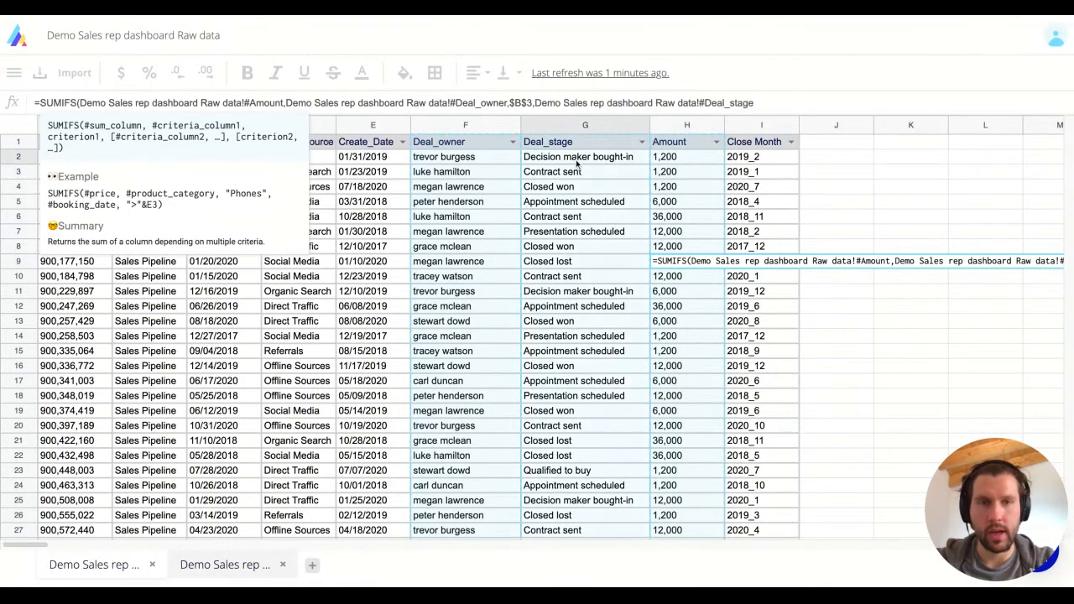
text(,)
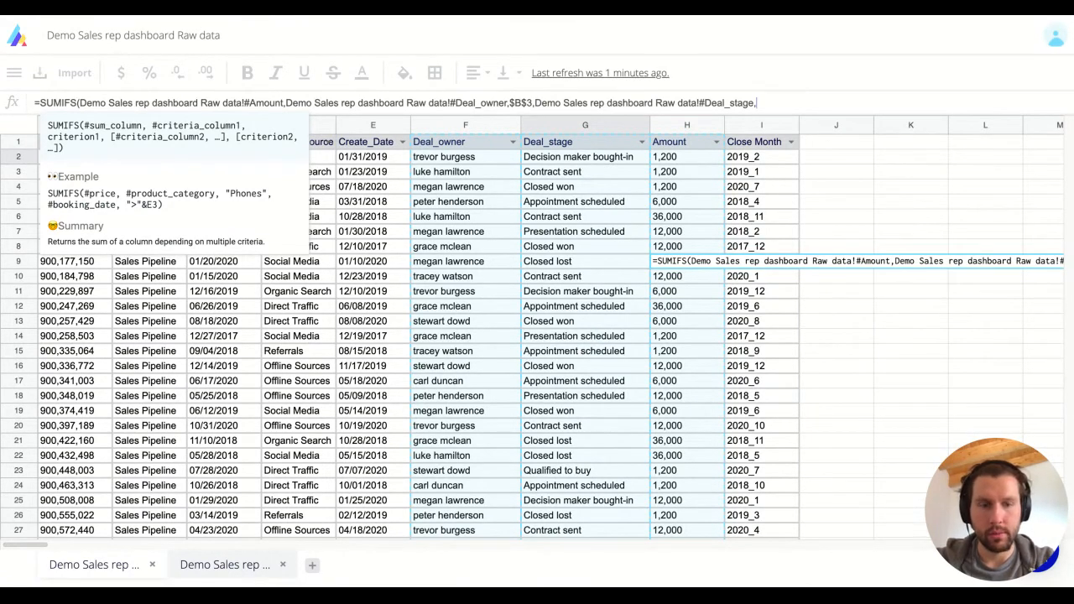
text("Closed )
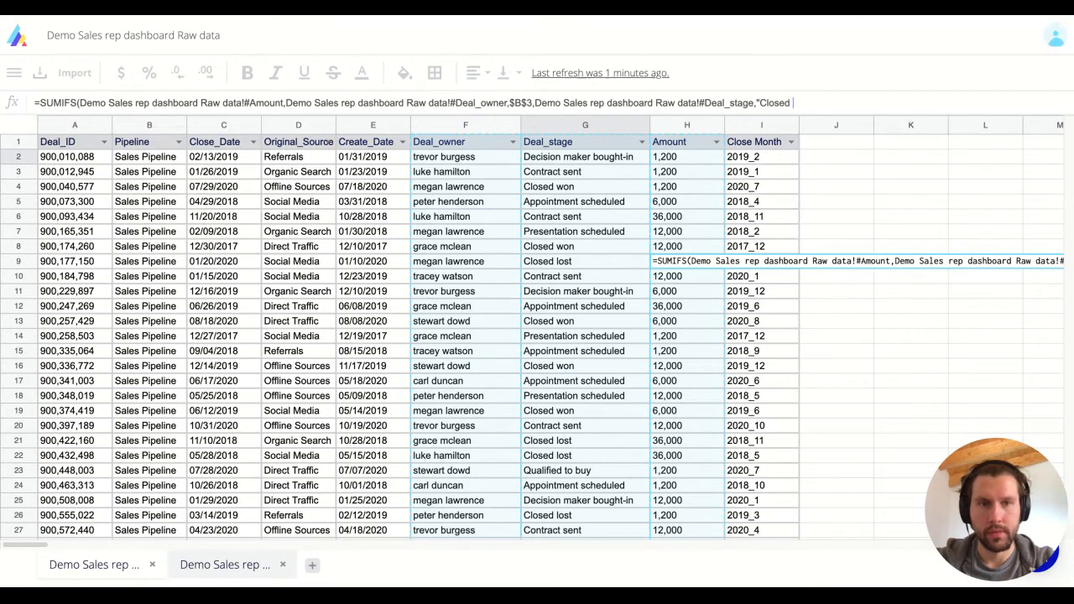
text(won",)
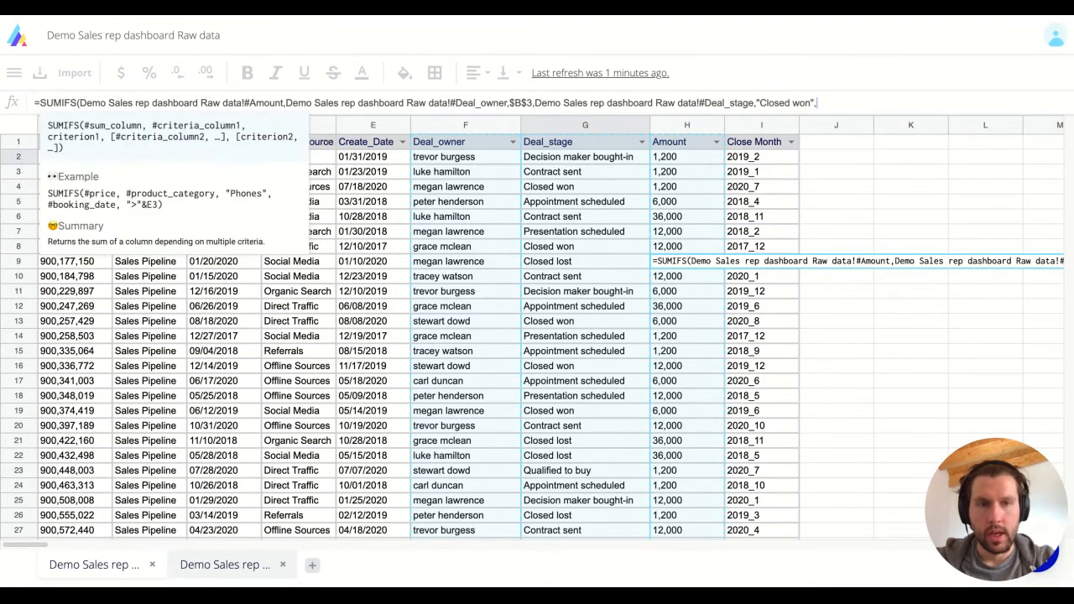
click(212, 562)
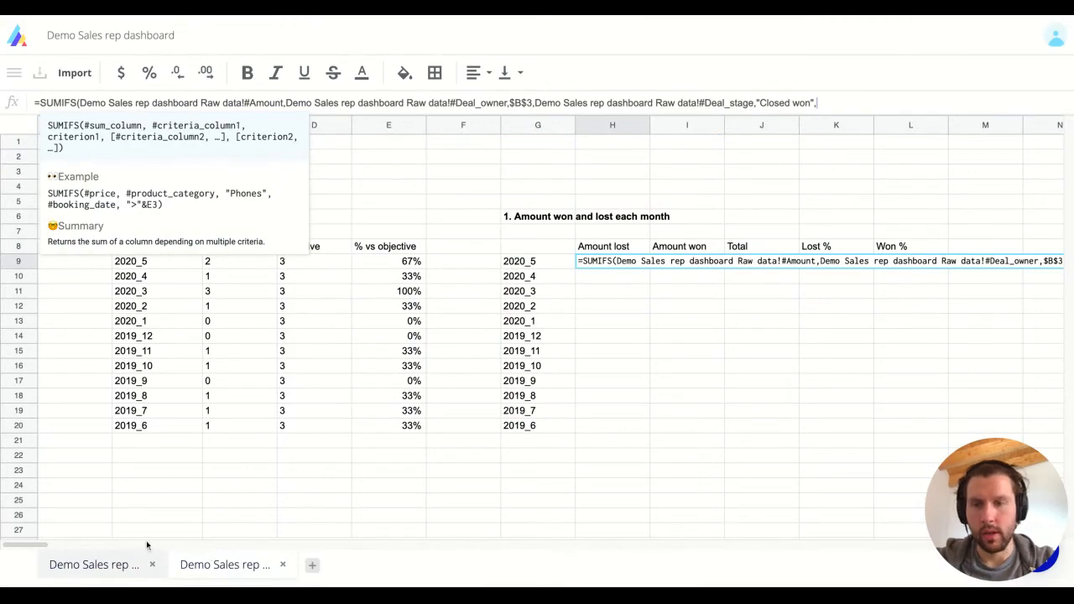
click(120, 565)
click(749, 164)
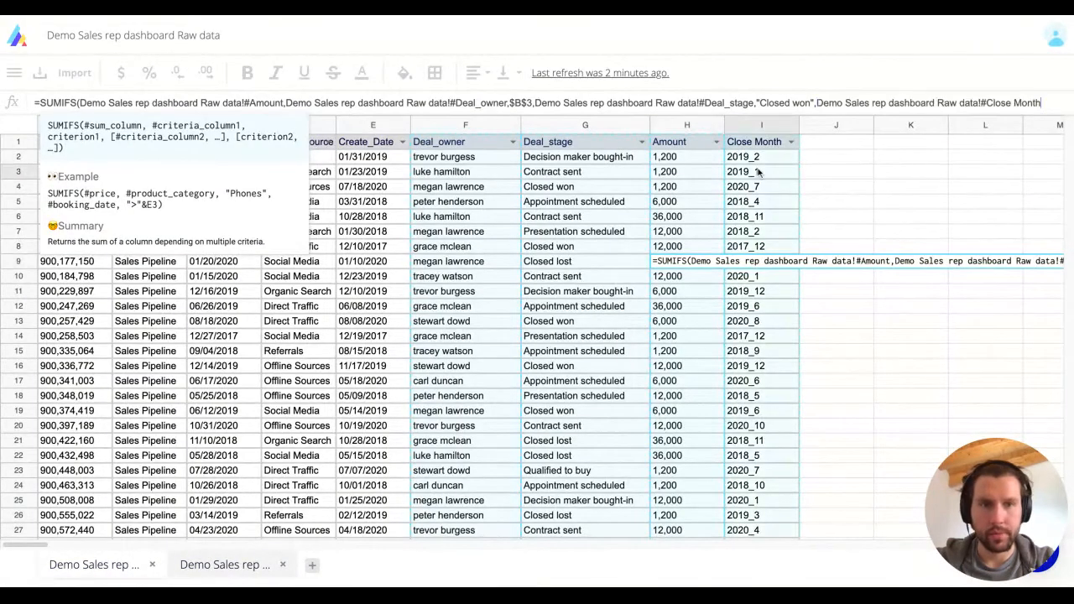
text(,)
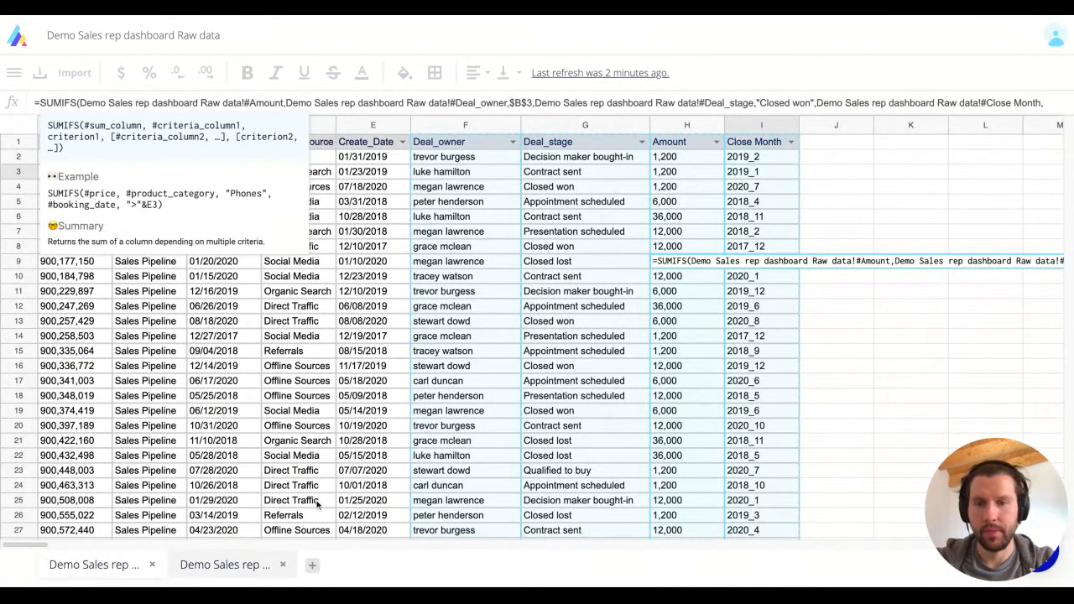
click(225, 565)
click(537, 261)
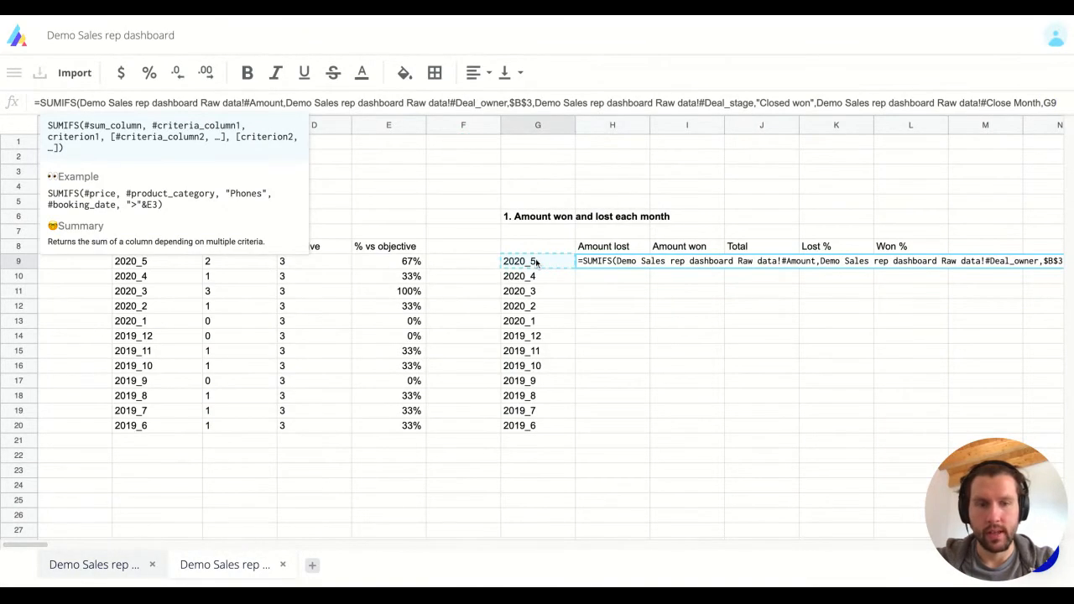
text())
key(Return)
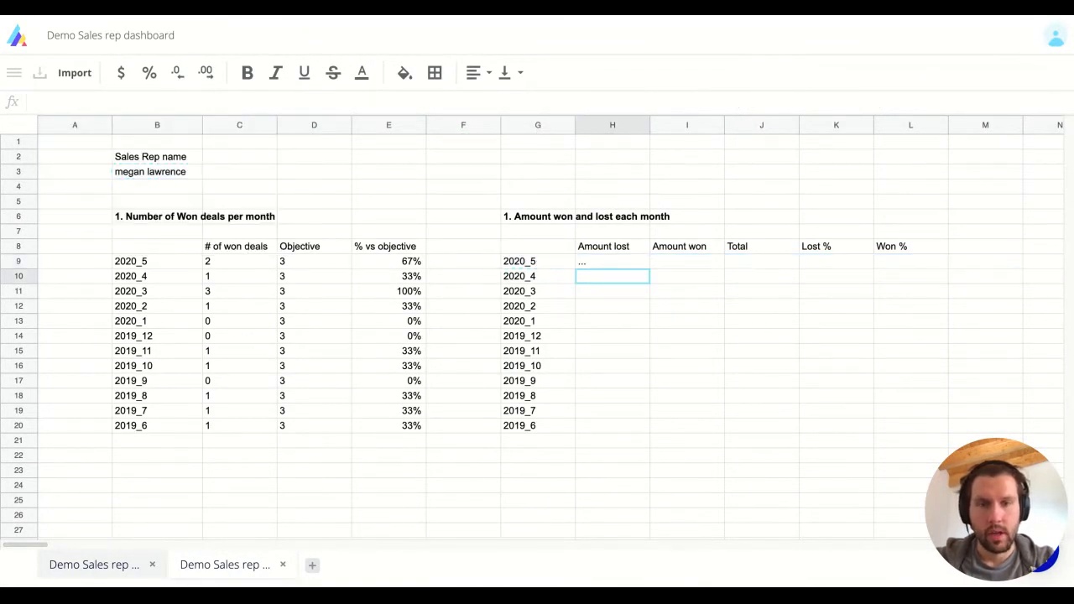
Copy the H9 SUMIFS formula down the Amount lost column to row 20.
key(Up)
key(Left)
key(ctrl+Down)
key(Right)
key(ctrl+shift+Up)
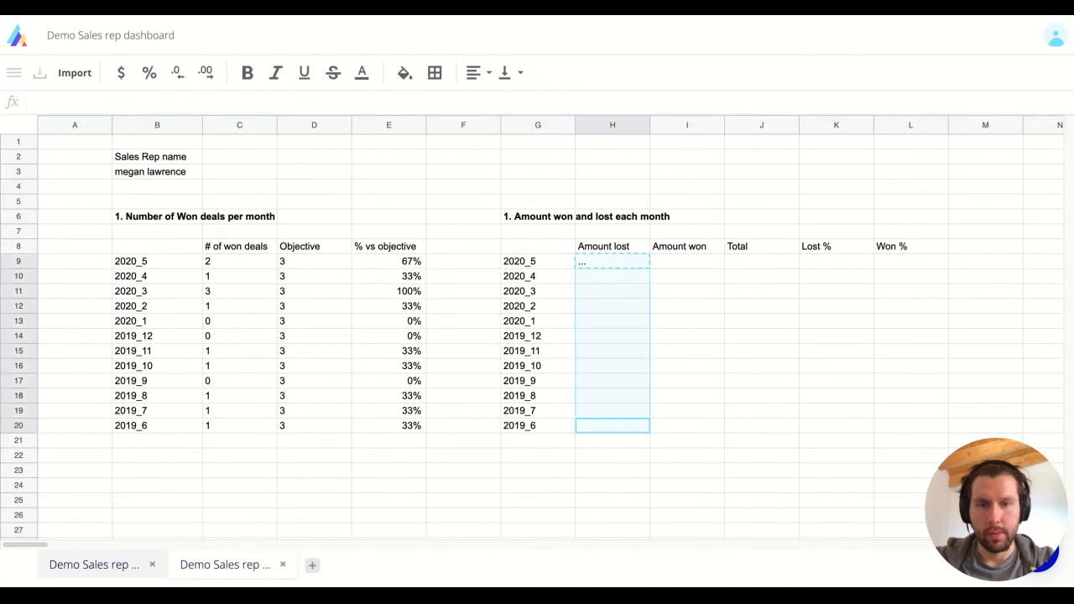
key(ctrl+v)
Change H9's deal-stage criterion from "Closed won" to "Closed lost".
key(Left)
key(Left)
key(Left)
key(Up)
key(Left)
key(Left)
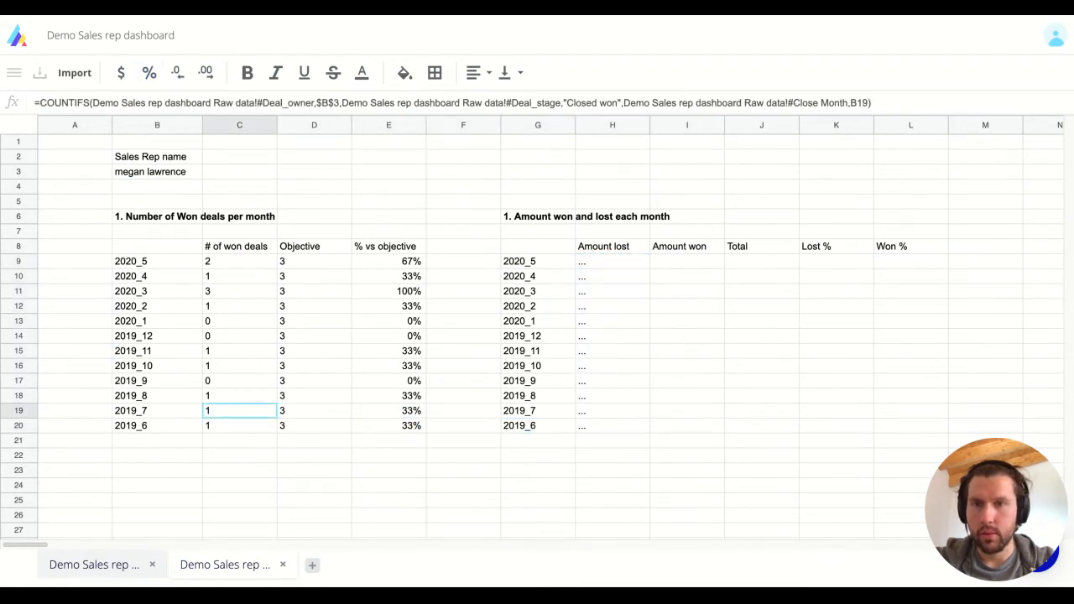
key(ctrl+Up)
key(Down)
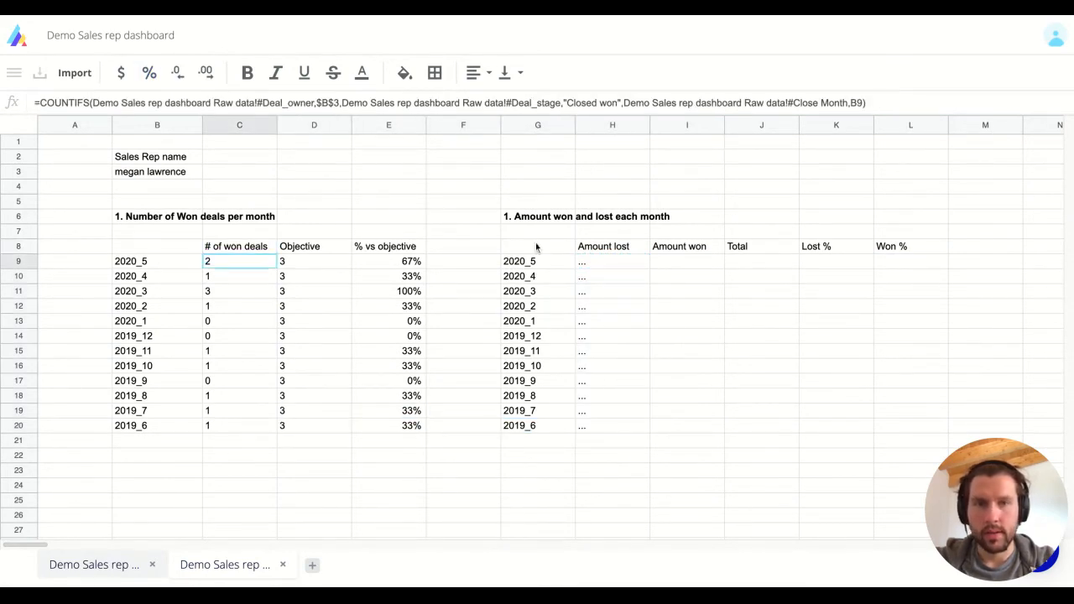
click(603, 104)
double_click(603, 102)
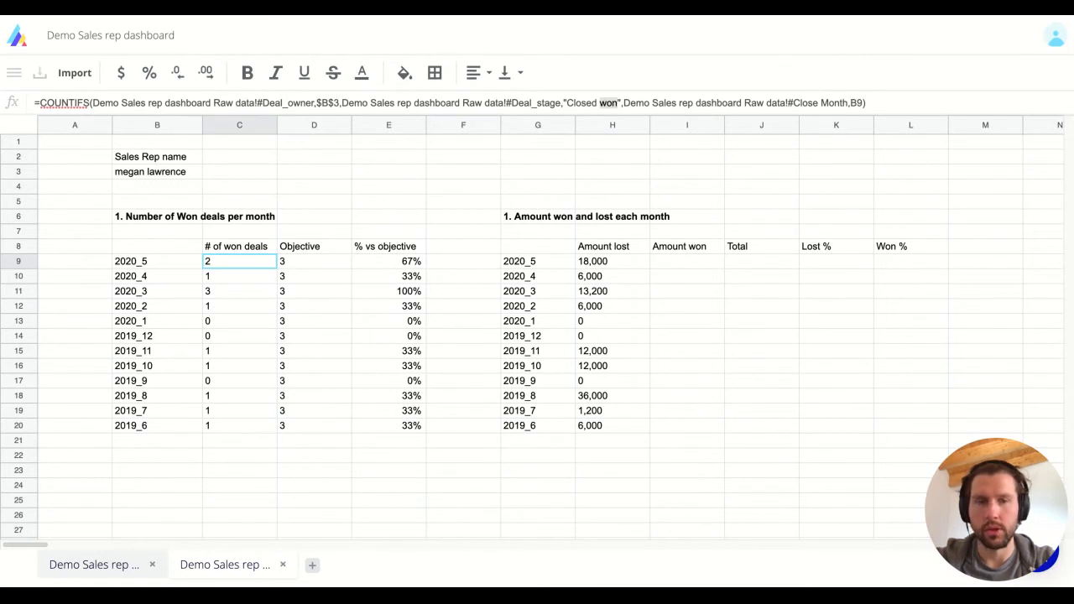
click(352, 263)
key(Right)
key(Right)
key(Right)
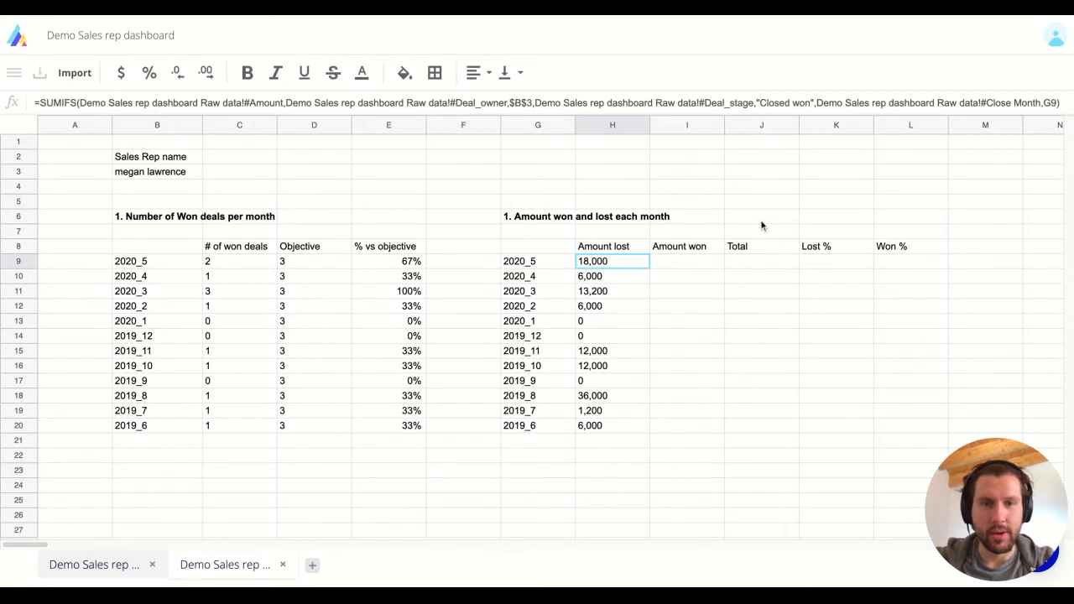
text(lost)
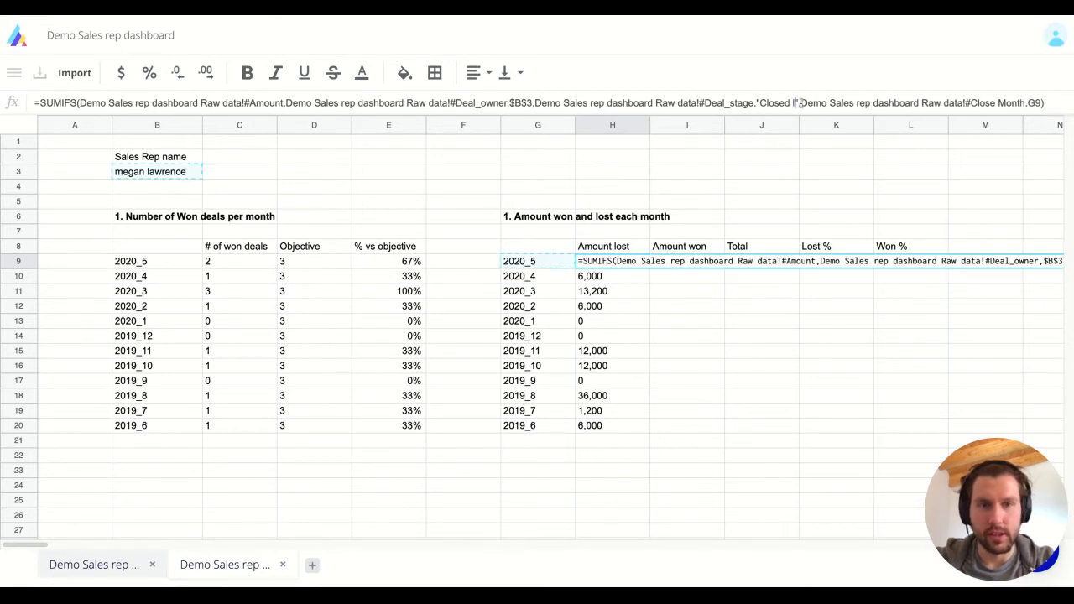
key(Return)
Fill the closed-lost formula down H9:H20.
key(Up)
key(ctrl+shift+Down)
key(ctrl+d)
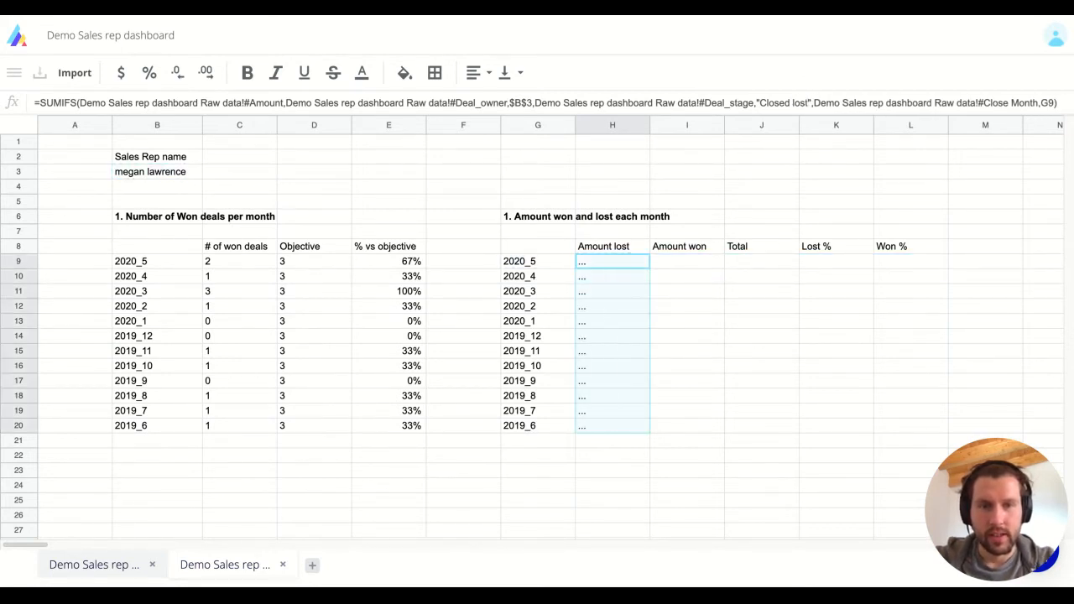
key(Right)
key(Left)
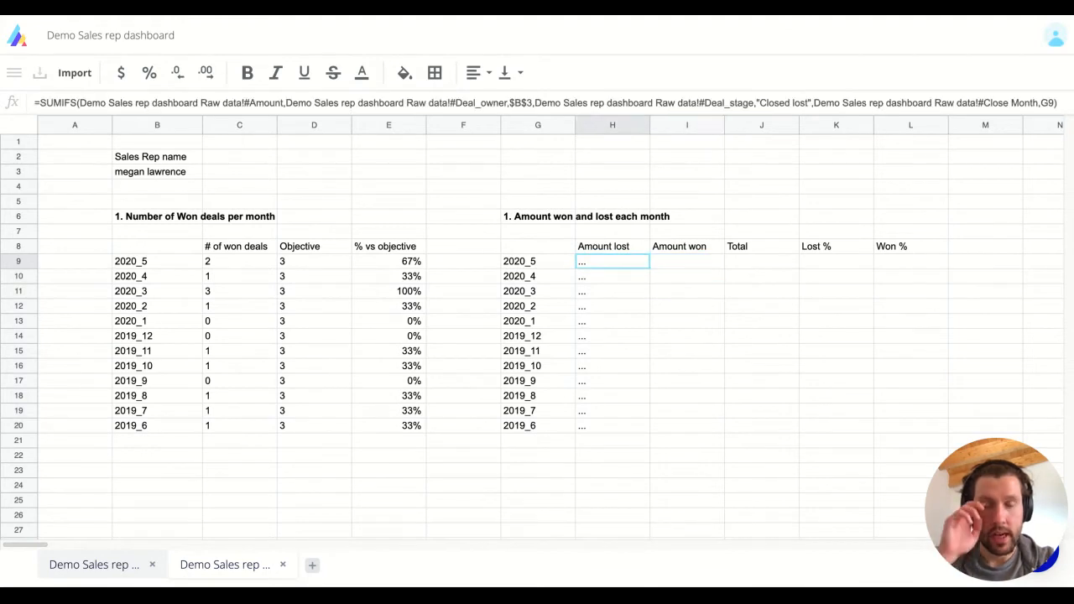
key(Right)
key(Left)
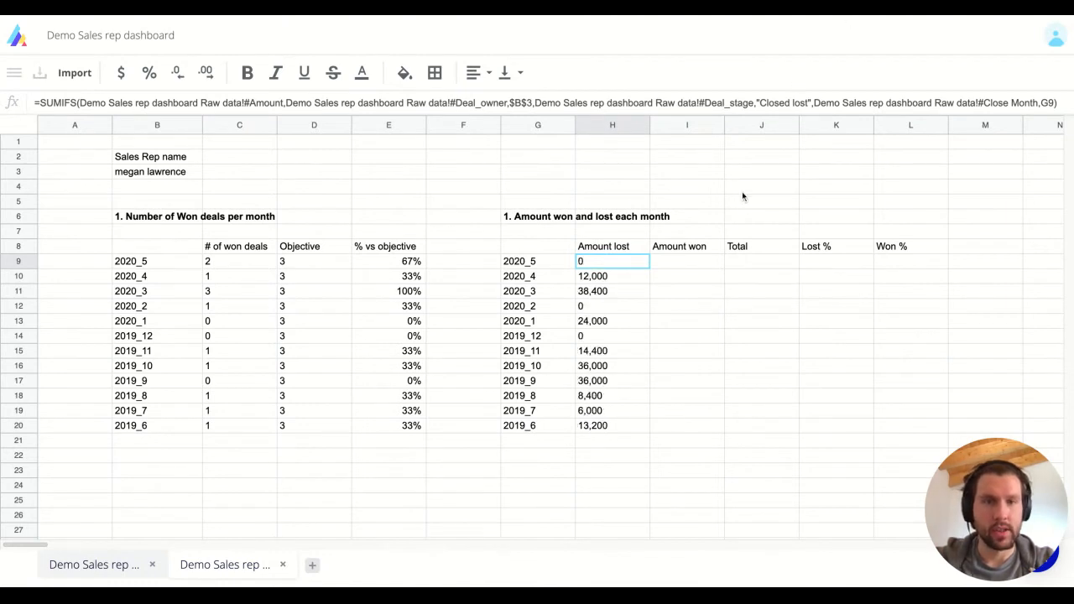
Copy the H9 SUMIFS formula for reuse in I9.
key(Return)
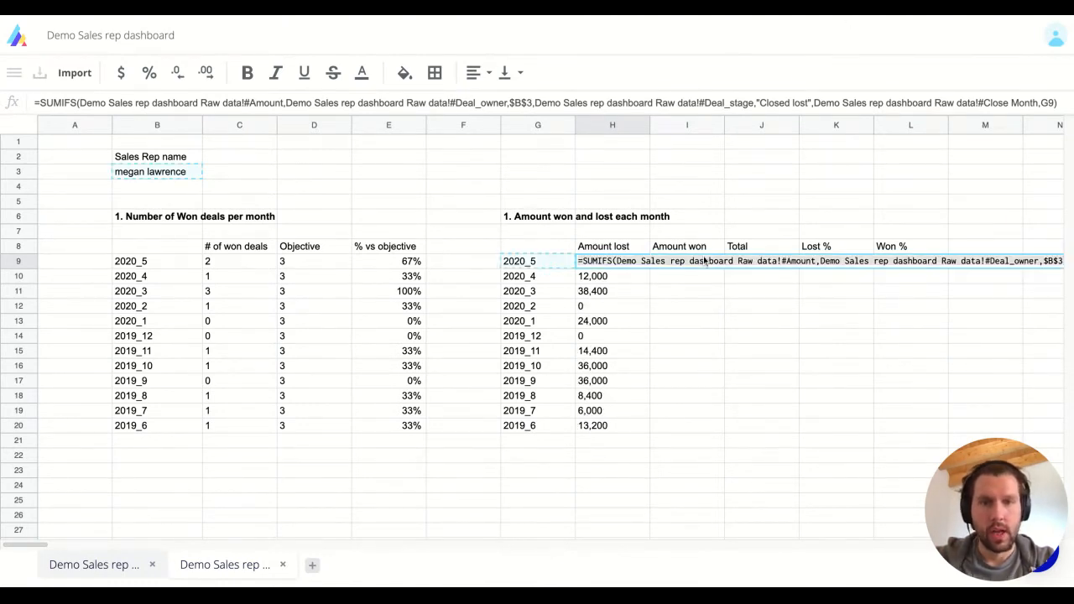
key(Escape)
key(Right)
key(Return)
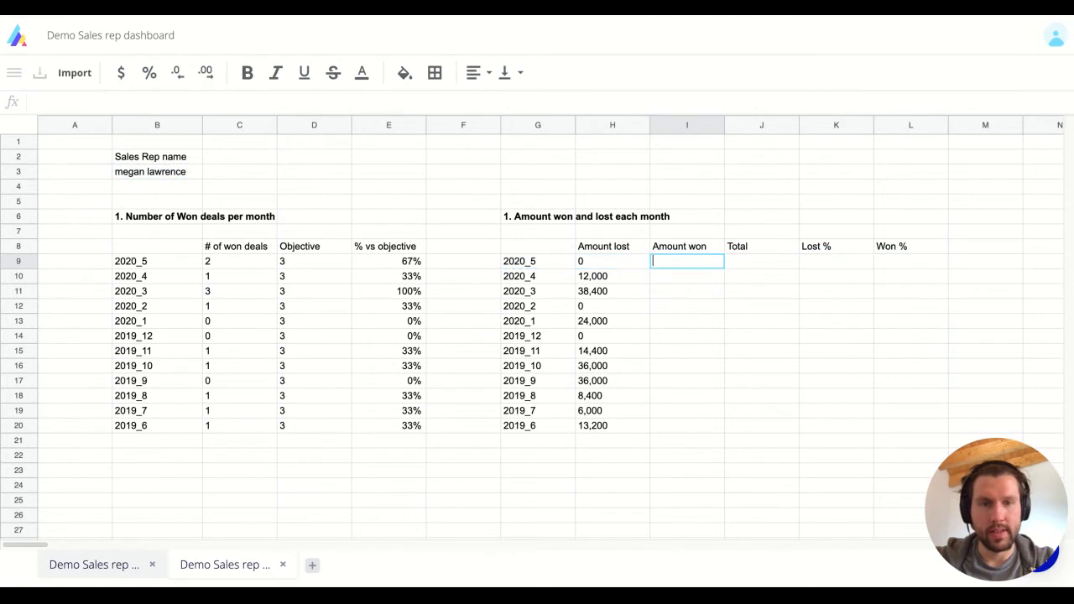
Paste the formula into I9 and switch its criterion to "Closed won".
text(=SUMIFS(Demo Sales rep dashboard Raw data!#Amount,Demo Sales rep dashboard Raw data!#Deal_owner,$B$3,Demo Sales rep dashboard Raw data!#Deal_stage,"Closed lost",Demo Sales rep dashboard Raw data!#Close Month,G9))
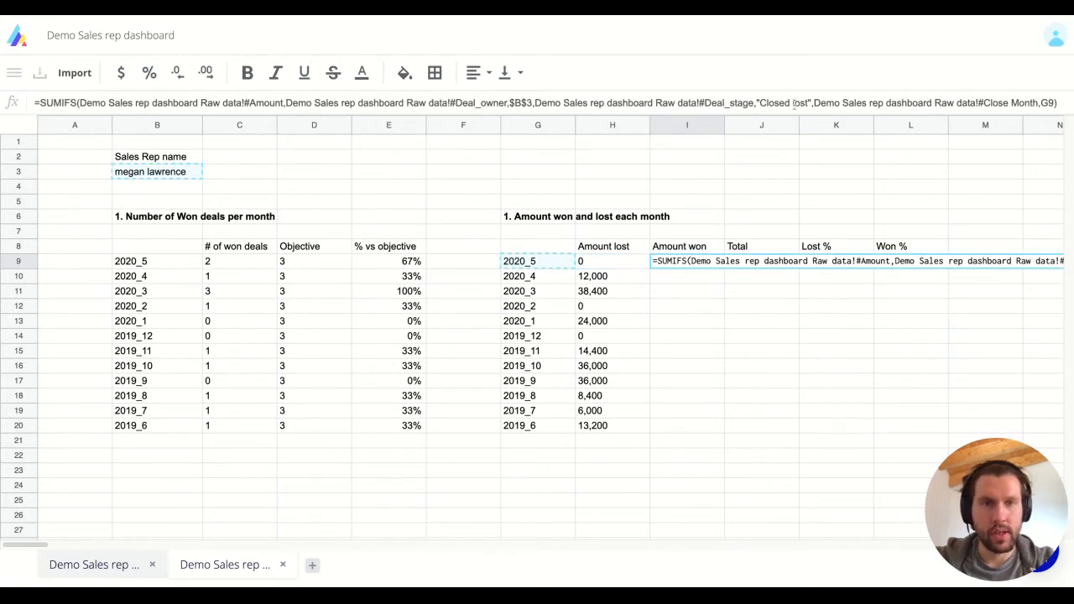
double_click(800, 102)
text(won)
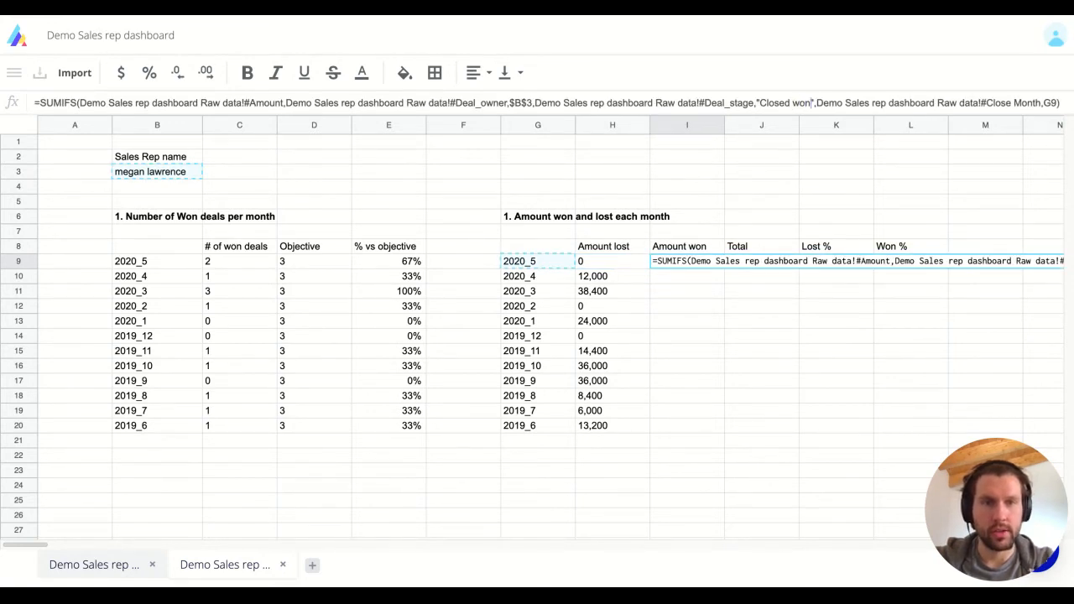
key(Return)
Fill the closed-won formula down I9:I20.
key(Up)
key(super+c)
key(Left)
key(super+Down)
key(Right)
key(super+shift+Up)
key(super+v)
Enter =I9+H9 in J9 to total won and lost amounts.
key(Right)
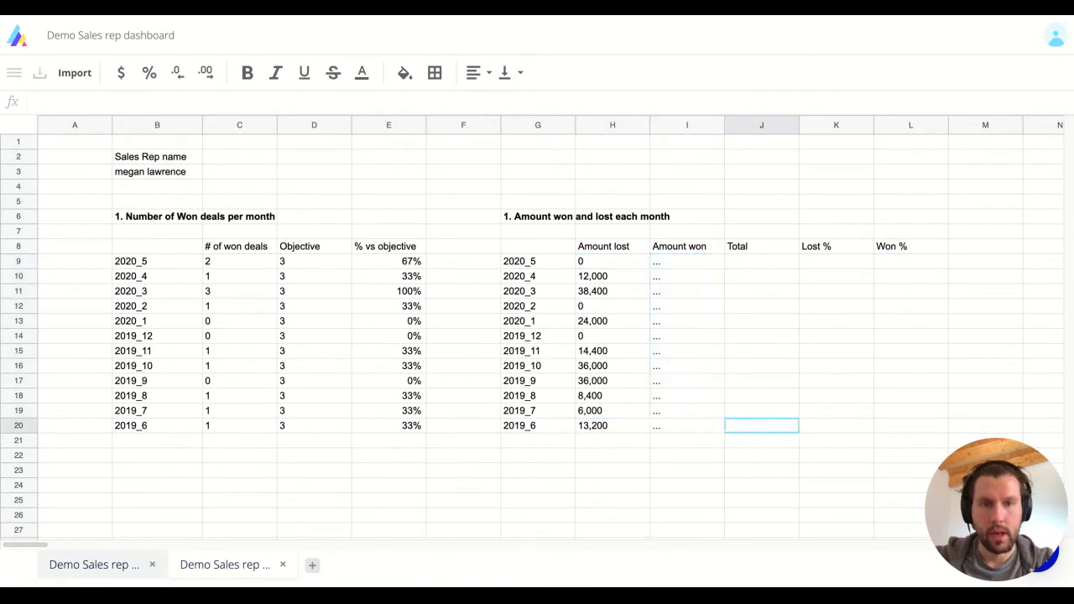
key(super+Up)
key(Down)
text(=)
key(Left)
text(+)
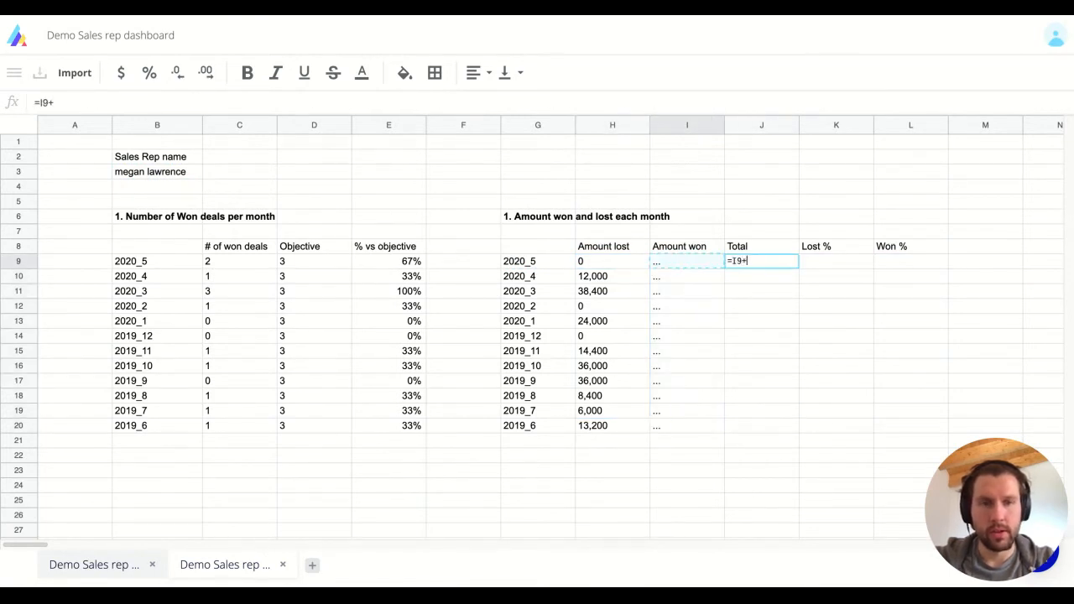
key(Left)
key(Left)
key(Return)
Copy the total formula down J9:J20.
key(Up)
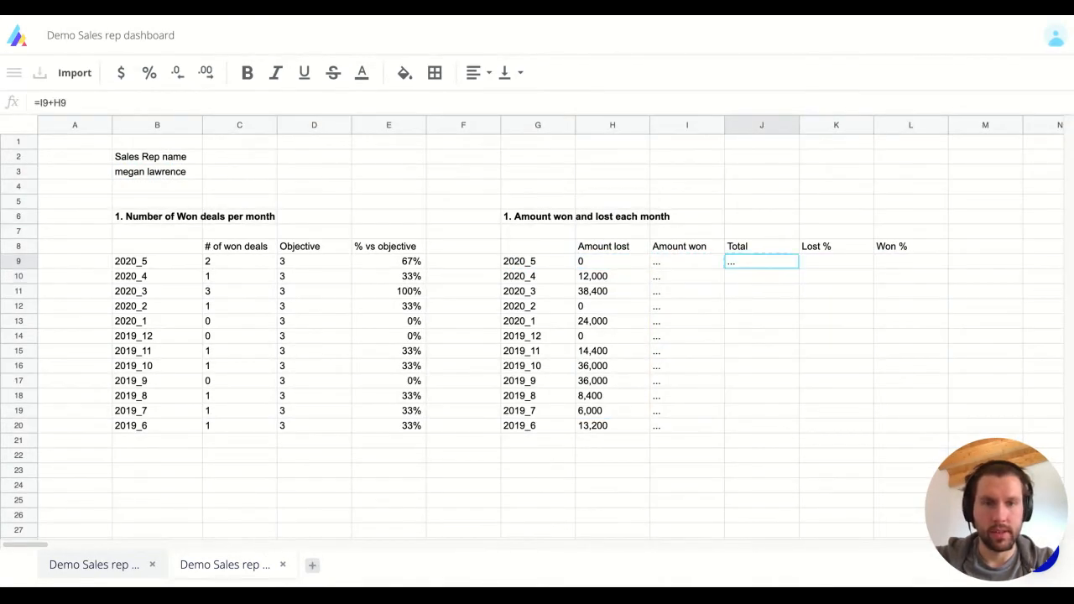
key(super+c)
key(Left)
key(super+Down)
key(Right)
key(super+shift+Up)
key(super+v)
key(Right)
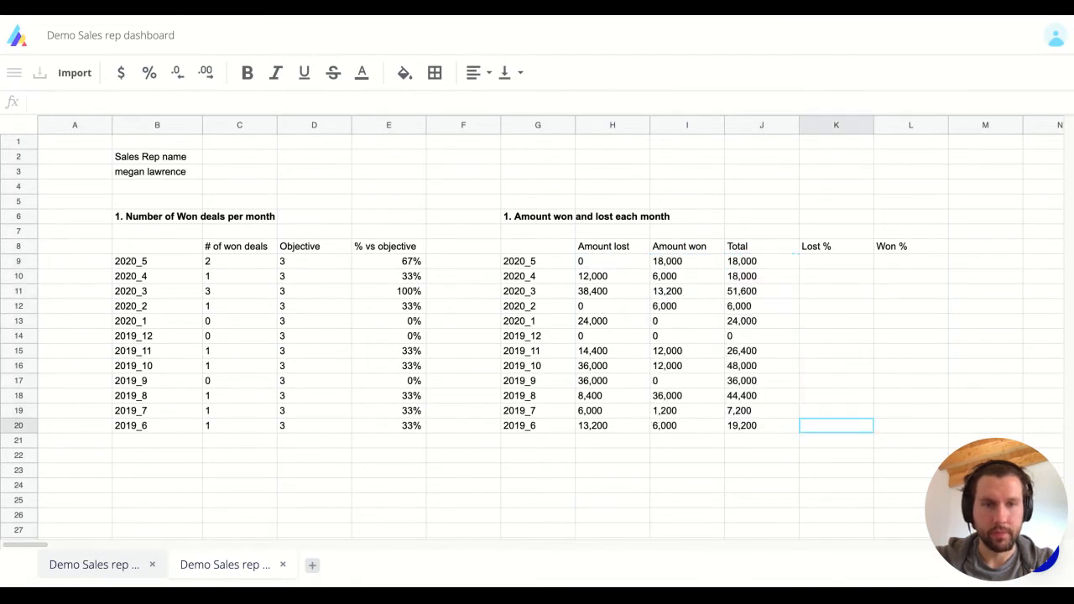
key(Up)
key(Up)
key(super+Up)
Enter =H9/J9 in K9 as the Lost % formula, which returns #ERROR.
key(Down)
text(=)
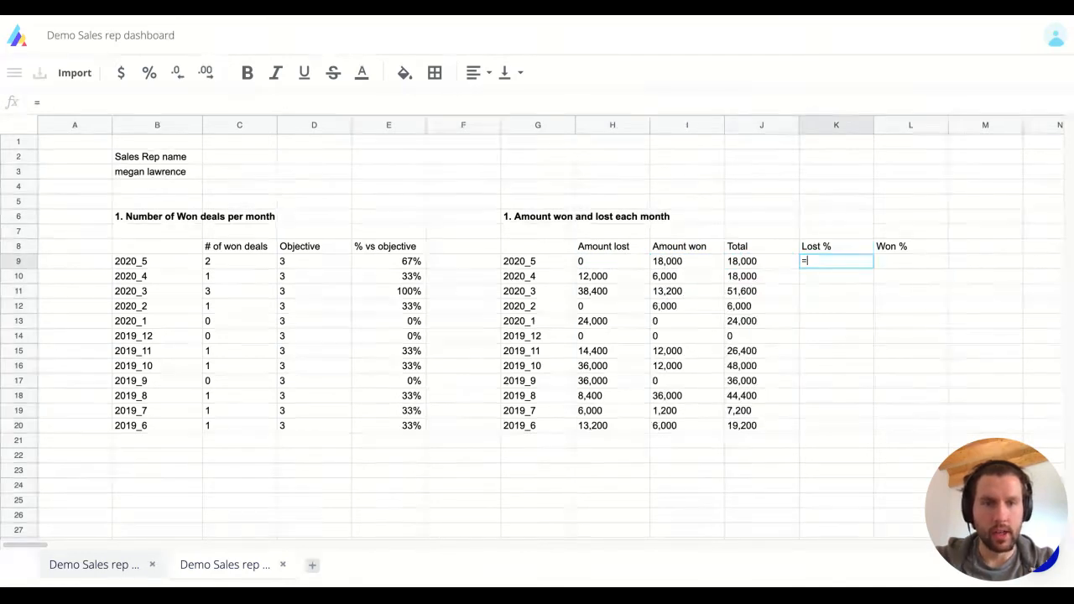
key(Left)
key(Left)
key(Left)
text(/)
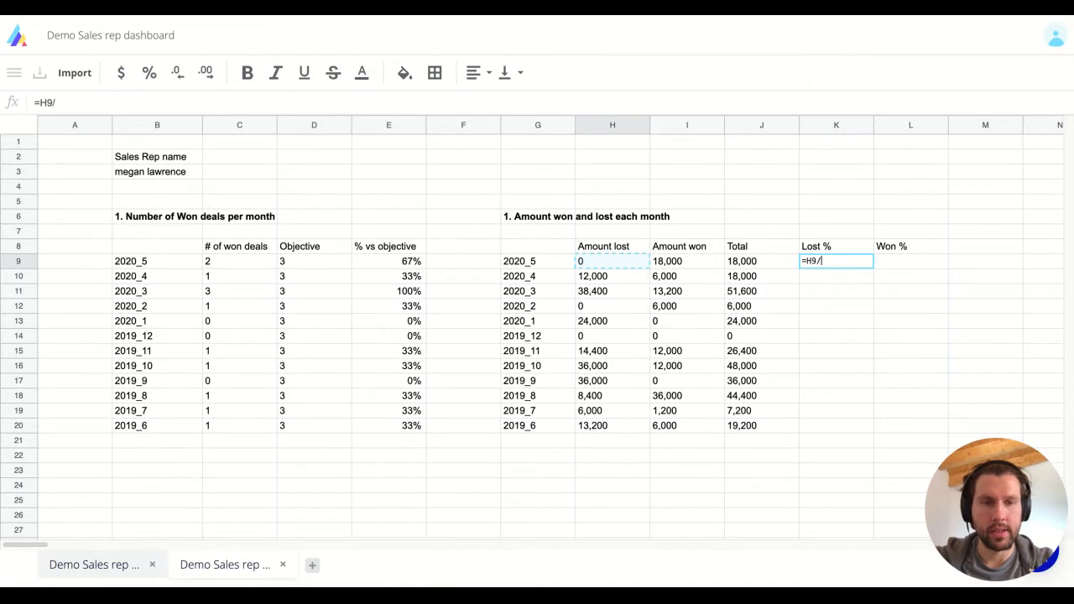
key(Right)
key(Right)
key(Return)
key(Up)
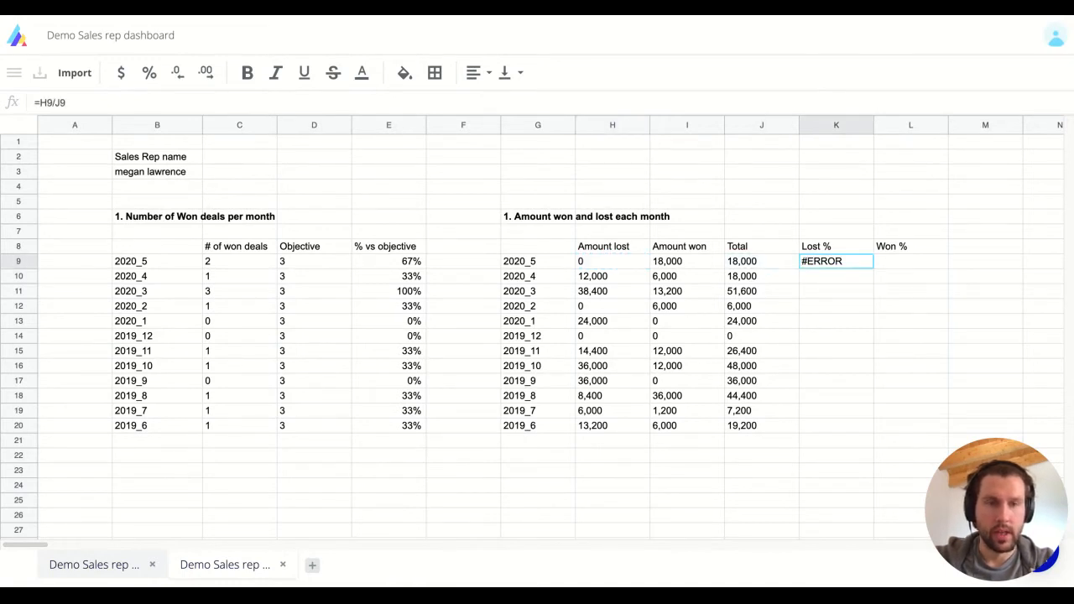
key(Return)
key(Escape)
Check the J9 and I9 references and paste the Lost % formula into K10.
key(Left)
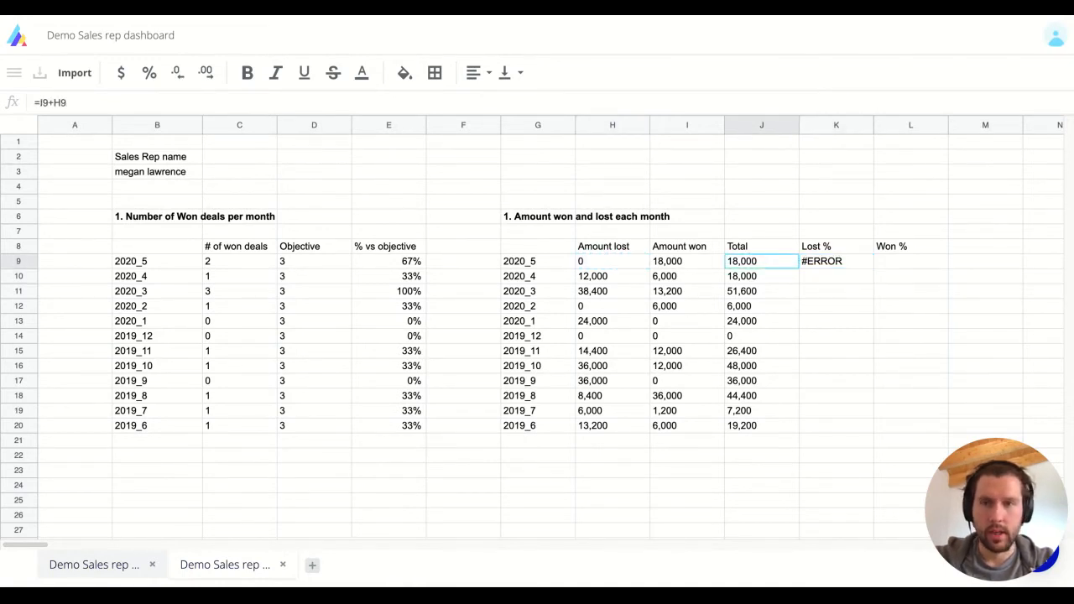
key(Left)
key(Right)
key(Right)
key(Return)
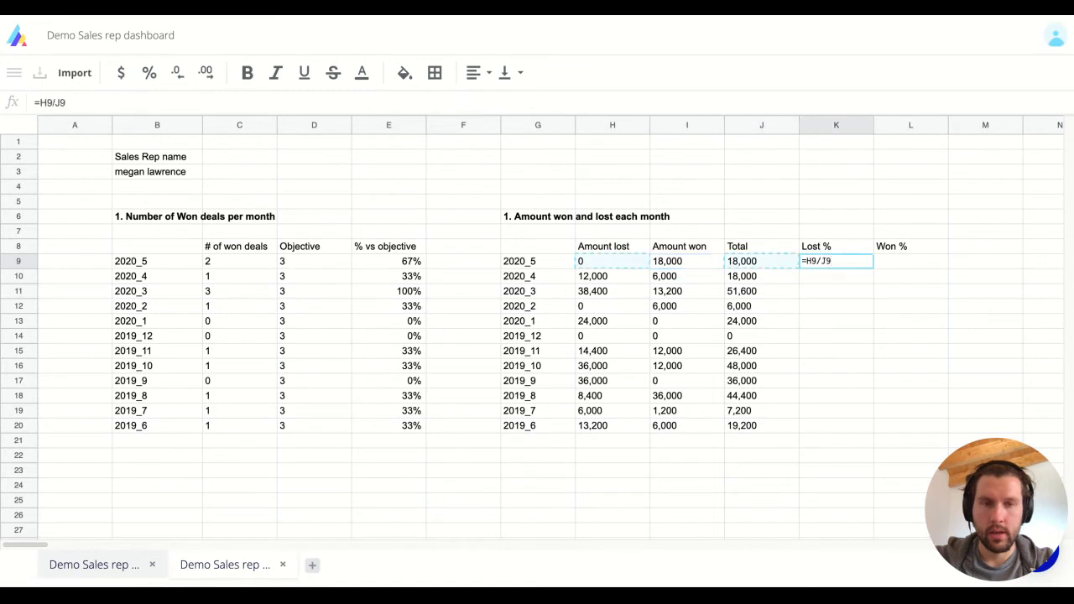
key(Escape)
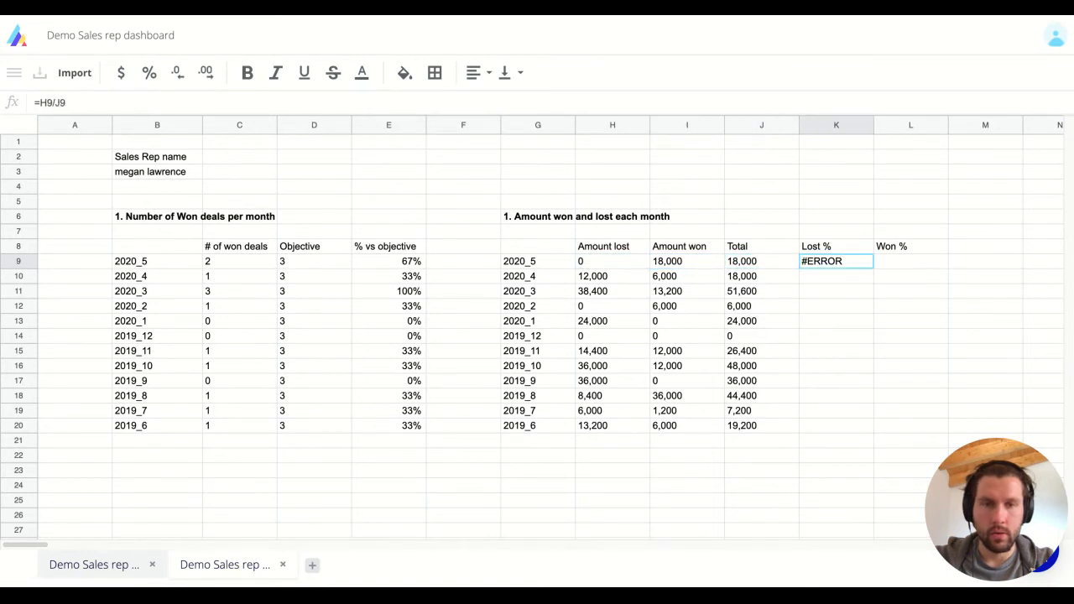
key(Down)
key(ctrl+v)
key(Return)
key(Escape)
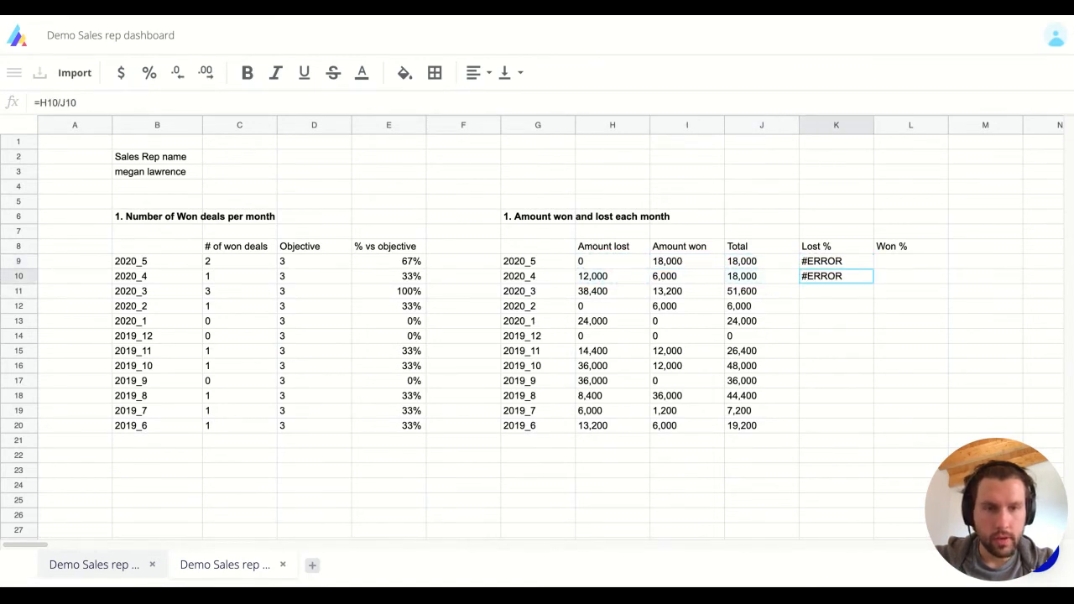
Clear K8:L10, removing the Lost % and Won % headers and error formulas.
key(Up)
key(Up)
key(shift+Right)
key(shift+Down)
key(shift+Down)
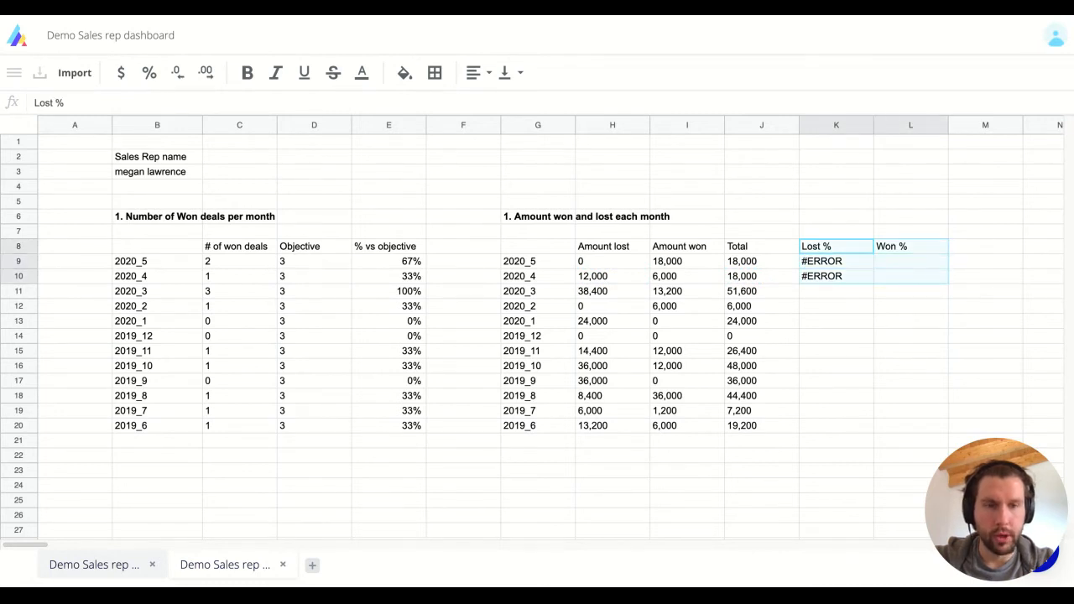
key(Delete)
key(Left)
key(Right)
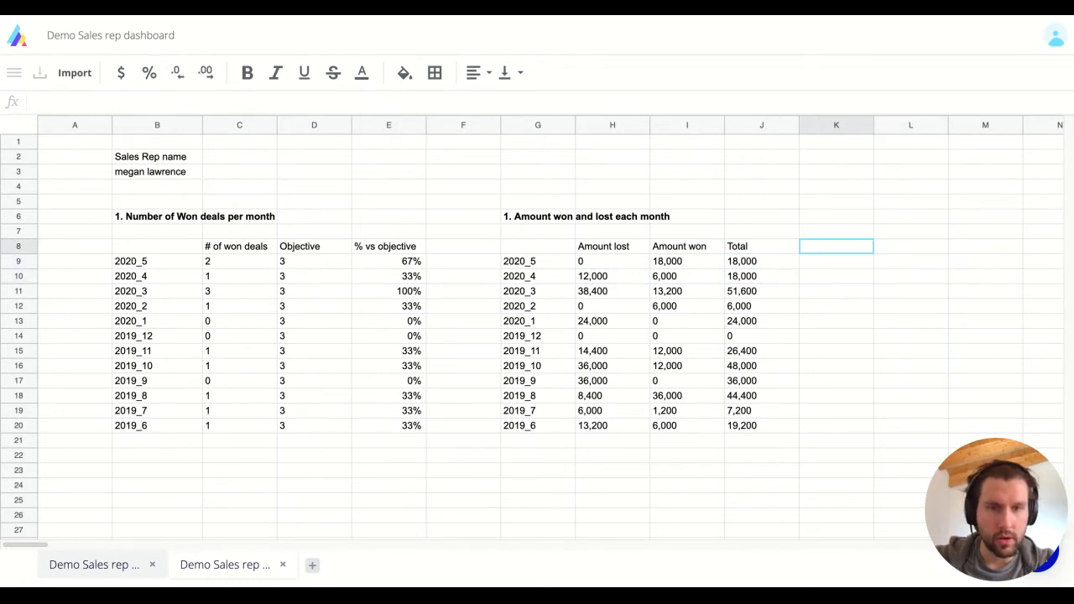
Renumber the amounts section title in G6 to start with "2.".
key(Left)
key(Left)
key(Left)
key(Right)
key(Right)
key(Left)
key(Left)
key(Left)
key(Up)
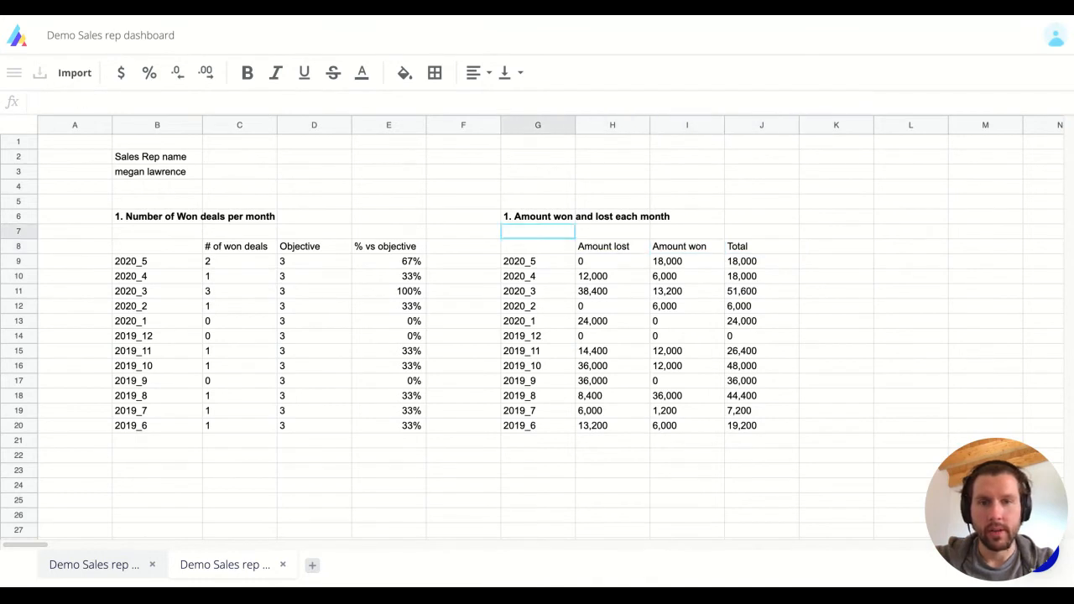
key(Up)
key(Return)
key(Home)
key(Delete)
text(2)
key(Return)
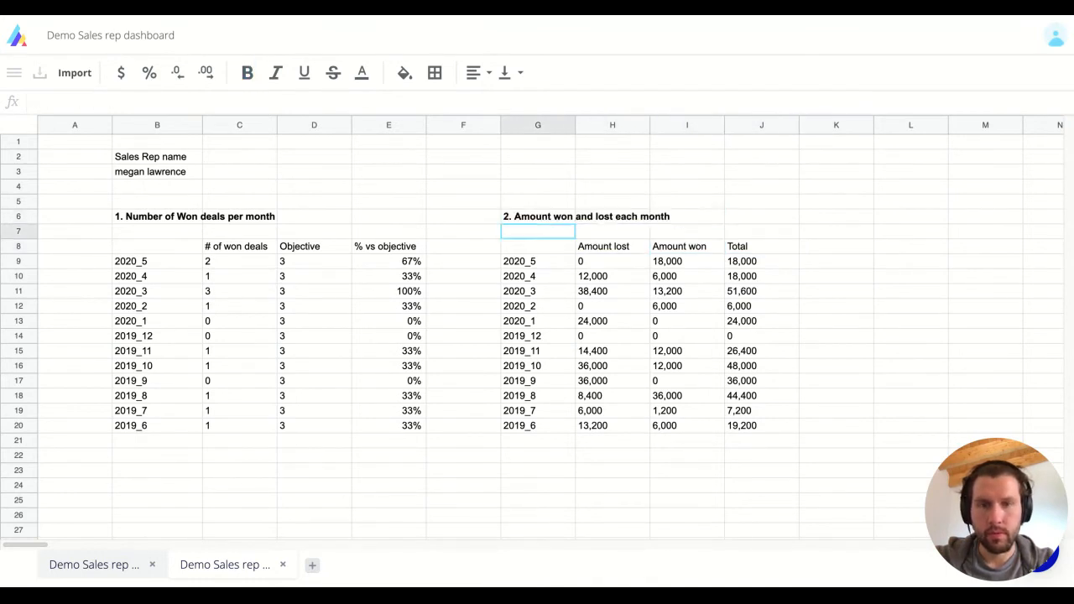
Type the heading "3. # of deals per deal stage" into L6.
key(Up)
key(Right)
key(Right)
key(Right)
key(Right)
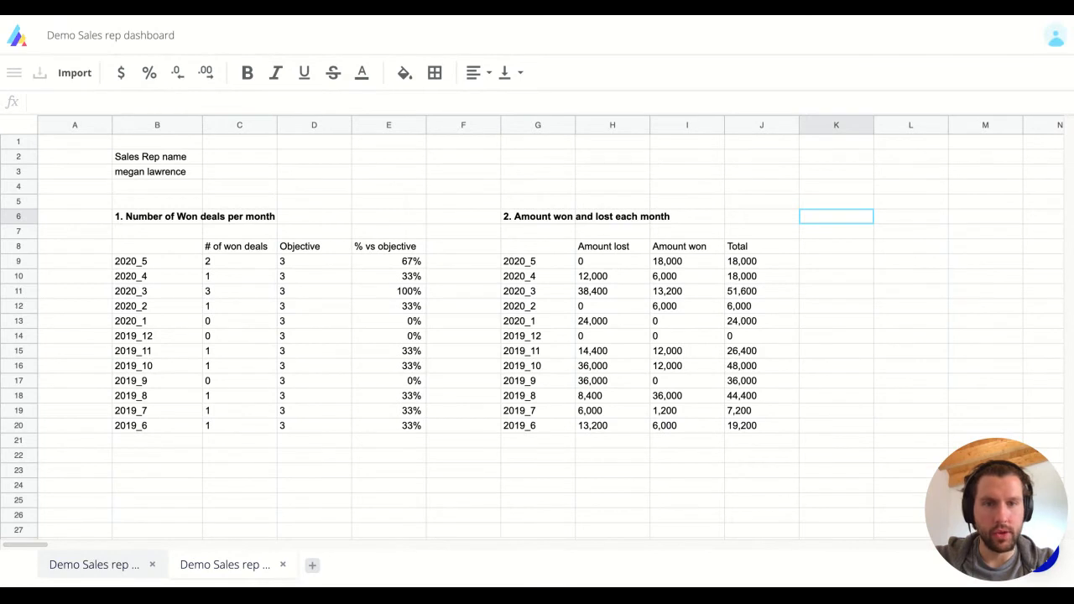
key(Right)
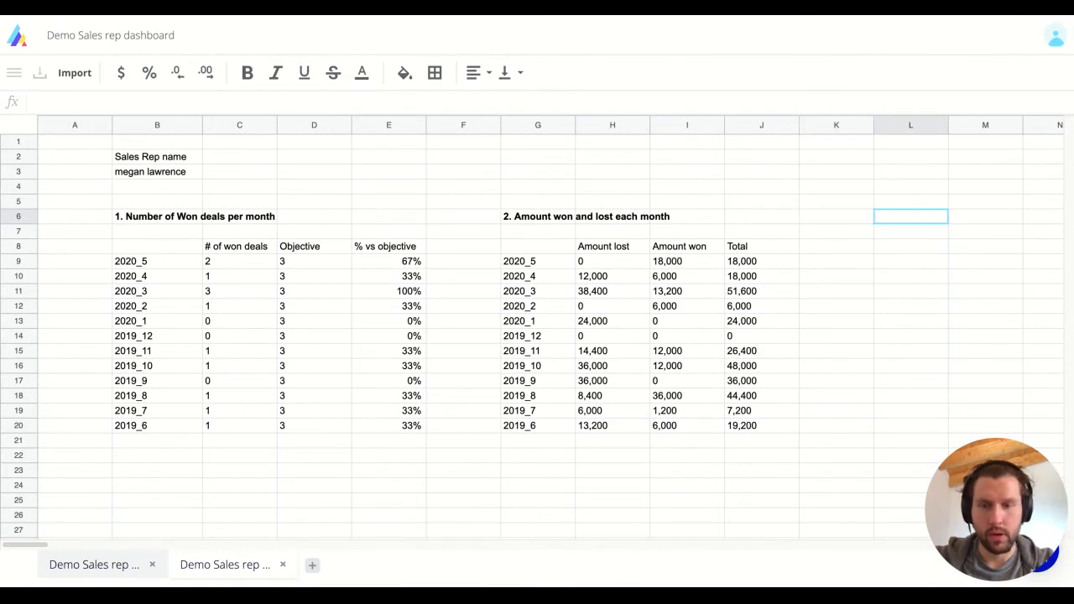
text(3/)
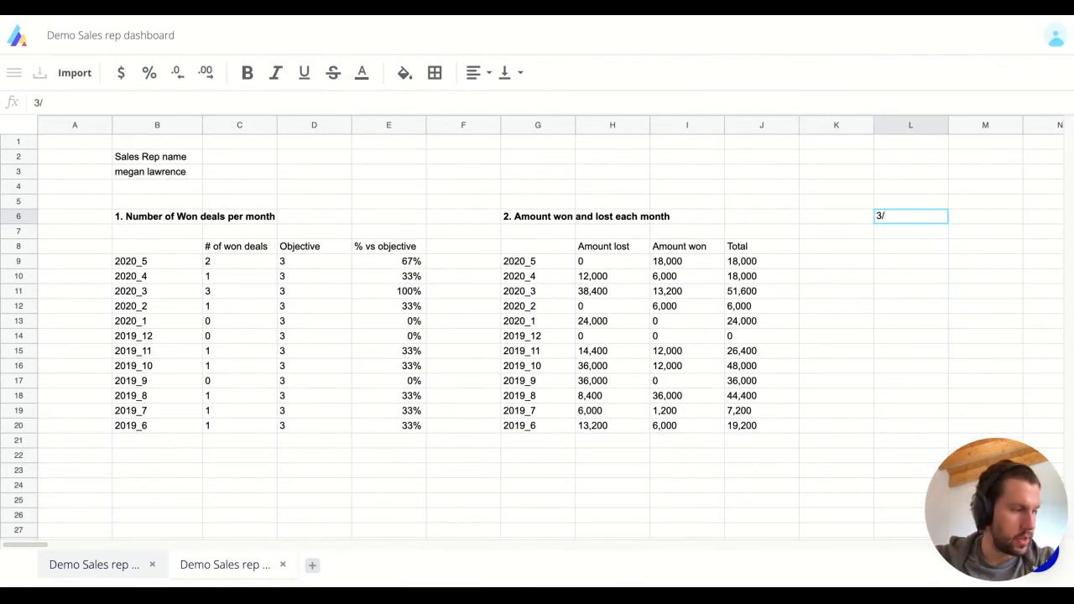
text(.)
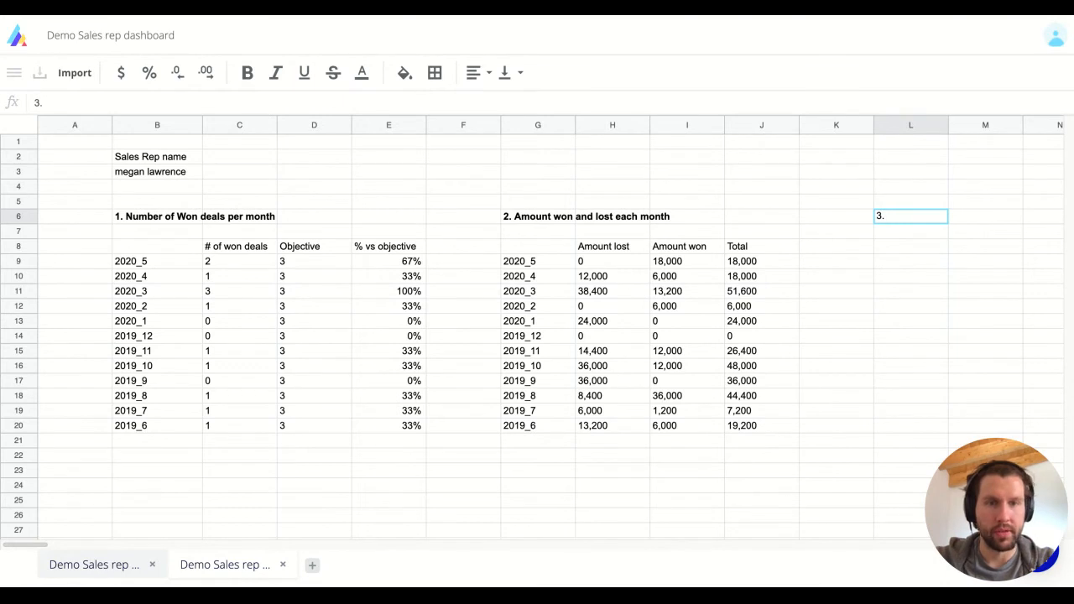
text(# of de)
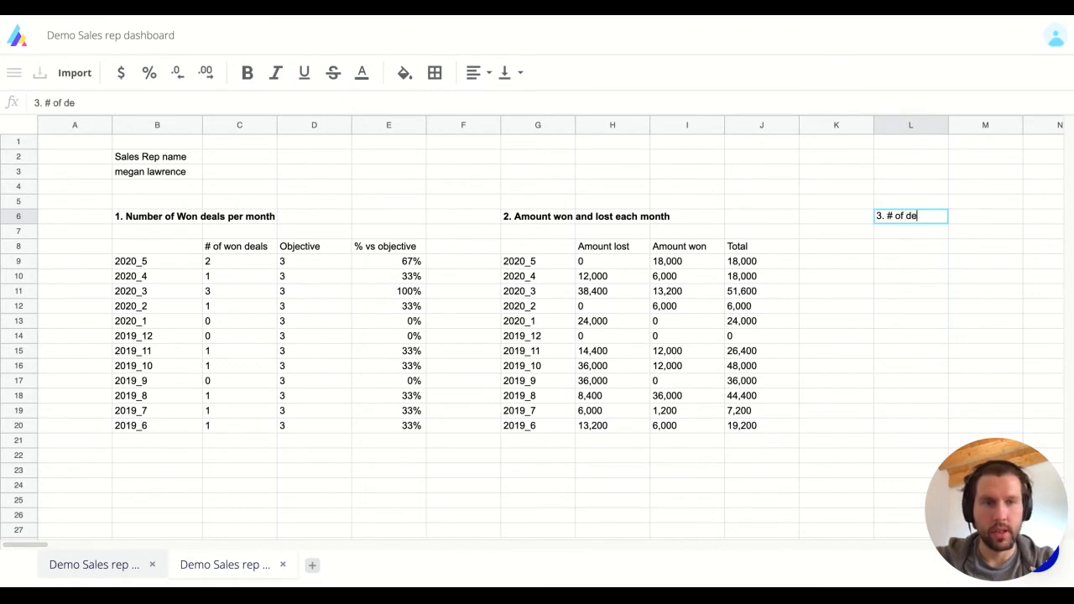
text(als per deal stage)
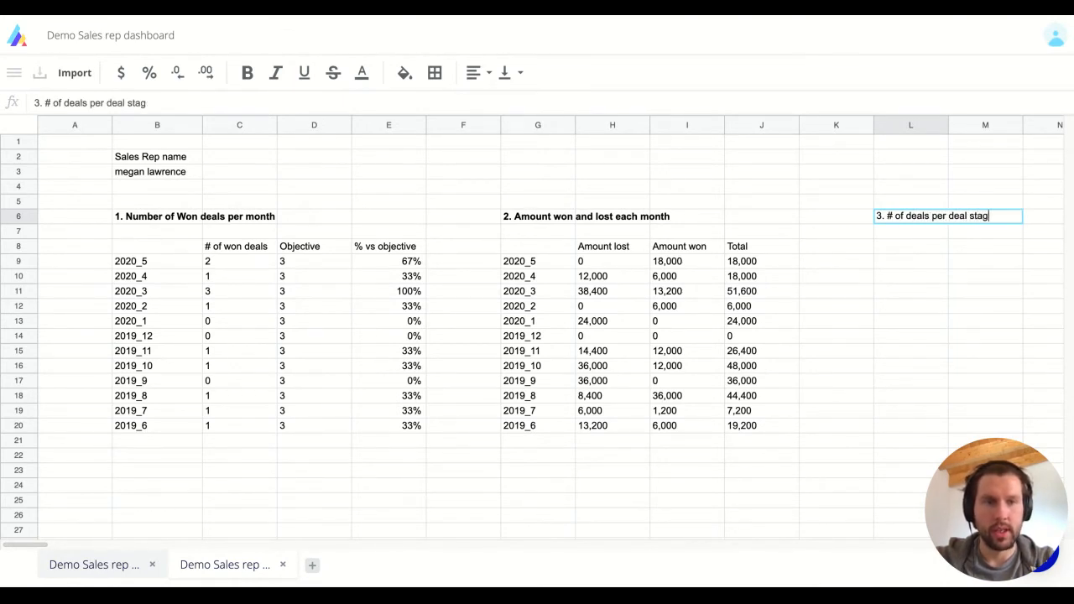
key(Return)
key(Left)
key(Left)
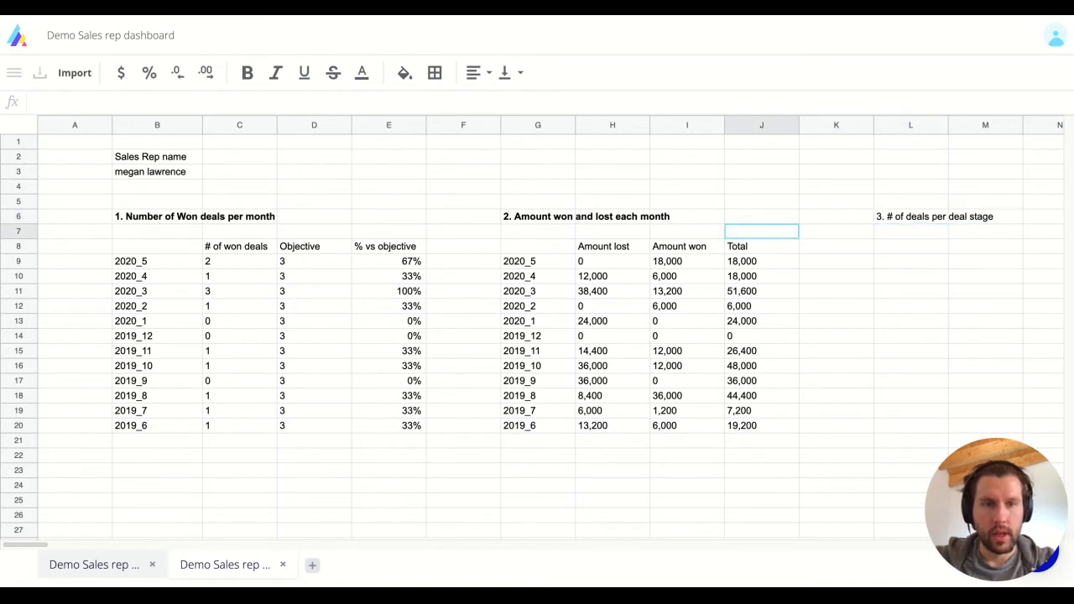
Make the L6 section heading bold.
key(Right)
key(Right)
key(Up)
key(ctrl+b)
Copy the month labels G9:G20 (2020_5 to 2019_6) into L9:L20.
key(Left)
key(Down)
key(Down)
key(Down)
key(Left)
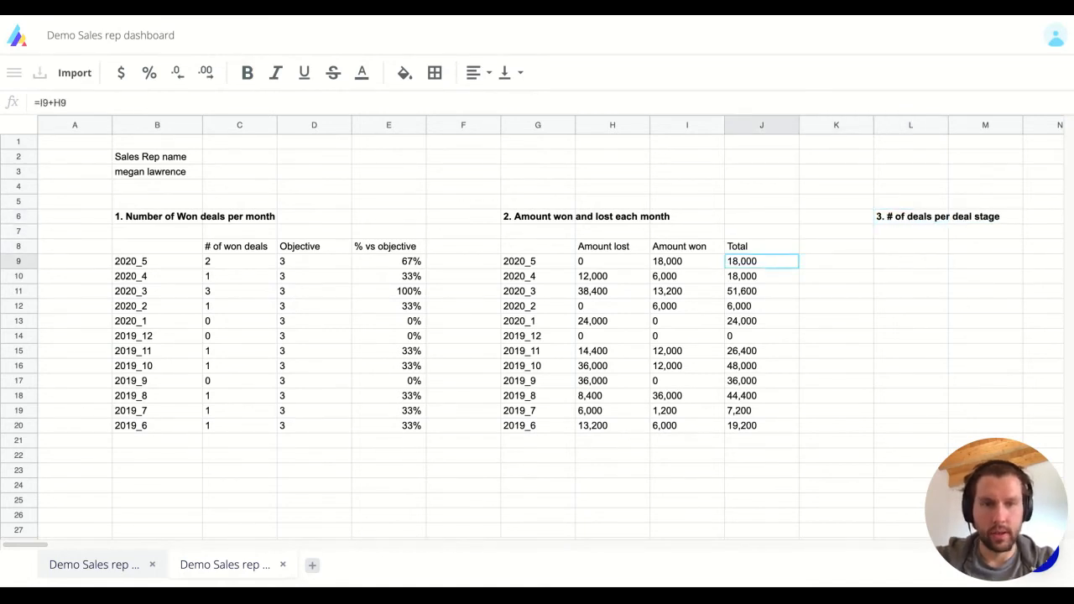
key(Left)
key(Left)
key(Left)
key(ctrl+shift+Down)
key(ctrl+c)
key(Right)
key(Right)
key(Right)
key(Right)
key(Right)
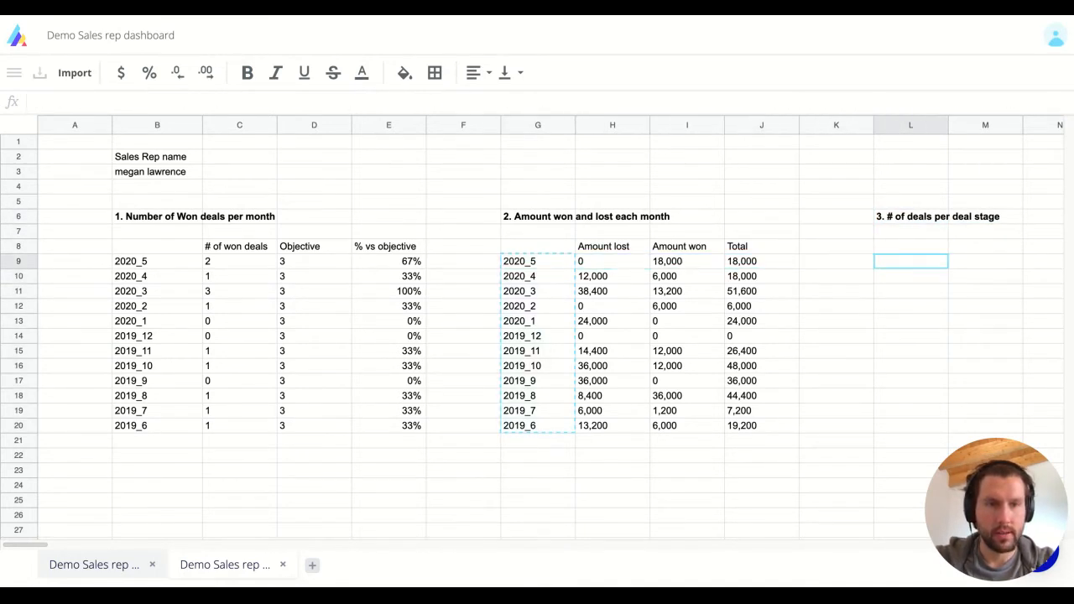
key(ctrl+v)
key(Right)
key(Right)
key(Right)
key(Left)
key(Left)
key(Left)
key(Left)
key(Right)
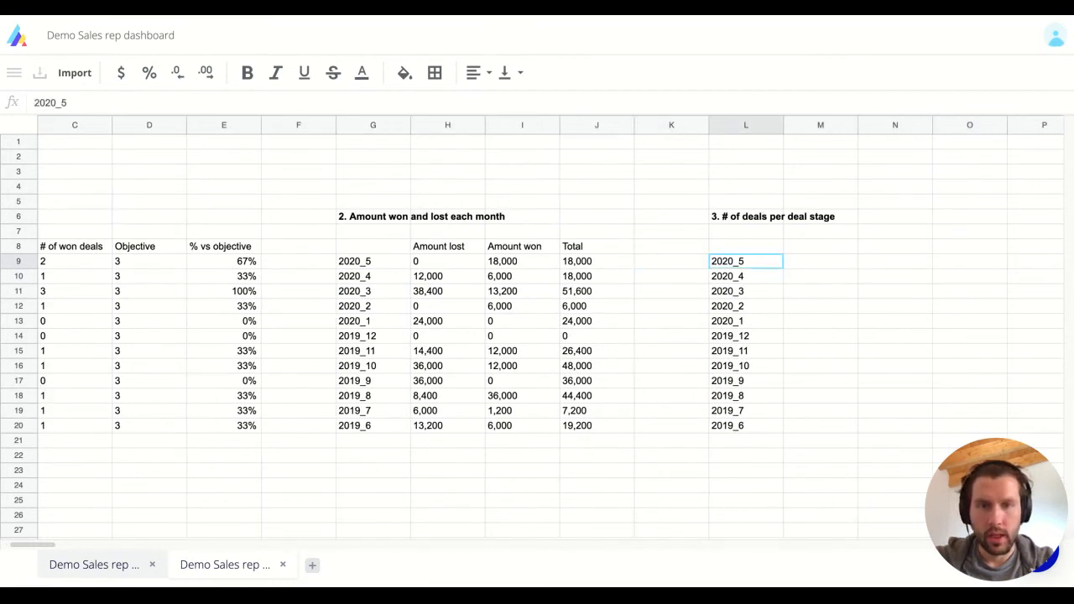
key(Right)
key(Up)
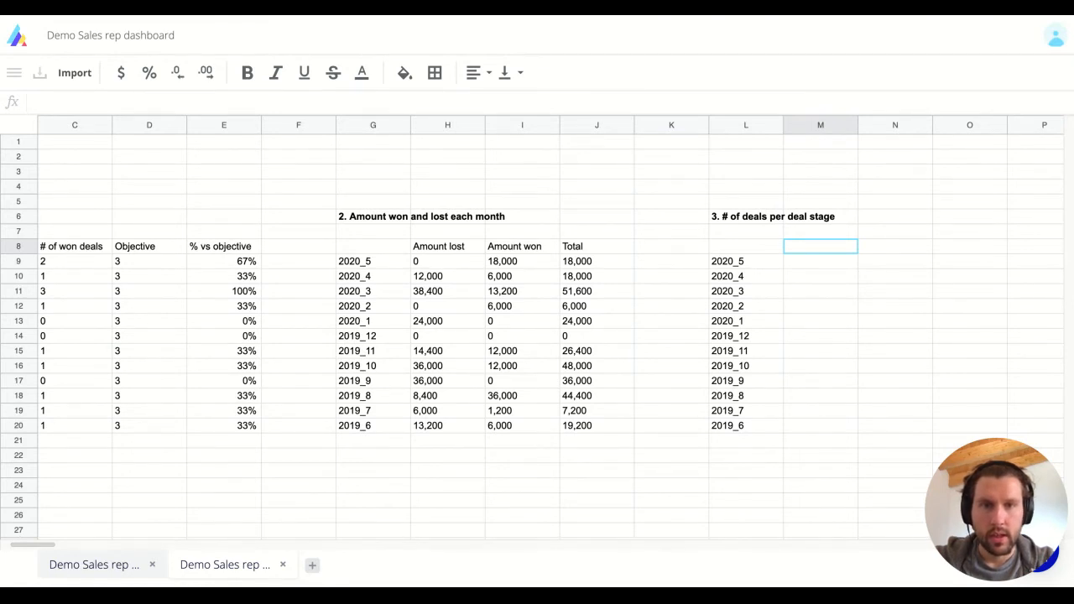
Paste the deal-stage table and clear the pasted rep names and values.
key(ctrl+v)
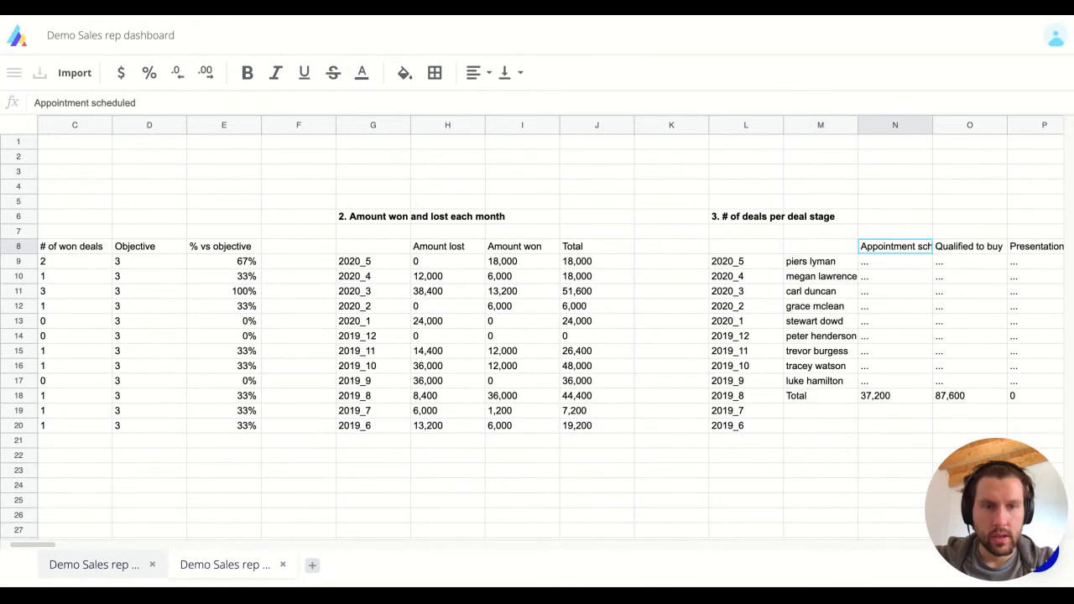
click(821, 261)
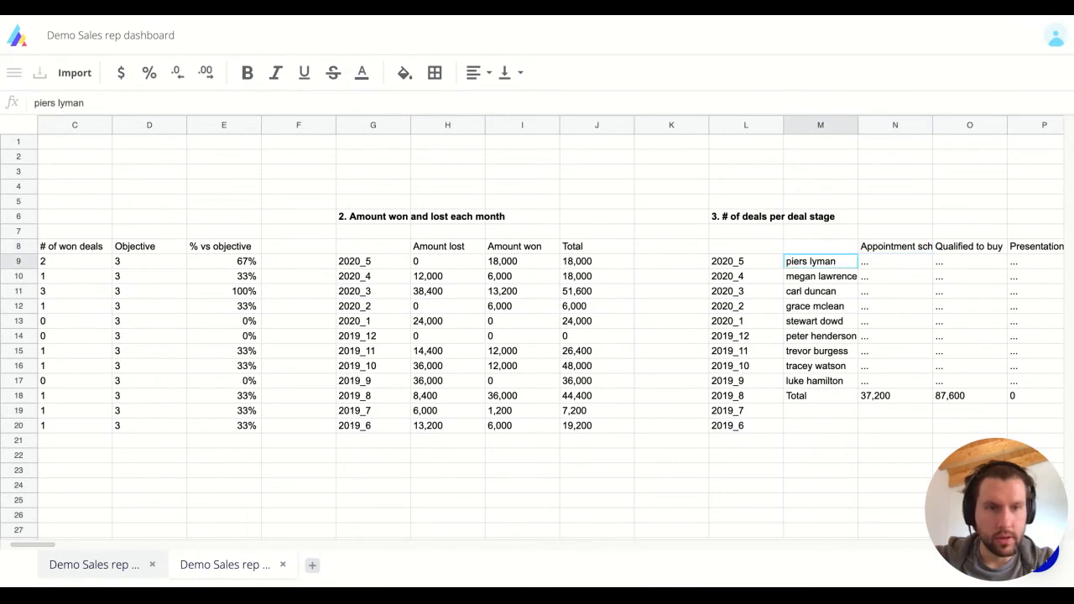
drag(821, 261, 1040, 425)
key(Delete)
Move the stage header row so it starts at M8 with Appointment scheduled.
scroll(537, 336, right, 2)
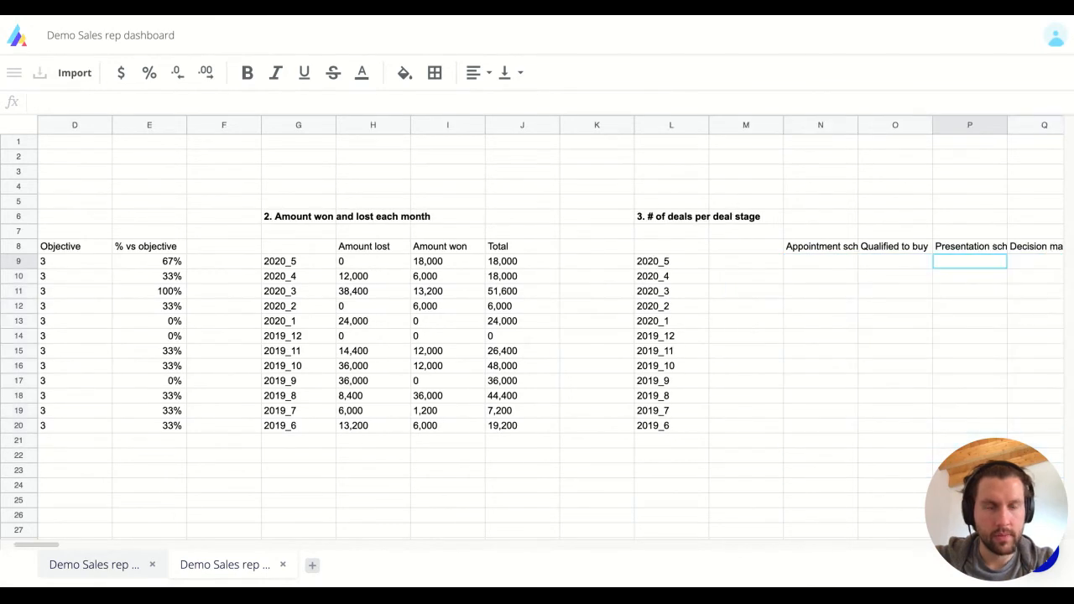
click(746, 246)
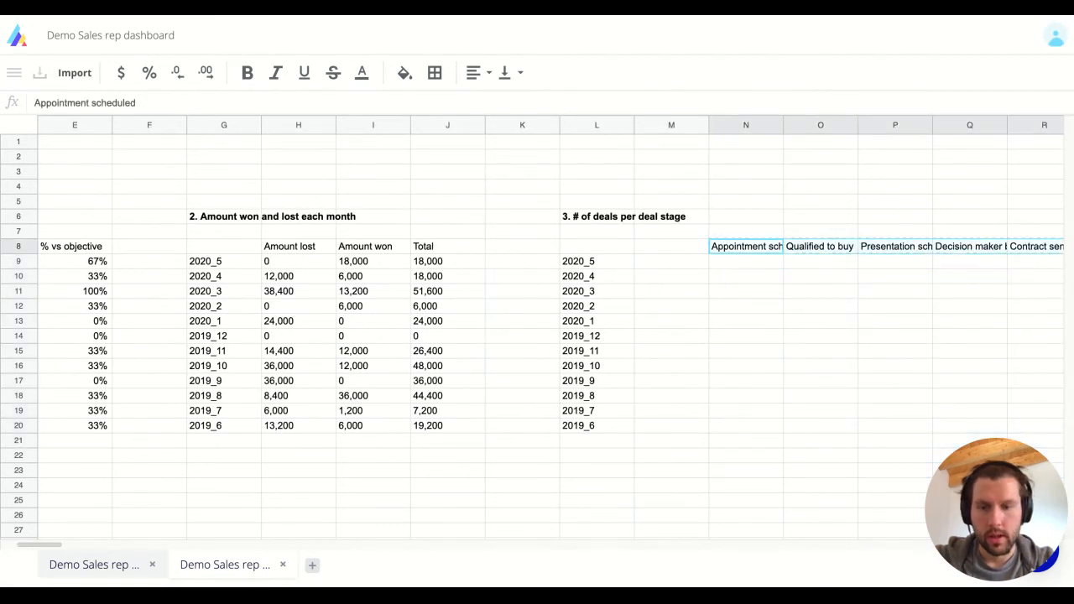
key(Left)
key(ctrl+z)
key(ctrl+v)
key(Right)
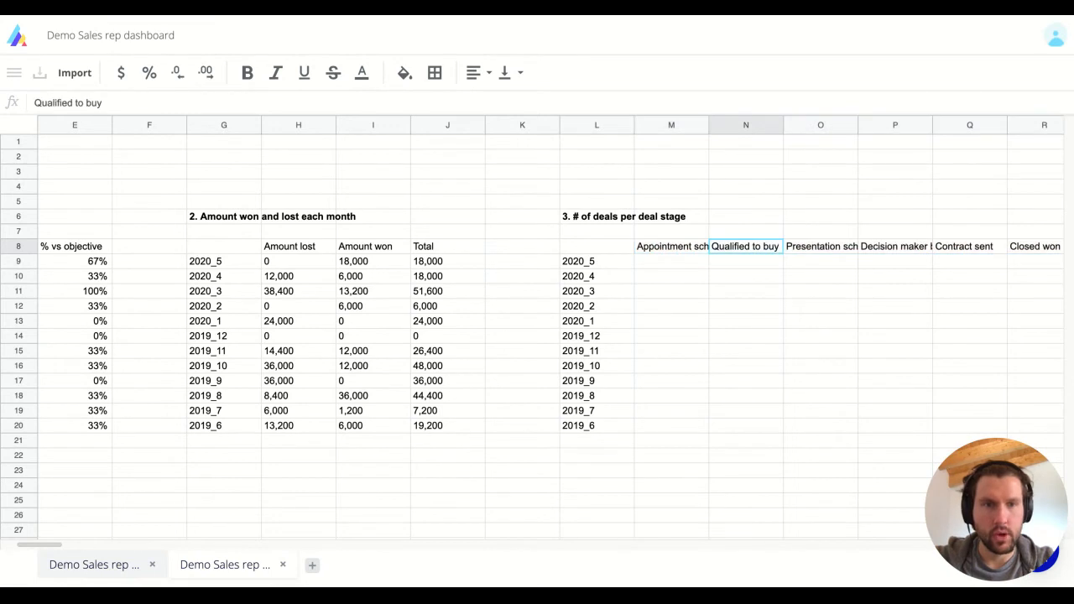
key(Right)
key(Right)
key(Right)
key(Right)
key(Right)
key(Left)
key(Left)
key(Left)
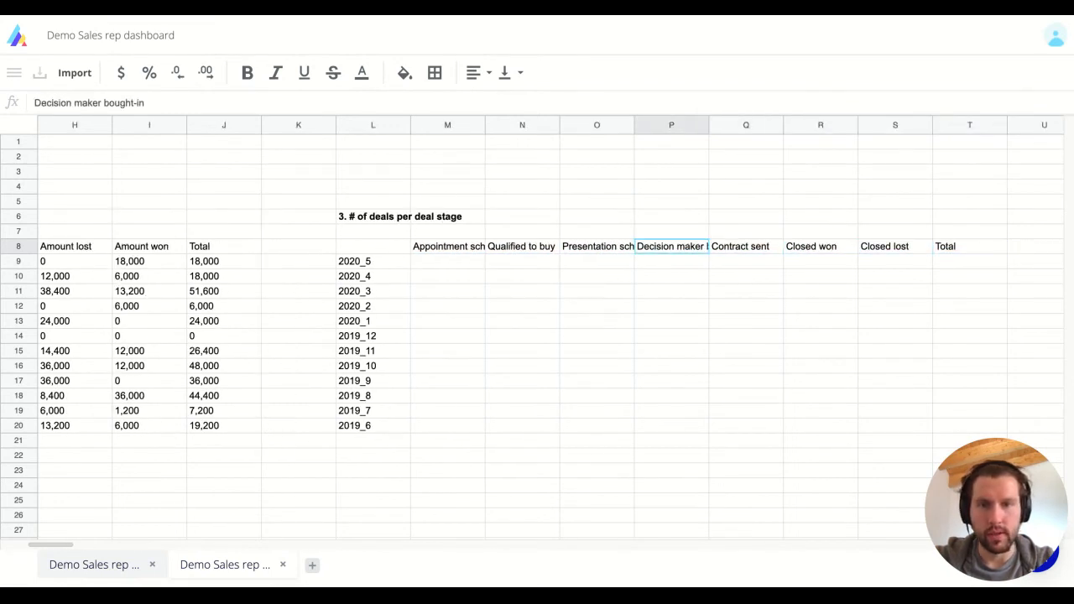
key(Left)
key(Left)
key(Left)
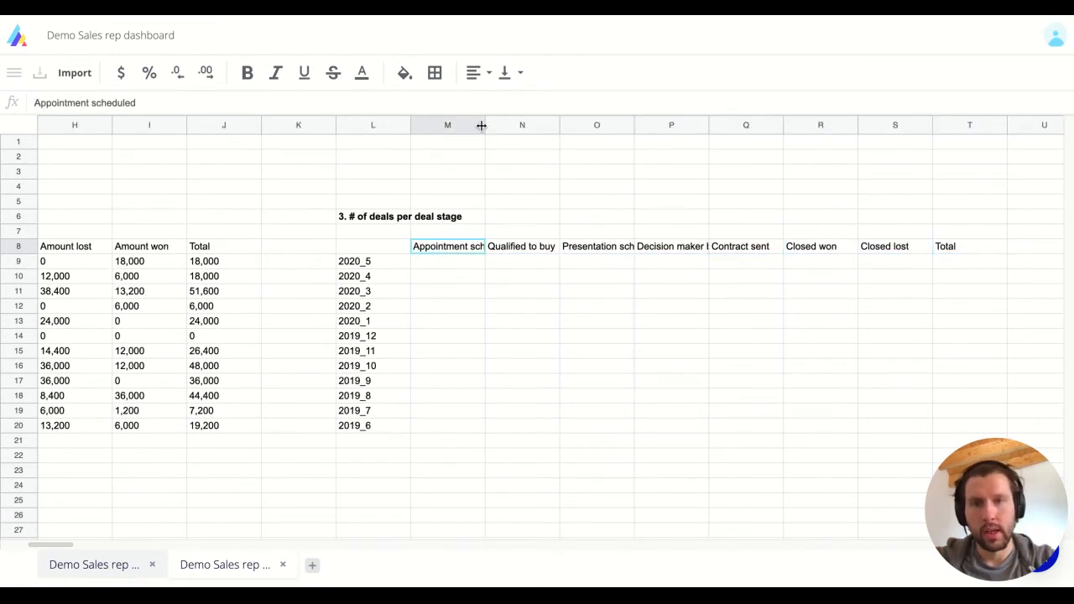
Autofit column M to fit the Appointment scheduled header.
double_click(485, 125)
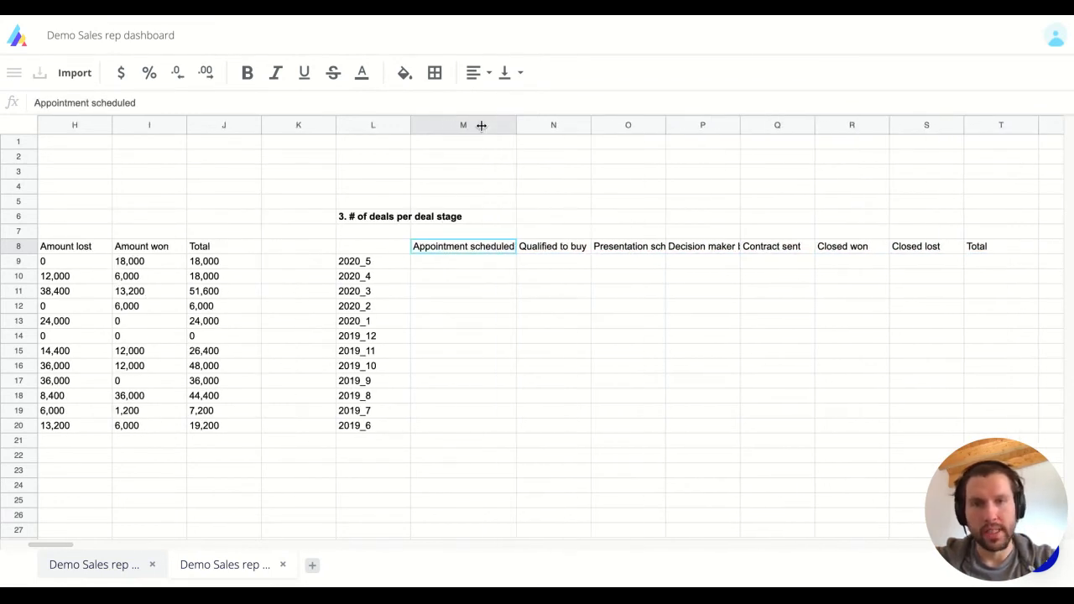
click(491, 277)
key(Up)
key(Up)
key(Left)
key(Left)
key(Down)
key(Down)
key(Right)
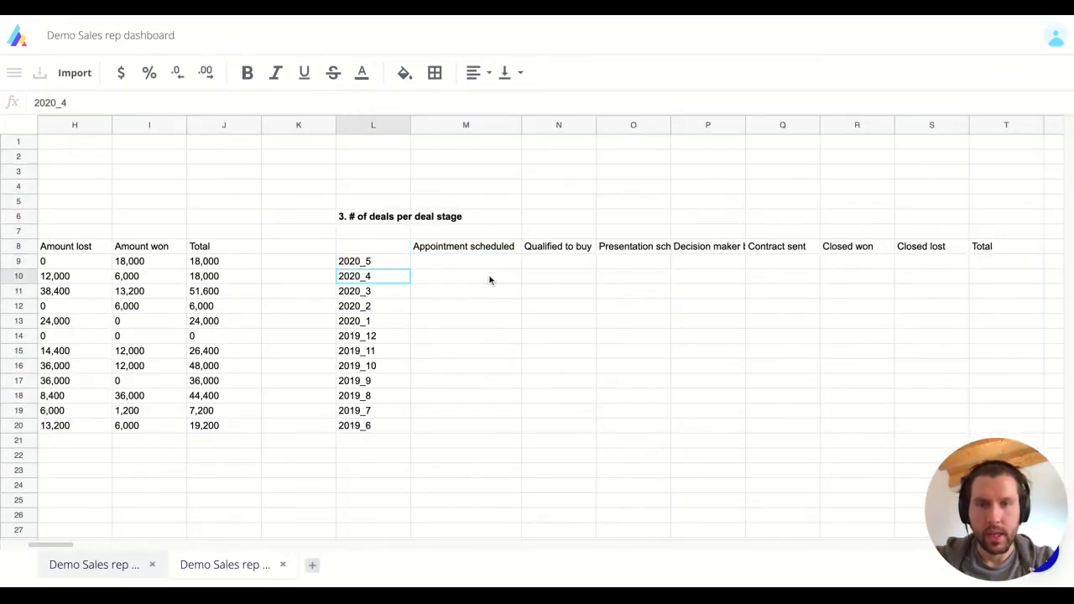
key(Up)
key(Right)
key(Up)
key(Up)
key(Up)
key(Down)
key(Down)
key(Down)
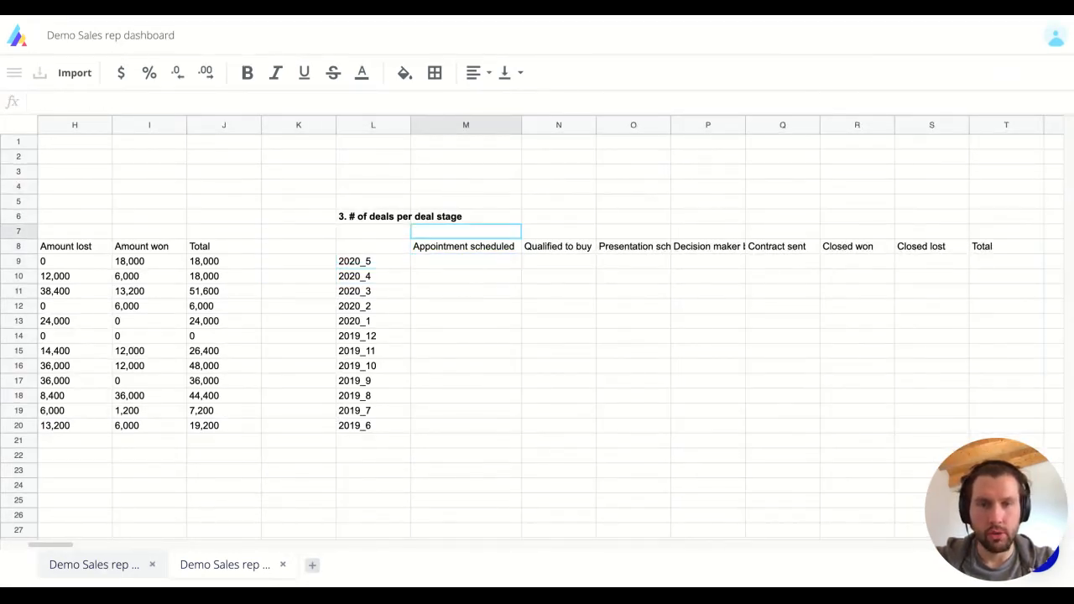
key(Up)
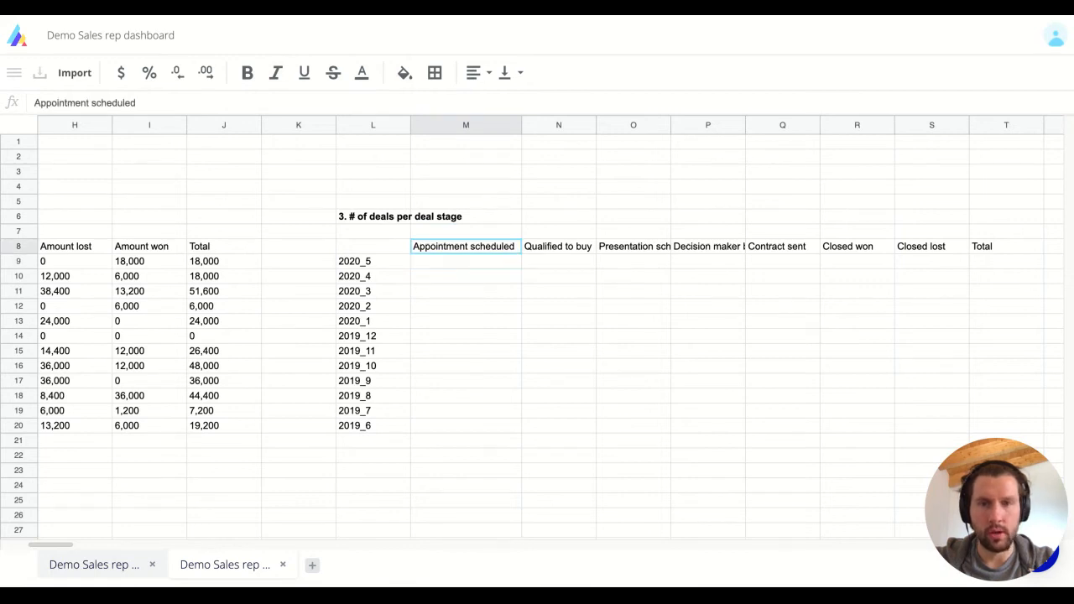
key(Down)
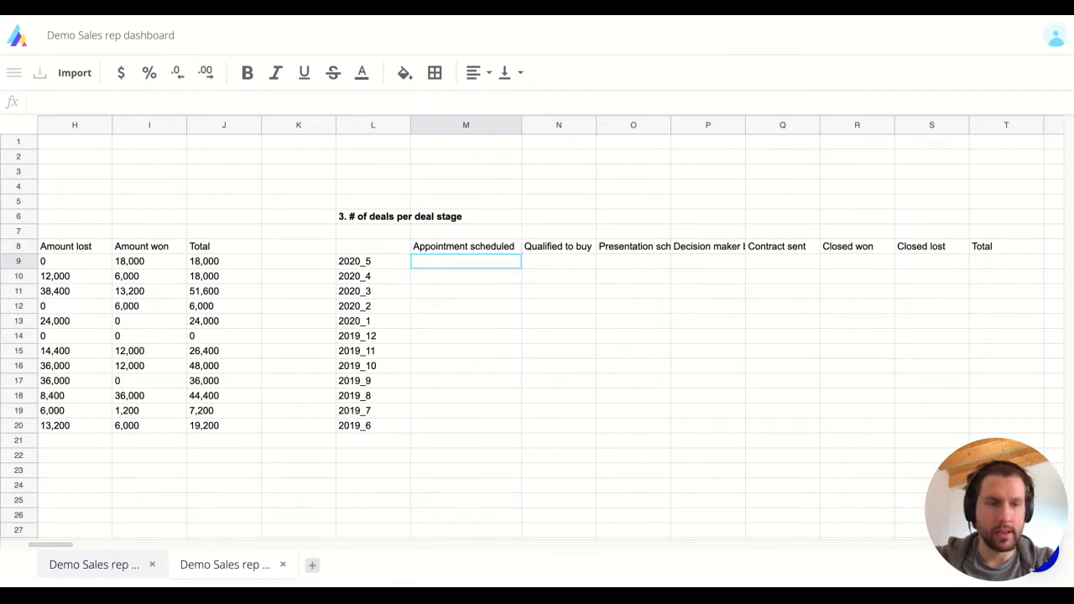
key(Left)
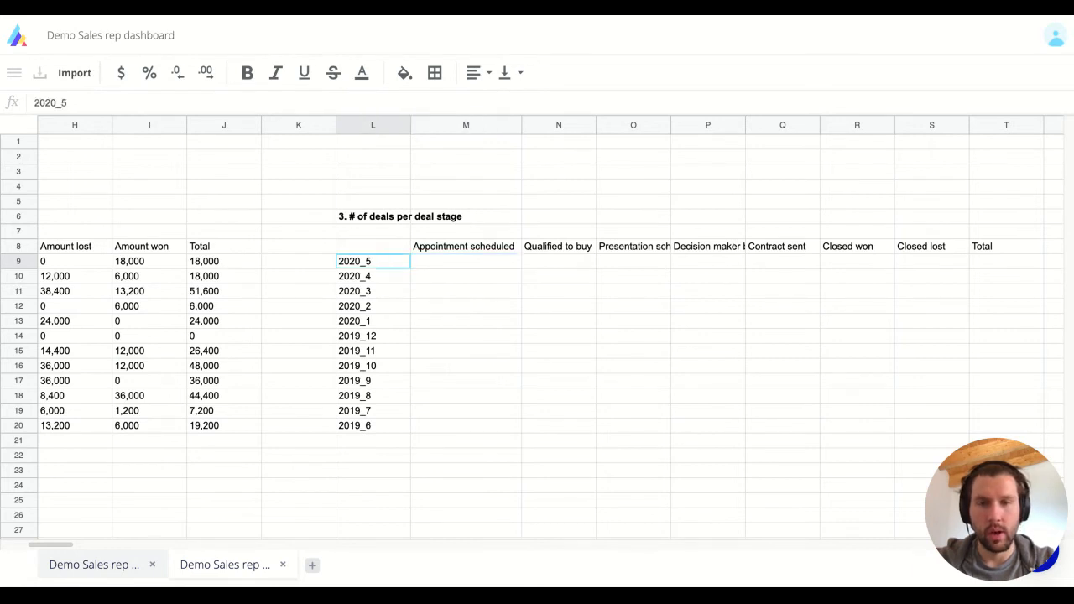
key(Up)
key(Right)
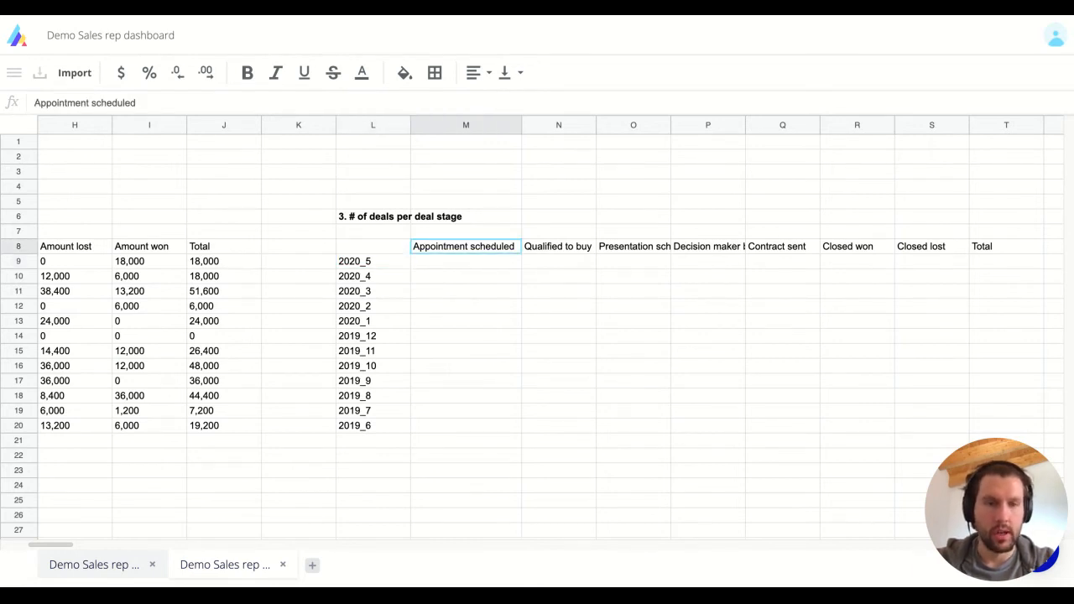
Start a COUNTIFS formula in cell M9.
text(=co)
key(Escape)
key(Down)
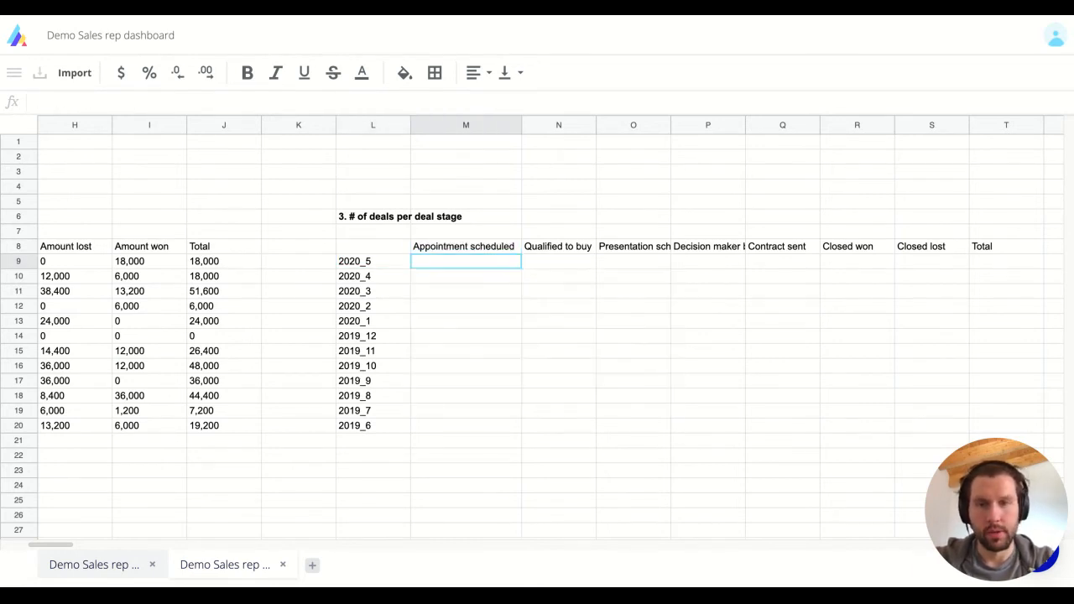
text(=countifs)
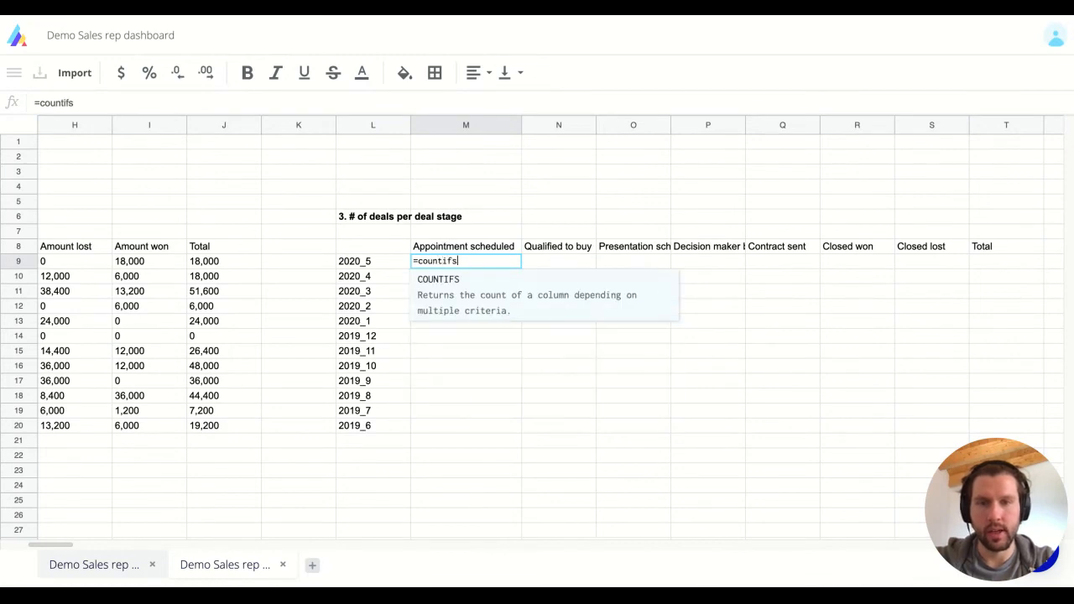
Add the Raw data Close Month range with the $L9 month as the first criterion.
key(Tab)
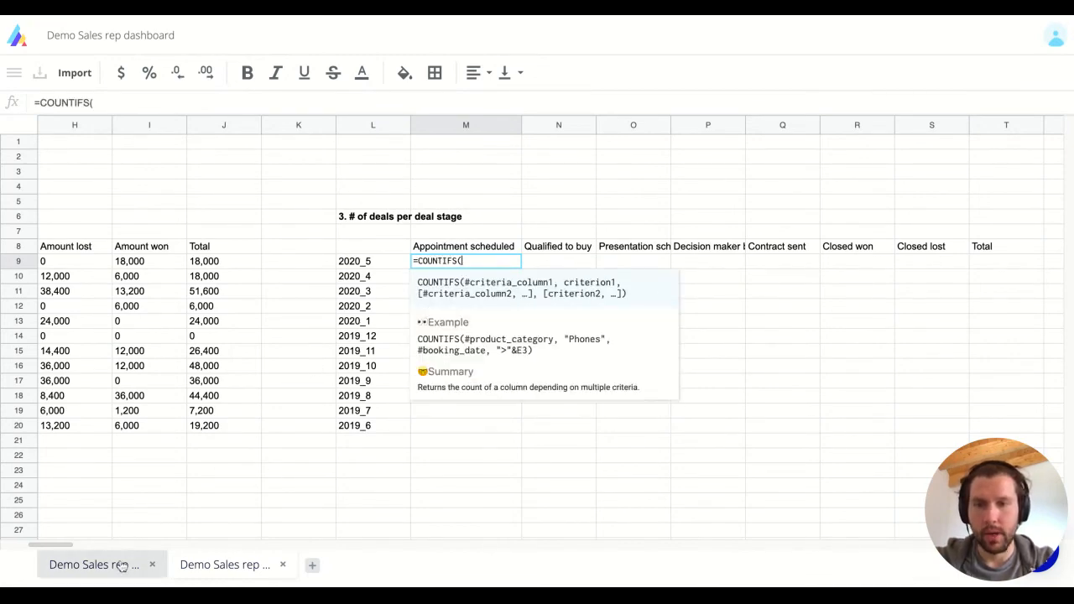
click(92, 565)
click(741, 188)
text(,)
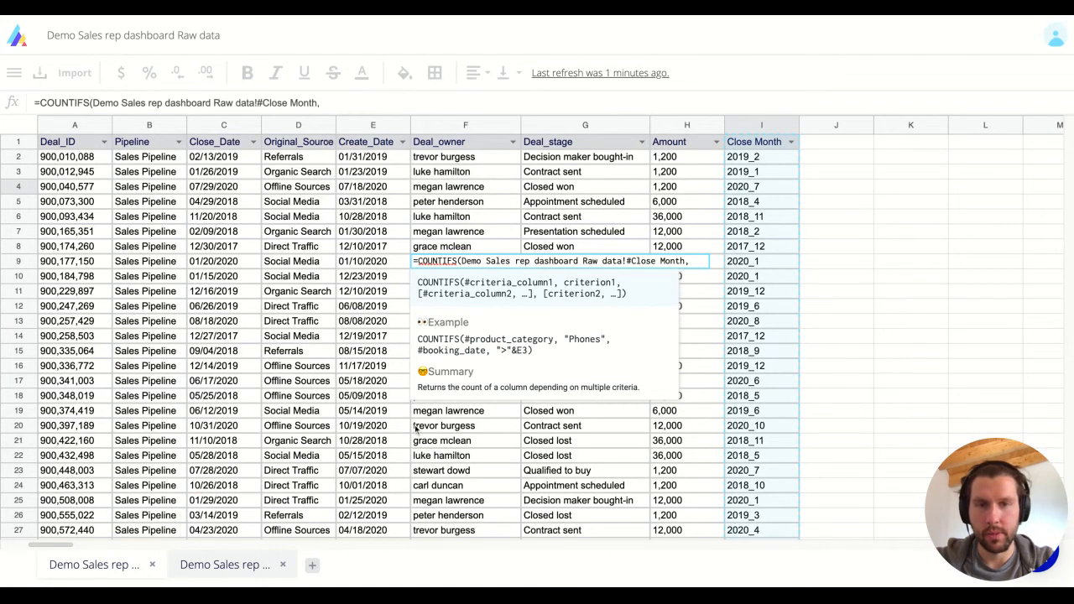
click(228, 565)
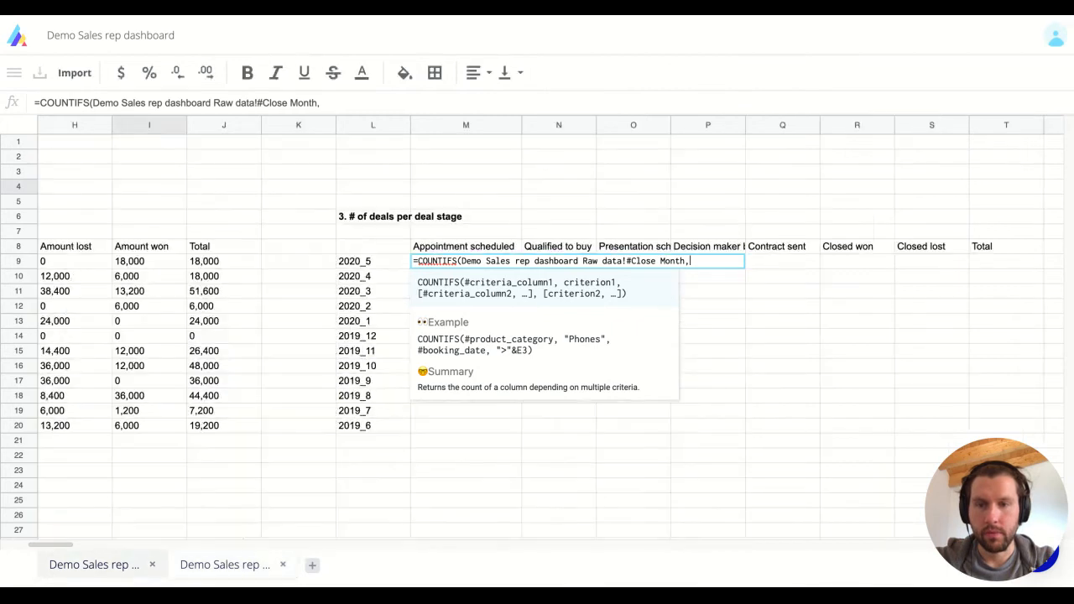
click(445, 254)
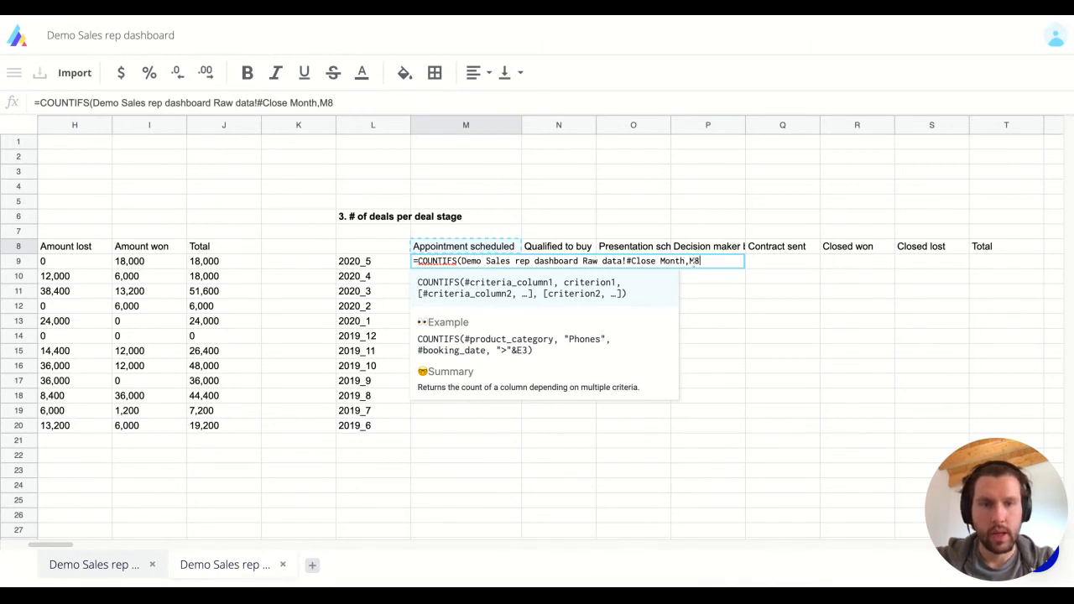
text($)
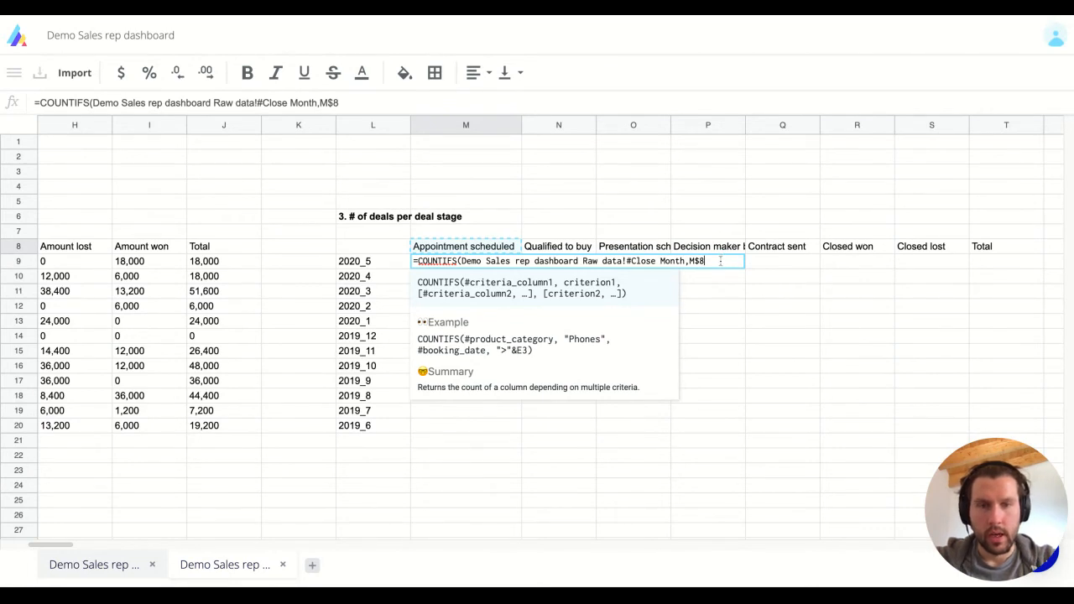
key(BackSpace)
key(BackSpace)
key(BackSpace)
click(367, 264)
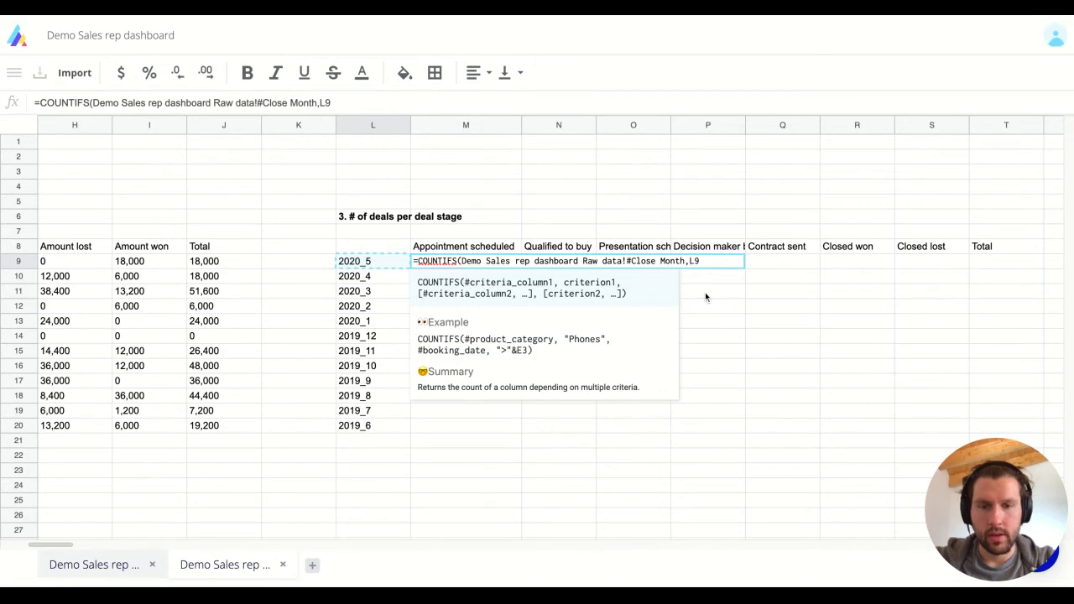
key(Left)
key(Left)
text($)
key(Right)
key(Right)
text(,)
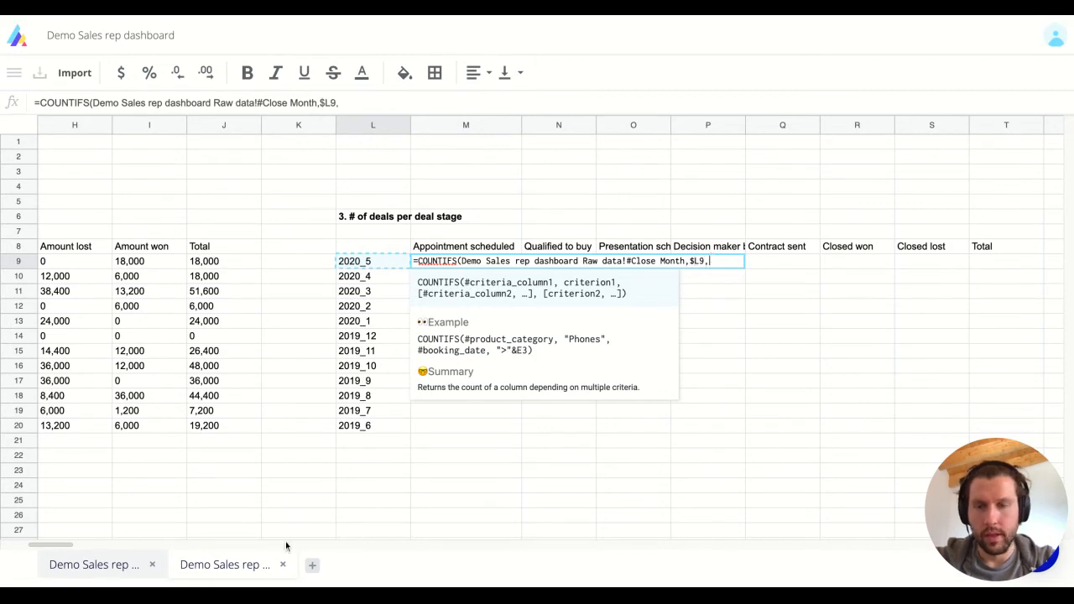
Add the Raw data Deal_stage range matched against the M$8 stage header.
click(93, 565)
click(567, 199)
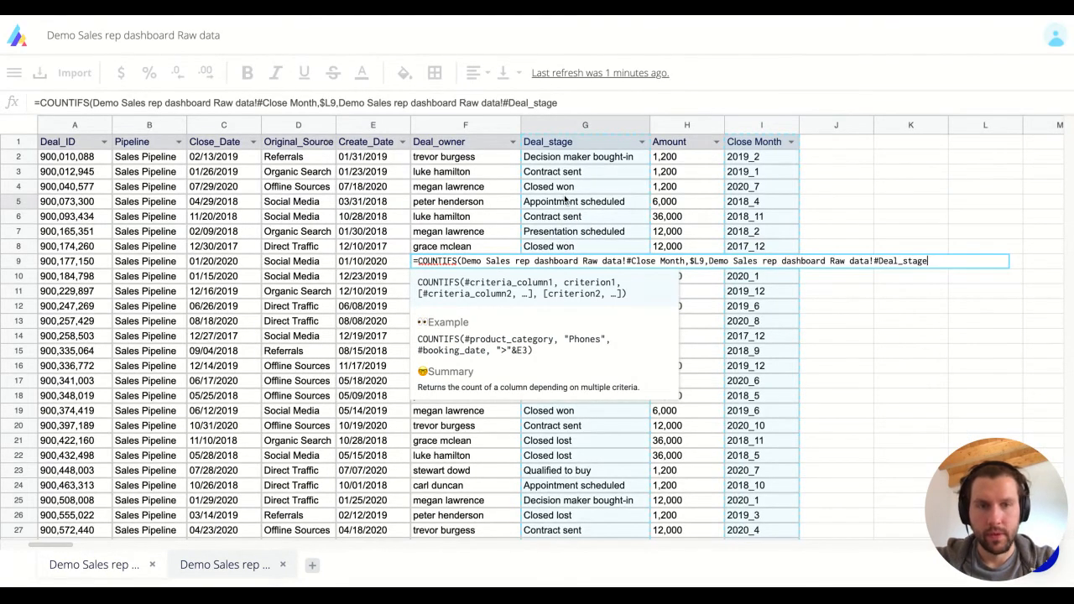
text(,)
click(225, 565)
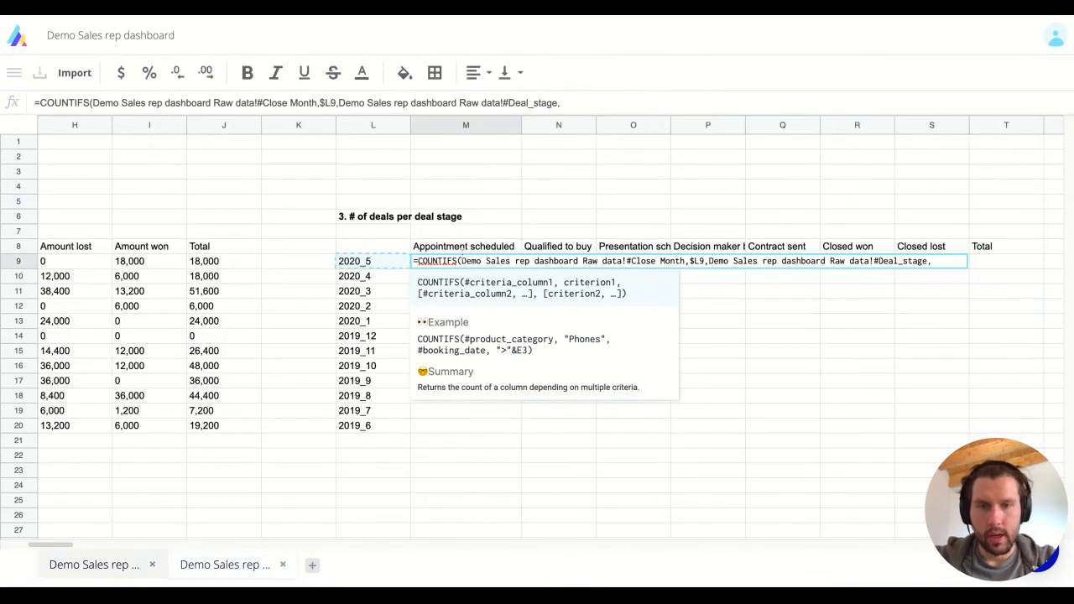
click(463, 248)
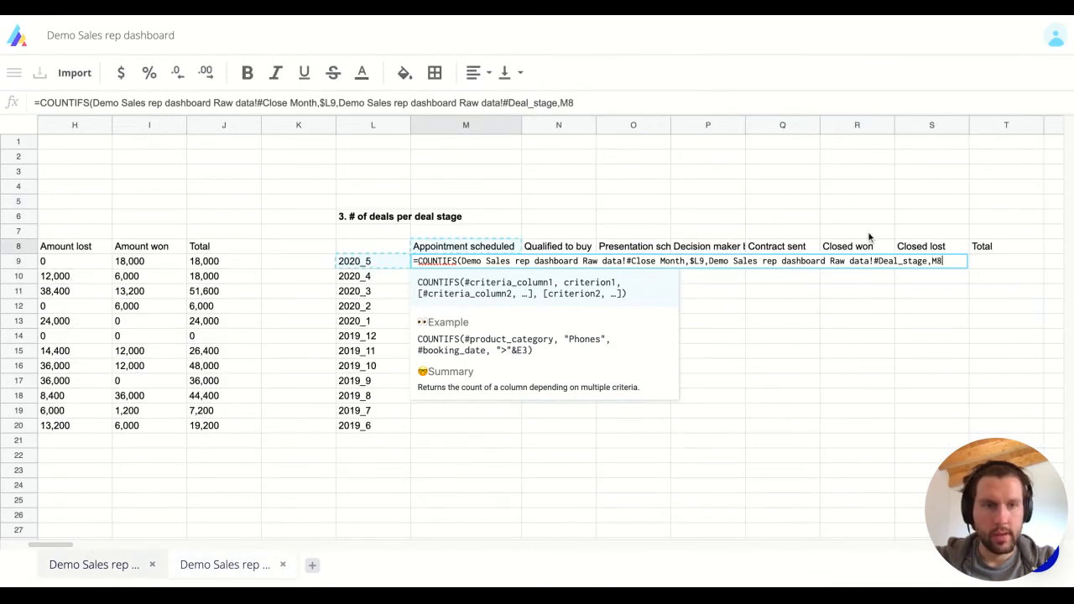
key(Left)
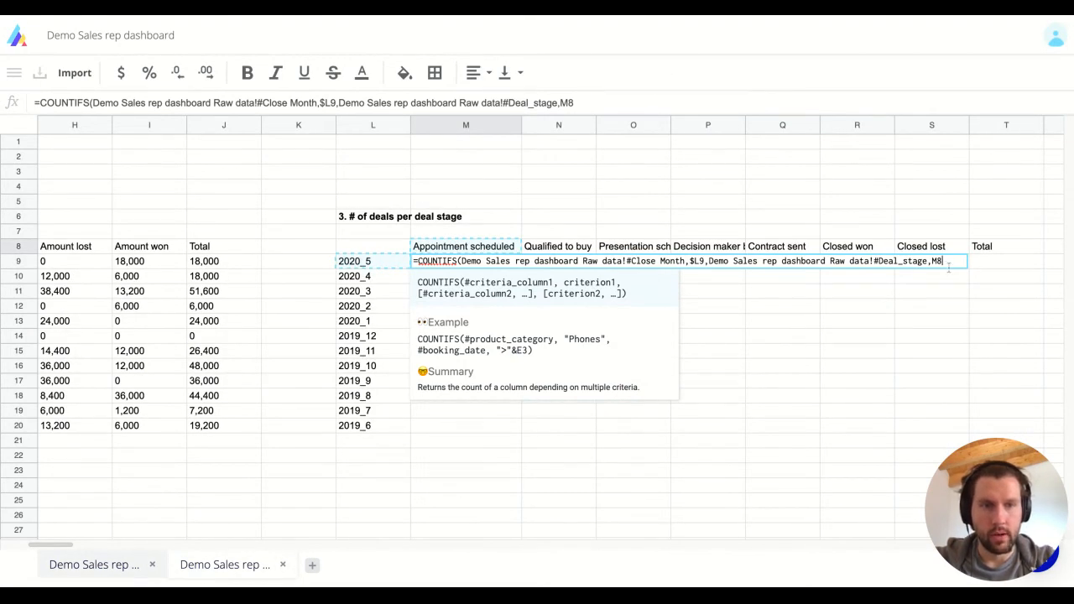
key(BackSpace)
text($8)
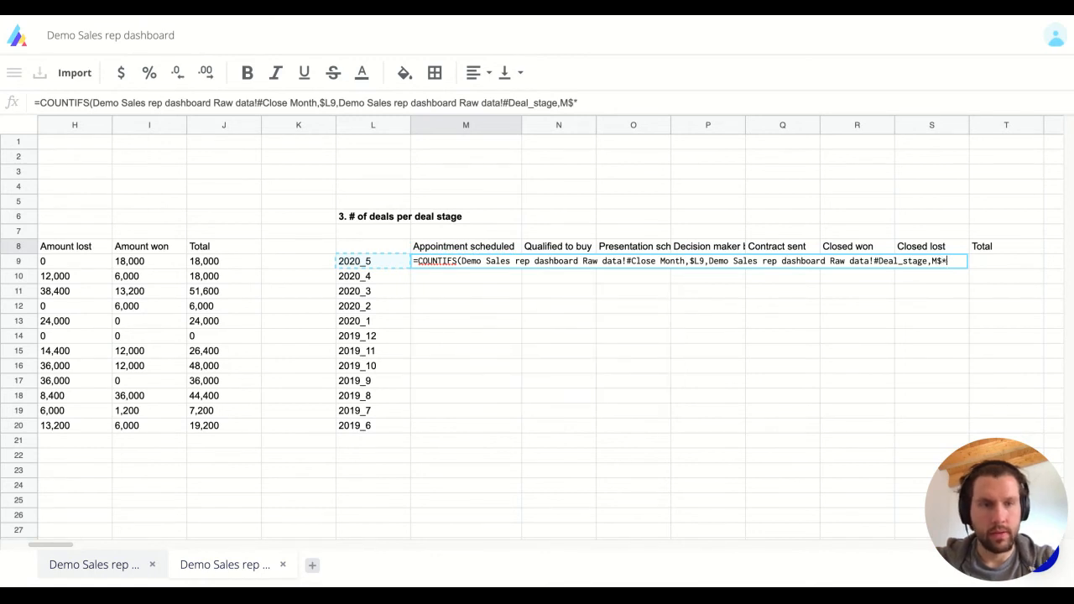
key(BackSpace)
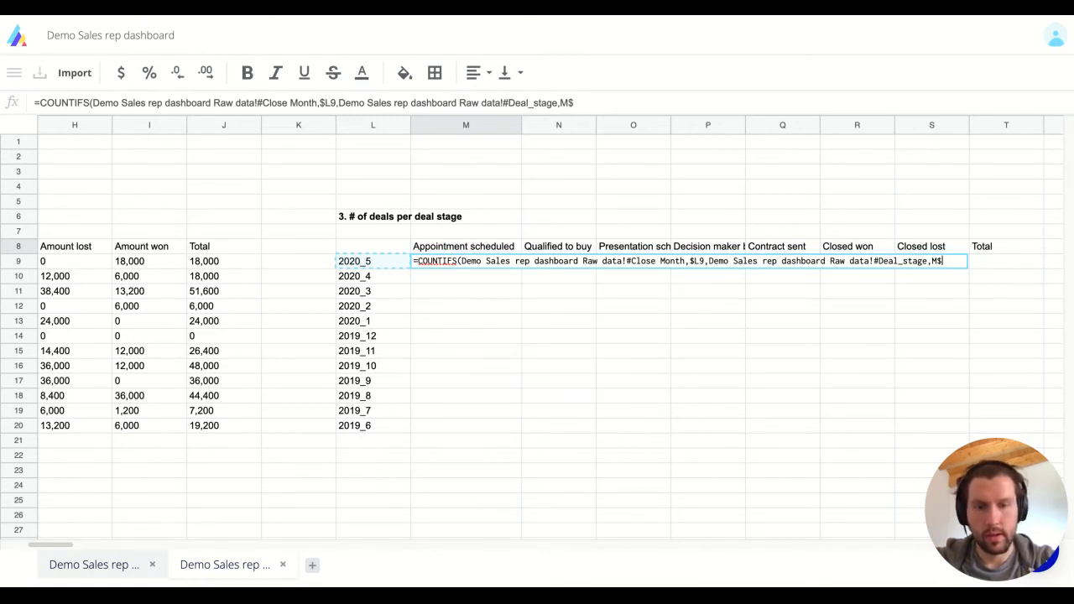
text(8,)
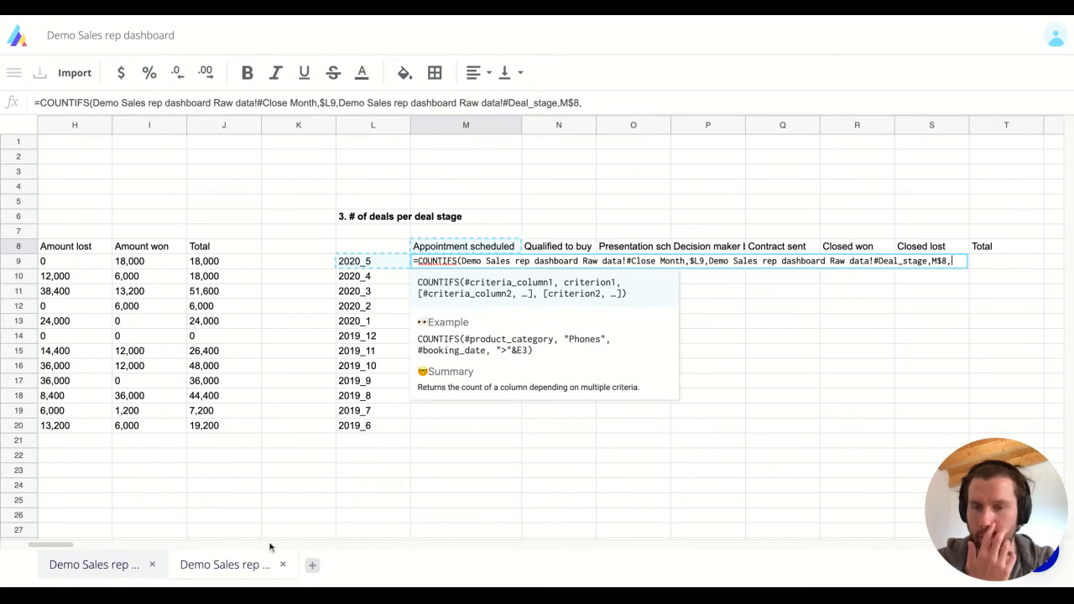
Add the Deal_owner range matched against $B$3, then commit the formula.
click(94, 564)
click(442, 216)
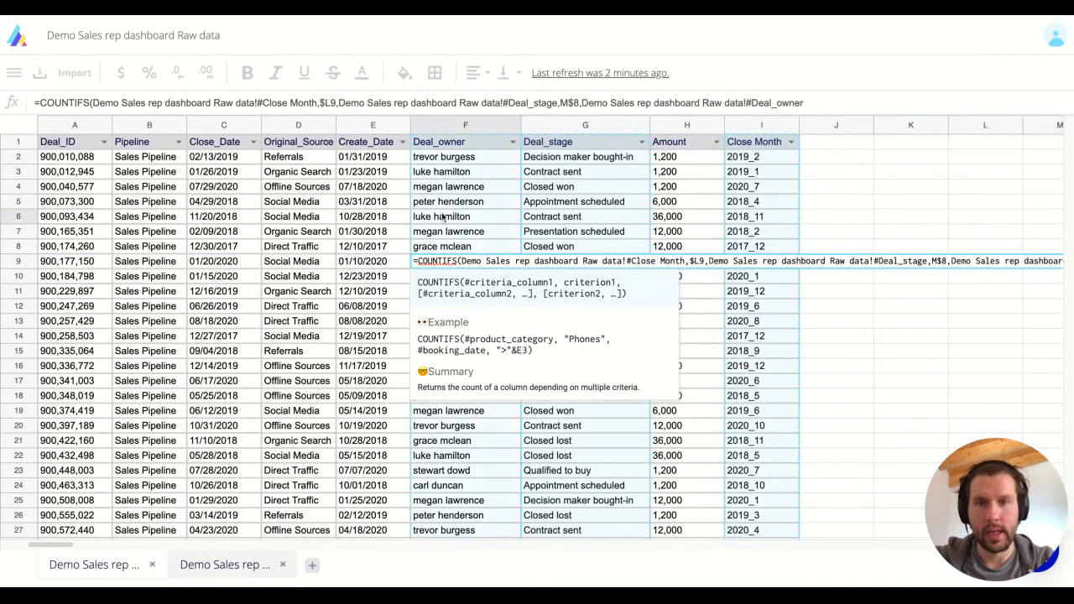
text(,)
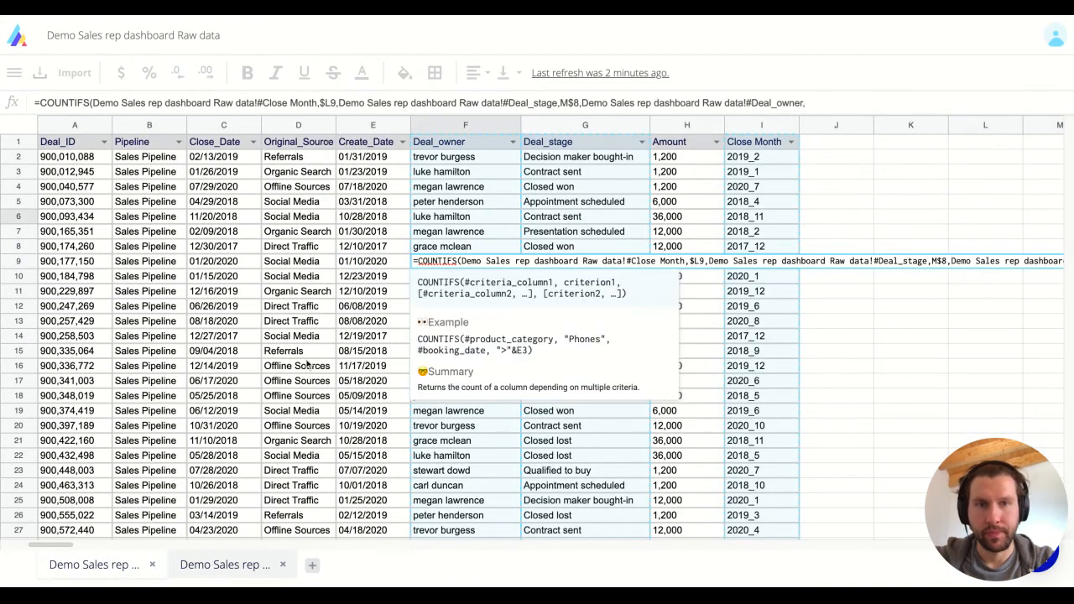
click(204, 573)
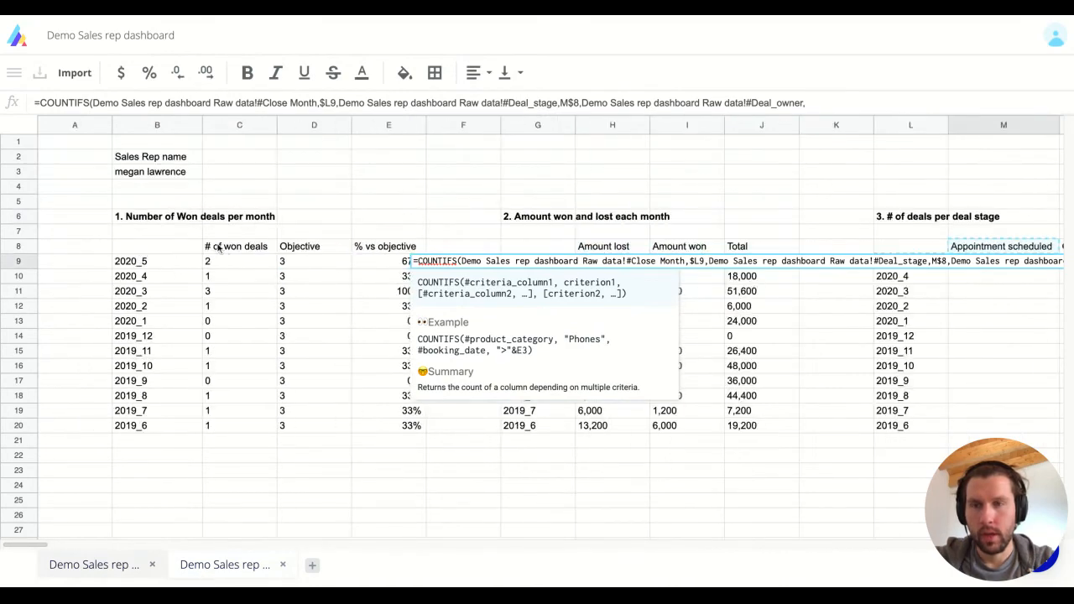
click(172, 178)
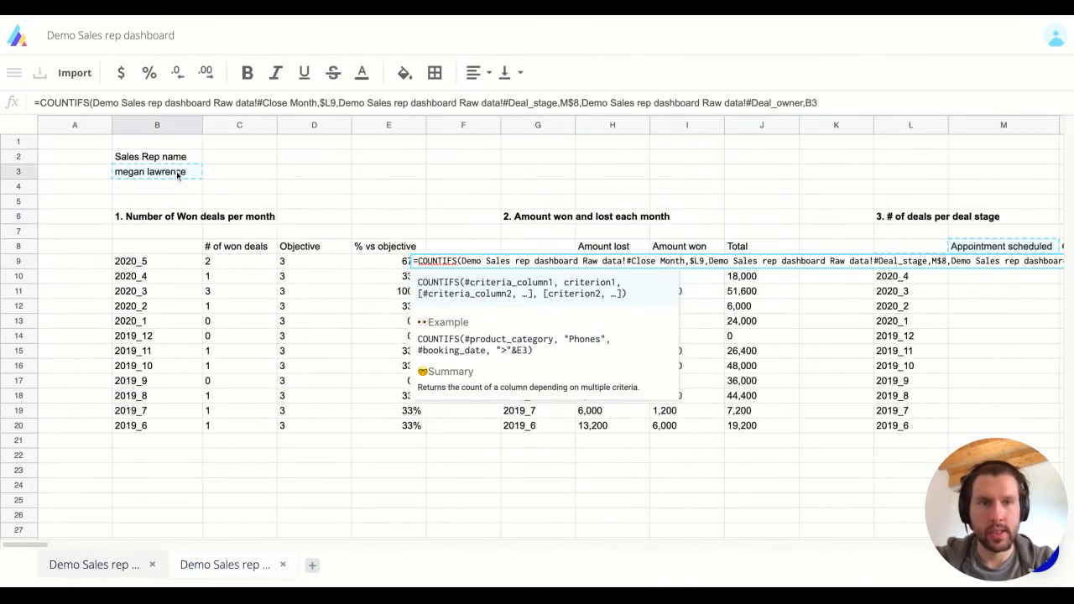
key(BackSpace)
key(BackSpace)
text($B)
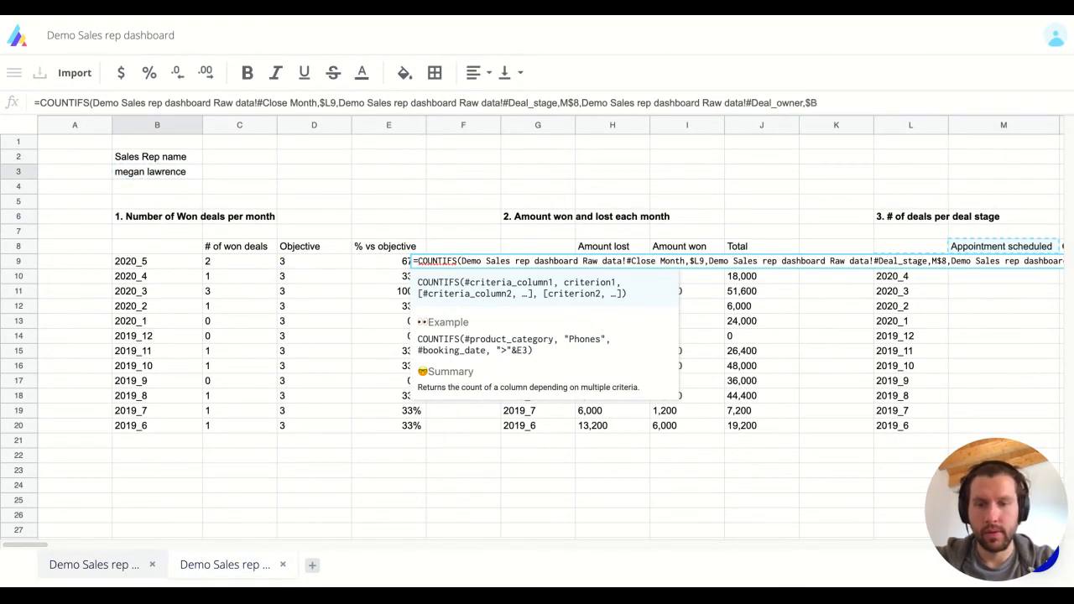
text($3)
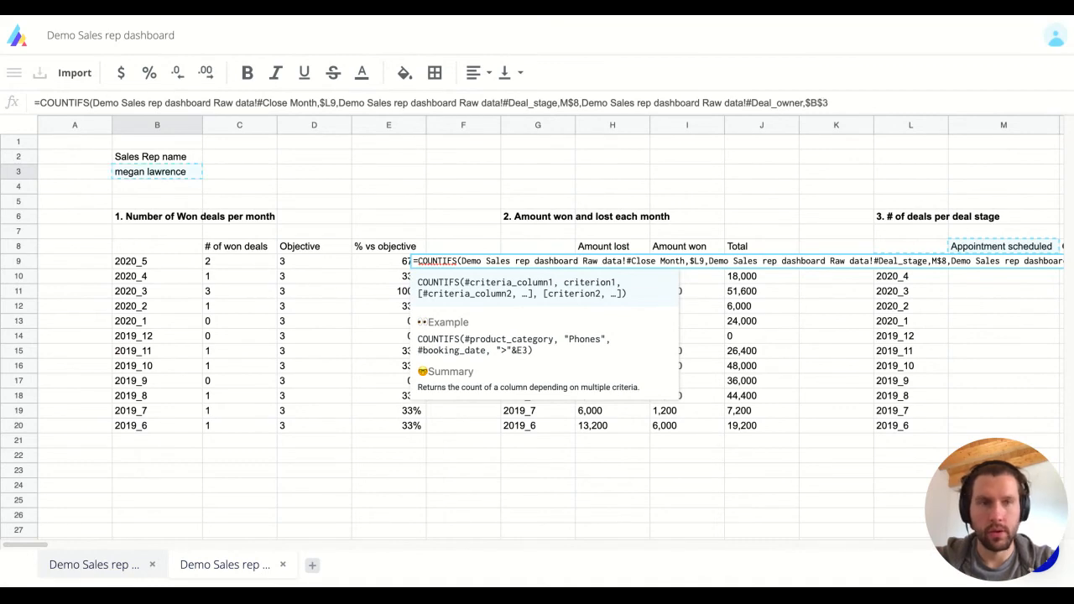
text())
key(Return)
key(Up)
key(Right)
key(Right)
key(Right)
key(Right)
key(Right)
key(Right)
key(Right)
key(Right)
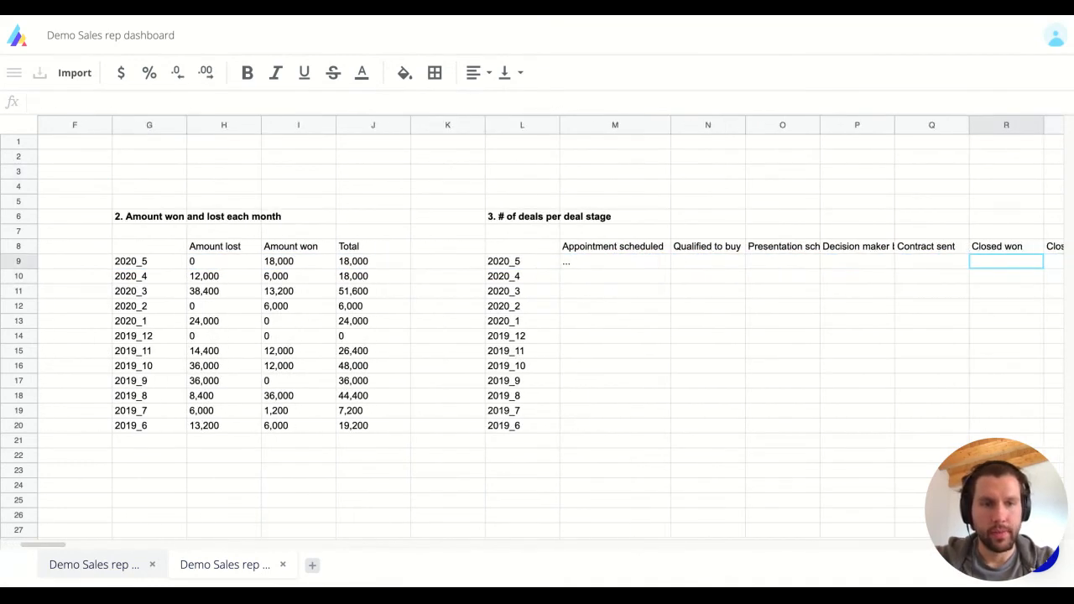
Copy M9's COUNTIFS across M9:S20 for every stage and month.
key(Left)
key(Left)
key(Left)
key(Left)
key(Left)
key(Left)
key(Left)
key(Left)
key(shift+Right)
key(shift+Right)
key(shift+Right)
key(shift+Right)
key(shift+Right)
key(shift+Right)
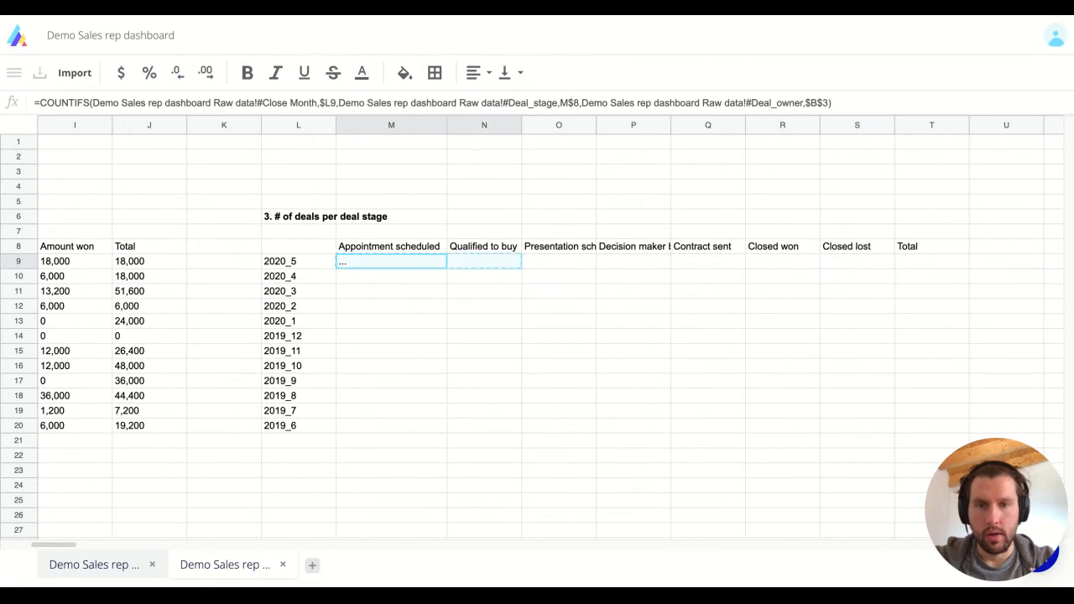
key(shift+Down)
key(shift+Down)
key(shift+Down)
key(shift+Down)
key(shift+Down)
key(shift+Down)
key(shift+Down)
key(shift+Down)
key(shift+Down)
key(shift+Down)
key(shift+Down)
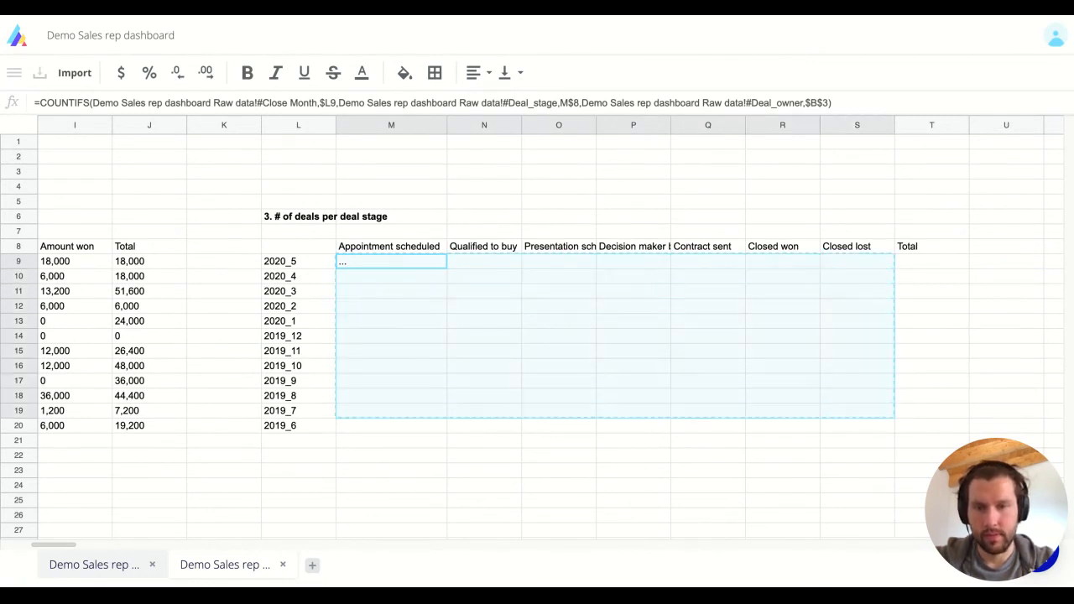
key(shift+Up)
key(shift+Up)
key(shift+Up)
key(shift+Up)
key(shift+Up)
key(shift+Up)
key(shift+Up)
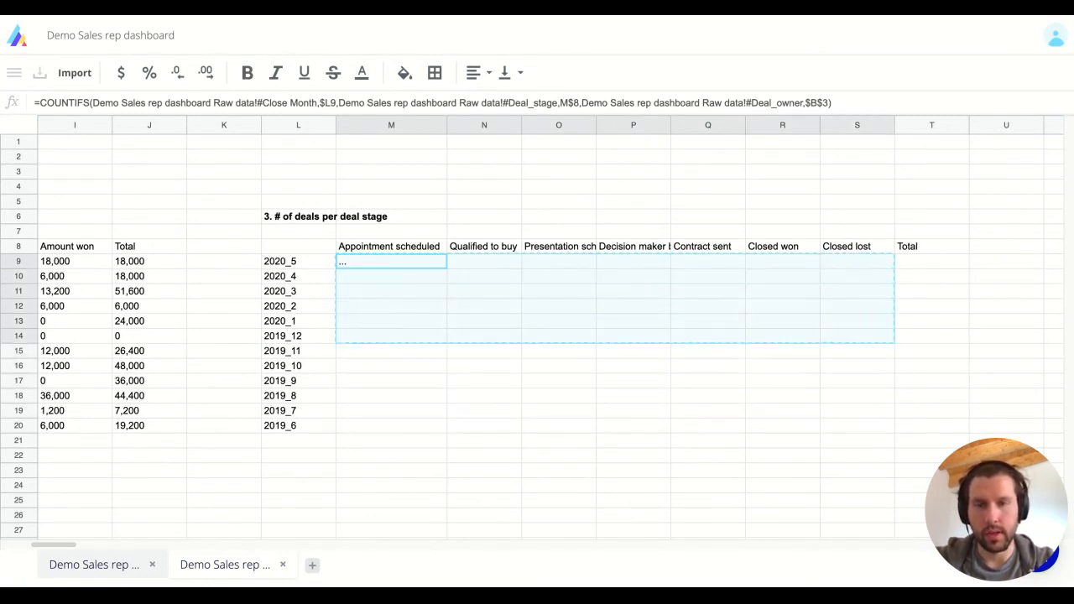
key(shift+Down)
key(shift+Down)
key(shift+Down)
key(shift+Down)
key(shift+Down)
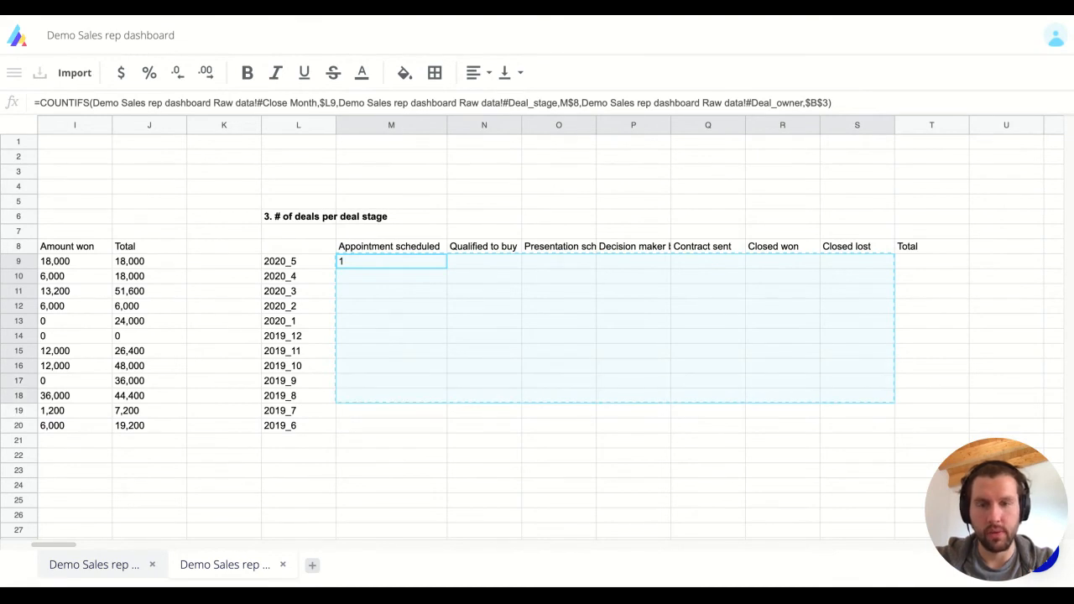
key(shift+Left)
key(shift+Right)
key(shift+Right)
key(shift+Left)
key(shift+Left)
key(shift+Left)
key(shift+Up)
key(shift+Up)
key(shift+Up)
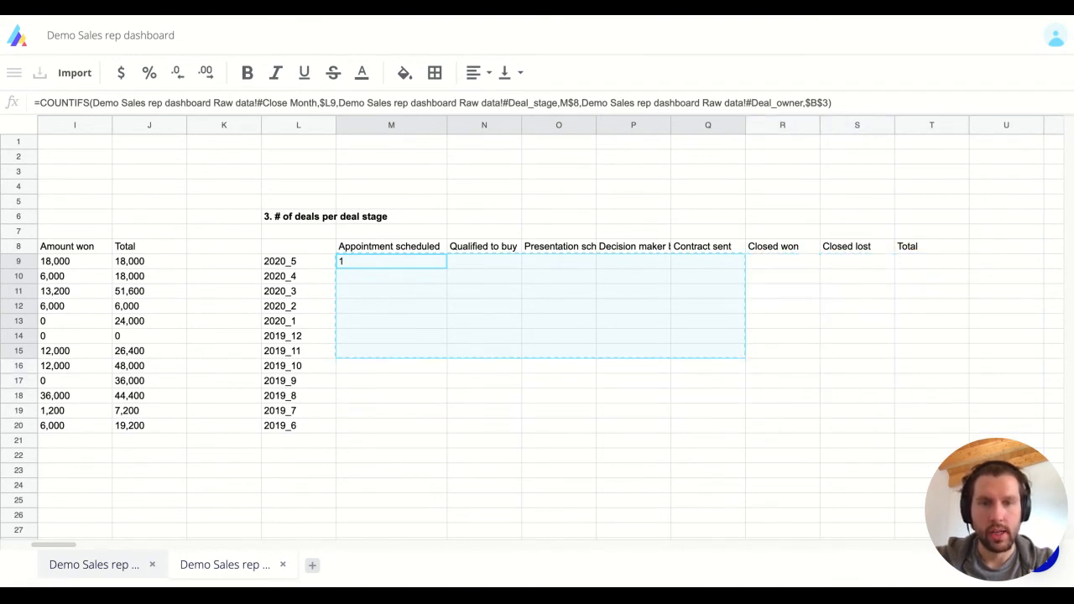
key(shift+Right)
key(shift+Right)
key(shift+Down)
key(shift+Down)
key(shift+Down)
key(shift+Down)
key(shift+Down)
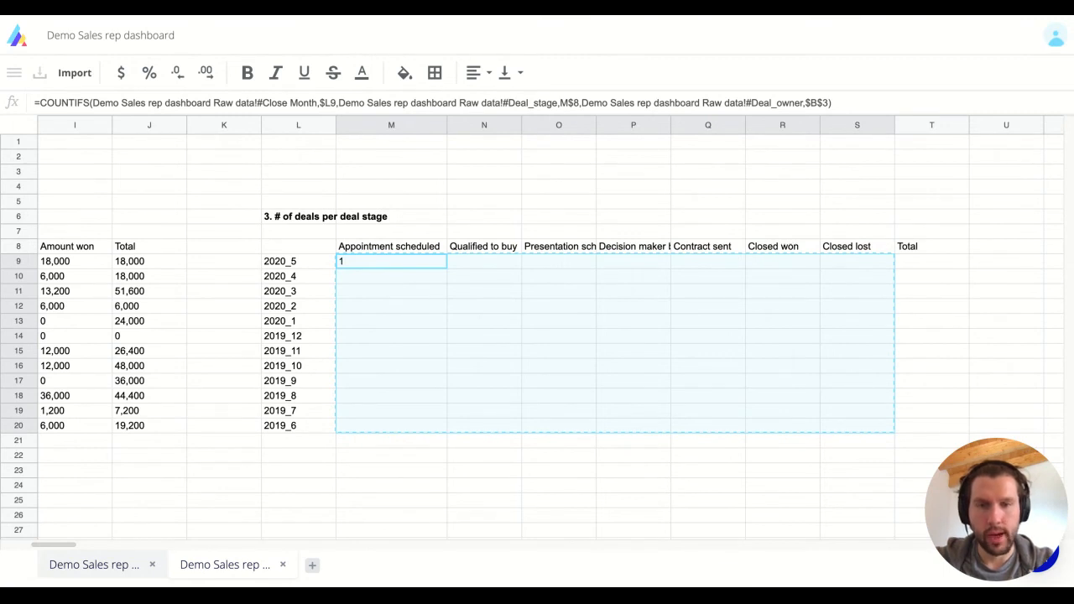
key(ctrl+v)
key(Right)
key(Right)
key(Right)
key(Right)
key(Right)
key(Right)
key(Right)
key(Right)
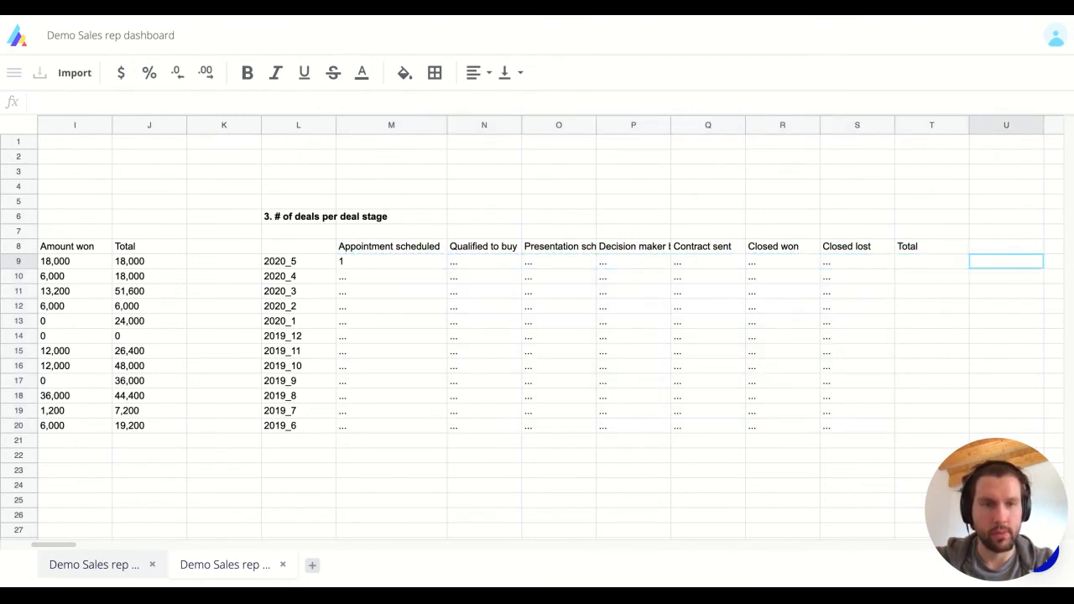
key(Left)
key(Left)
key(Right)
Enter =SUM(S9:M9) in T9 to total the 2020_5 deals across stages.
text(=sum)
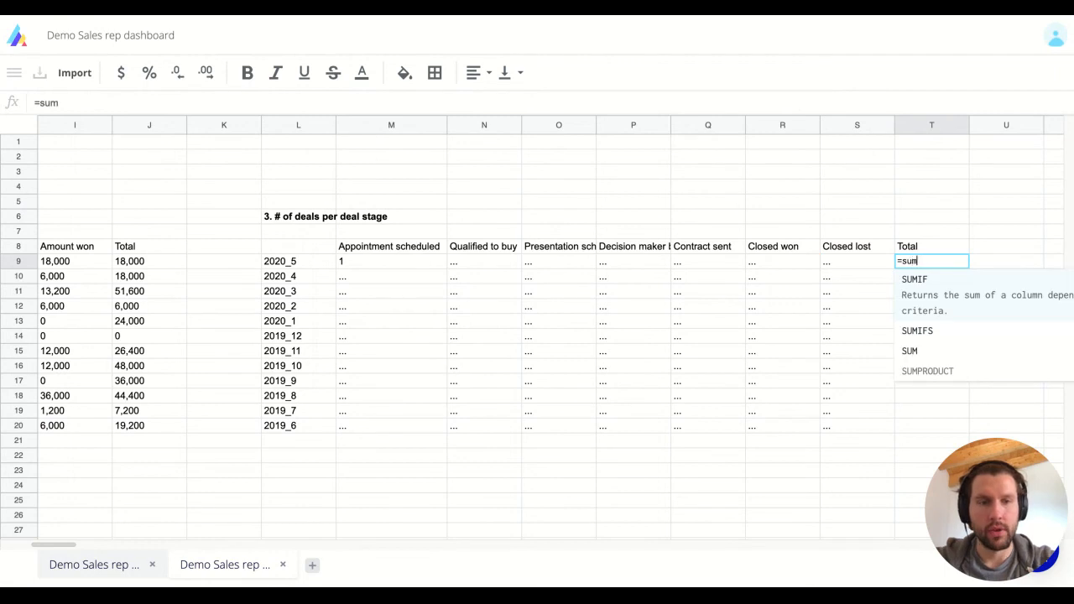
key(Down)
text(()
key(Left)
key(shift+Left)
key(shift+Left)
key(shift+Left)
key(shift+Left)
key(shift+Left)
key(shift+Left)
key(shift+Left)
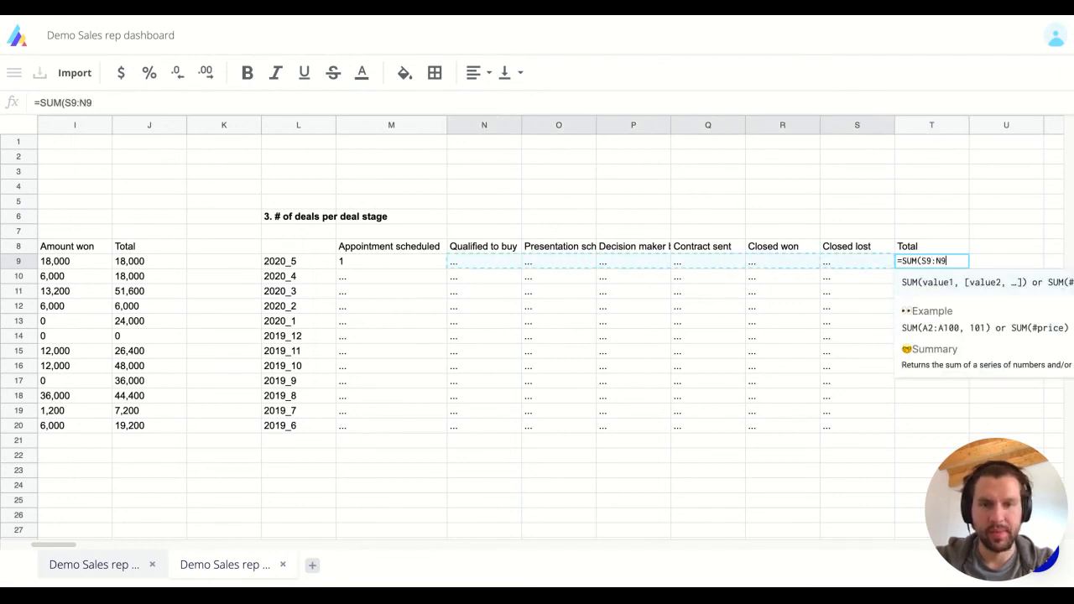
key(shift+Right)
text())
key(Return)
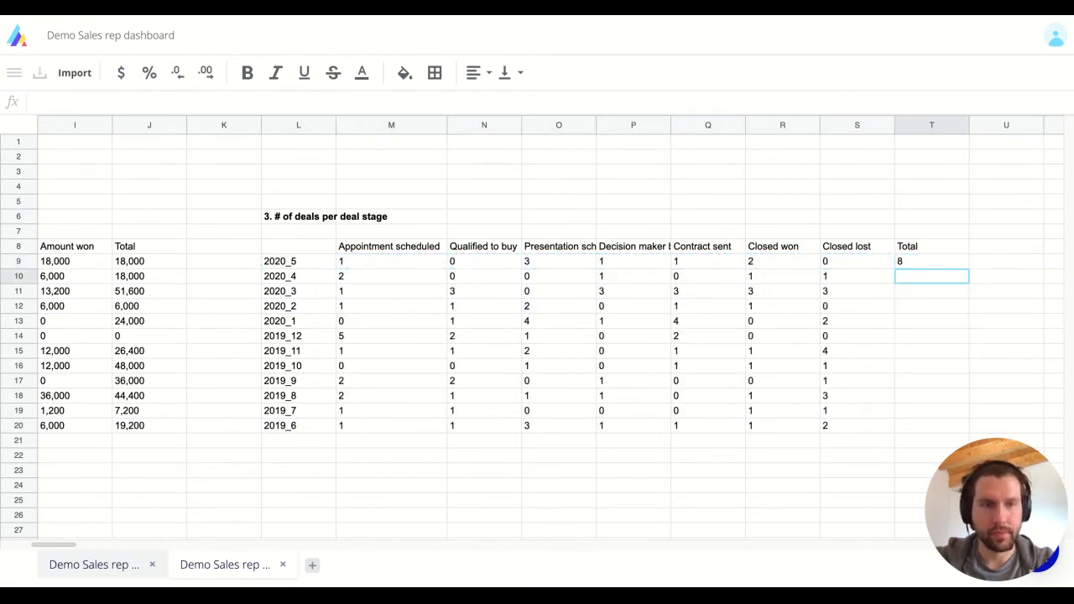
Fill the total formula down to T20 and bold the Total column T8:T20.
key(Up)
key(ctrl+c)
key(shift+Down)
key(shift+Down)
key(shift+Down)
key(shift+Down)
key(shift+Down)
key(shift+Down)
key(shift+Down)
key(shift+Down)
key(shift+Down)
key(shift+Down)
key(shift+Down)
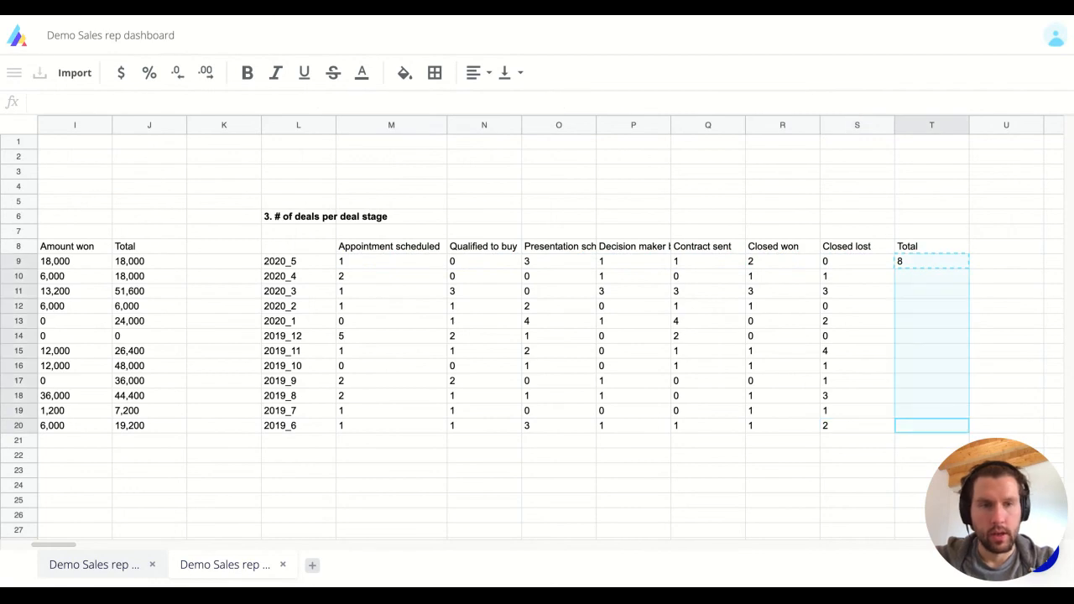
key(ctrl+v)
key(Up)
key(ctrl+shift+Down)
key(ctrl+b)
key(Left)
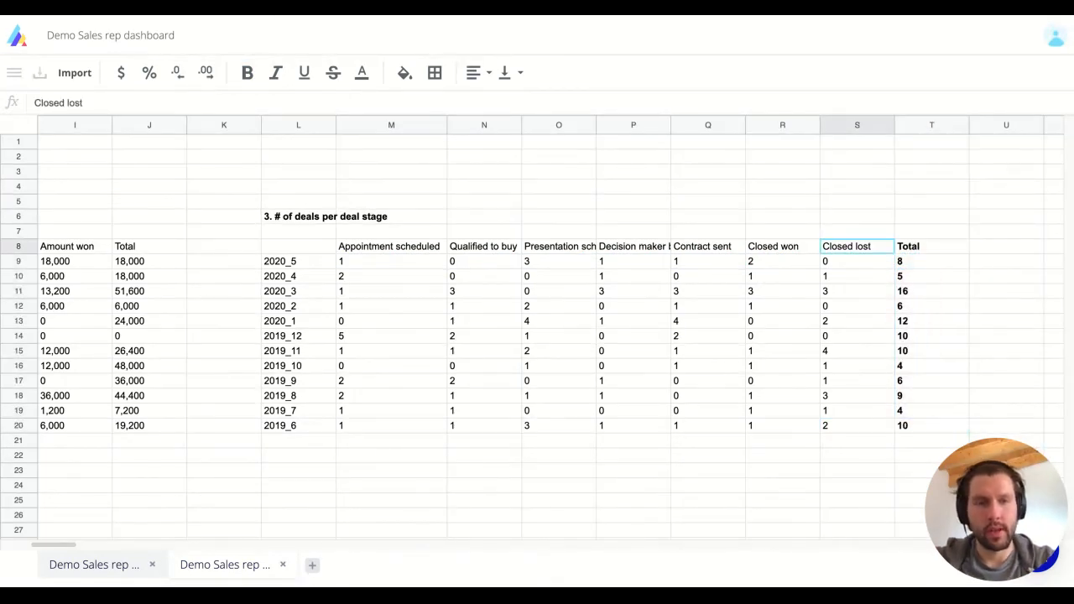
key(Left)
key(Left)
key(ctrl+Left)
key(ctrl+Left)
key(ctrl+Left)
key(ctrl+Left)
key(ctrl+Left)
key(ctrl+Left)
key(ctrl+Right)
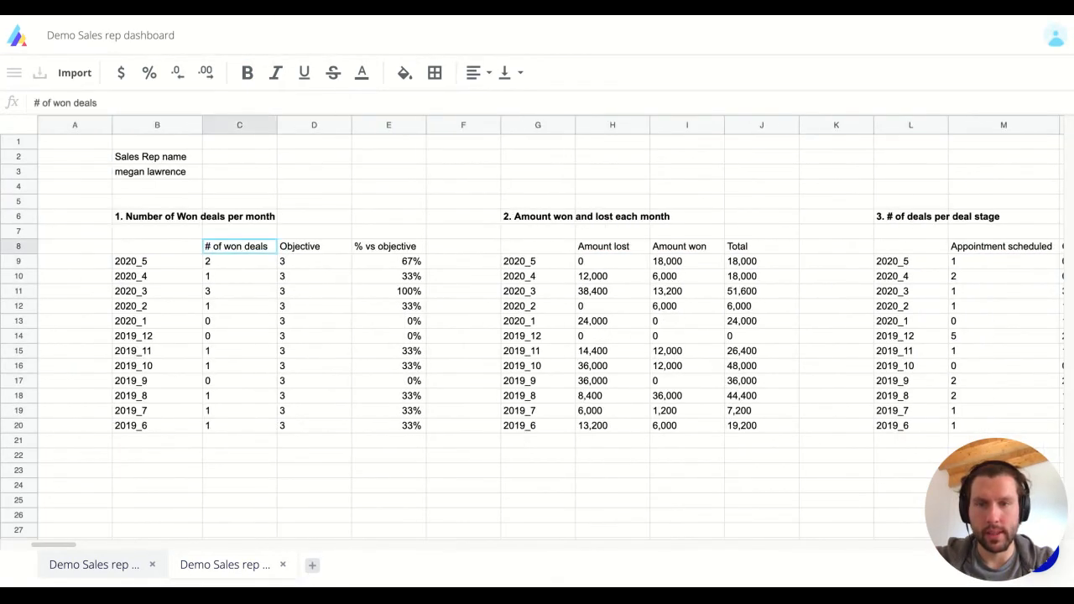
key(Right)
key(Right)
Enter a third sales rep's name in B3 and check the recalculated 2020_5 results.
scroll(110, 122, right, 1)
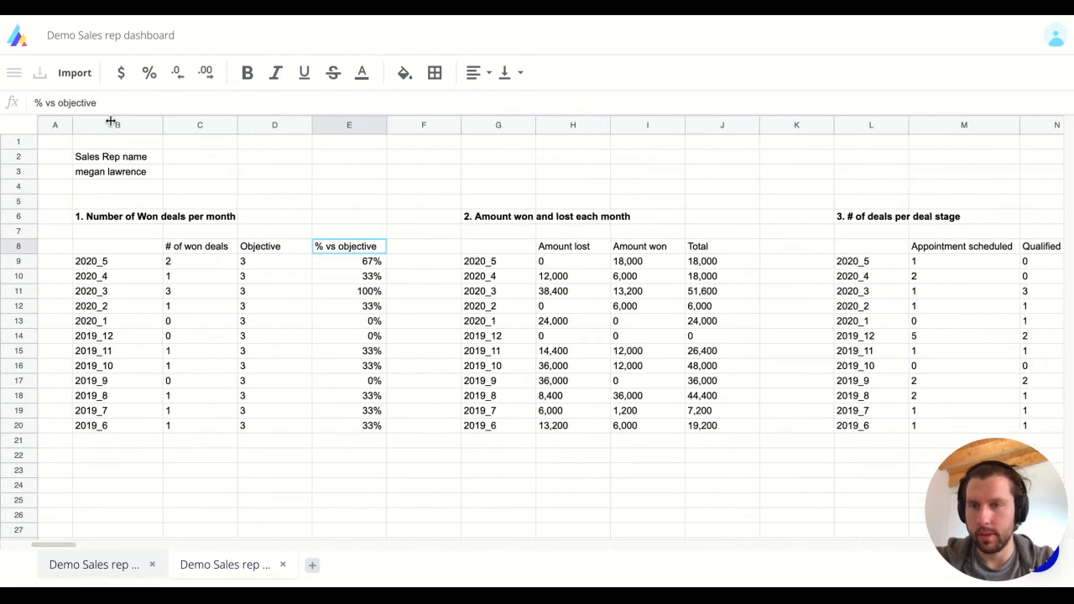
key(Right)
key(Right)
key(Right)
key(Right)
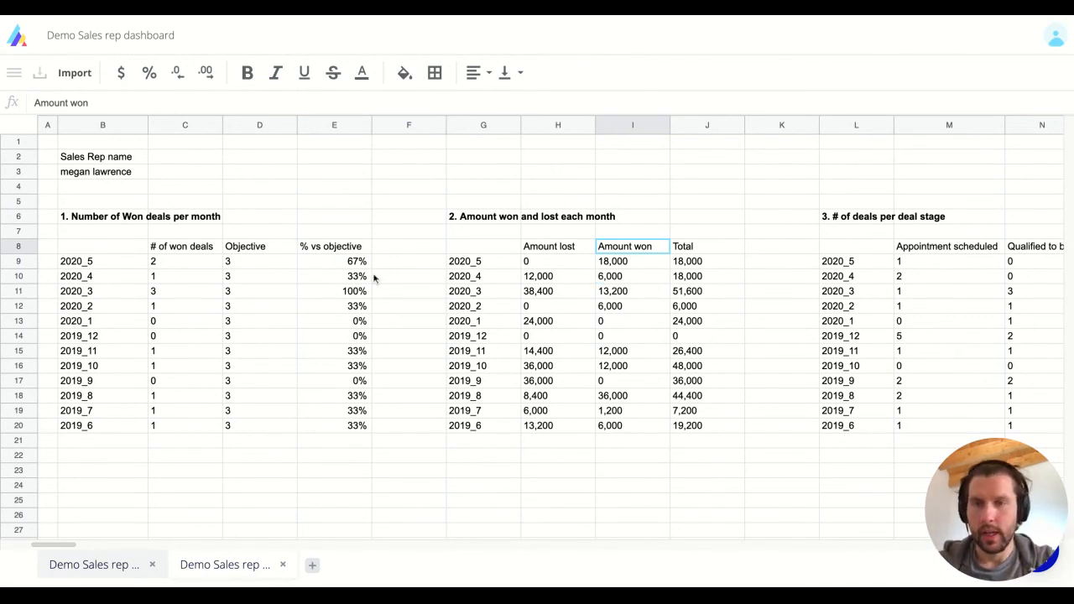
click(99, 173)
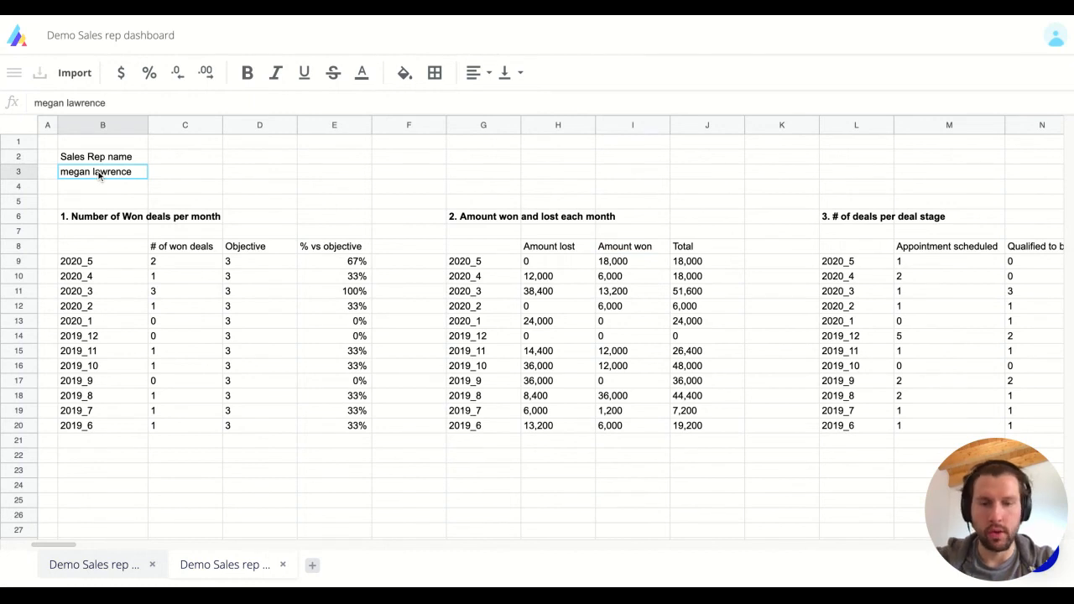
text(pe)
key(BackSpace)
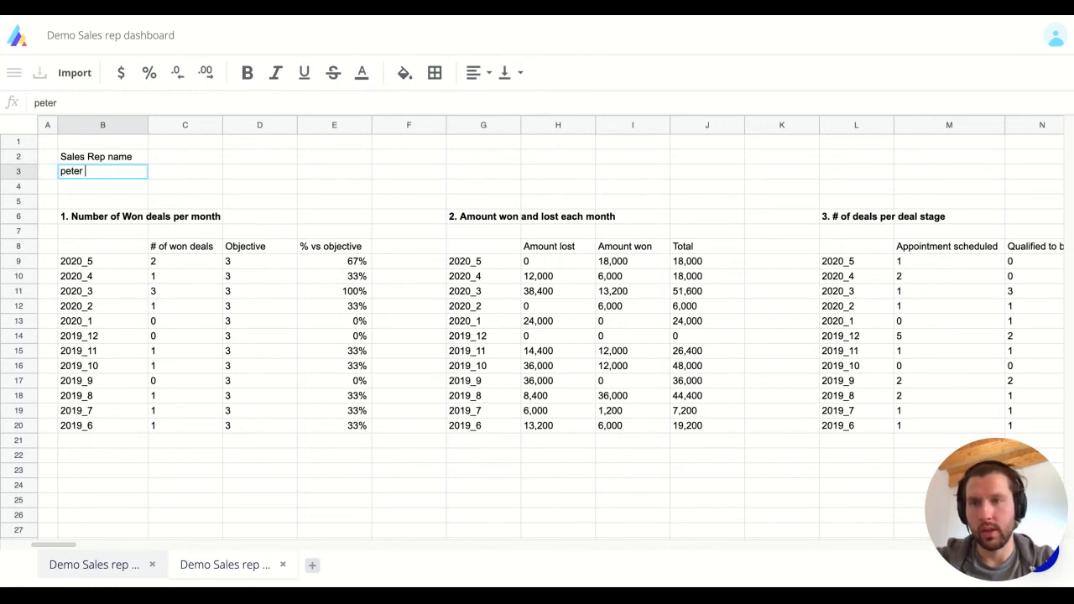
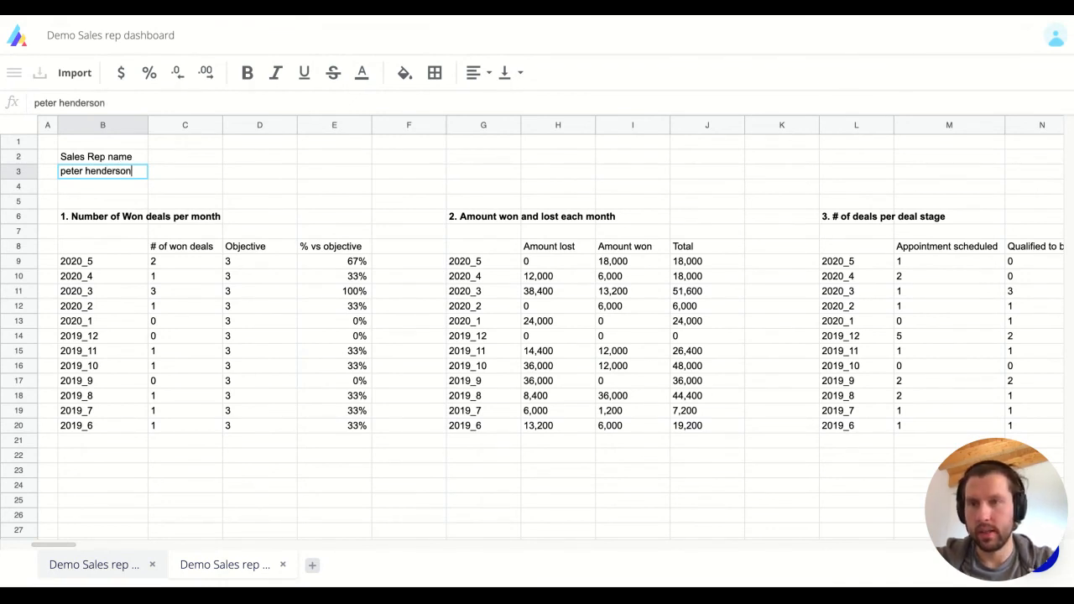
key(Return)
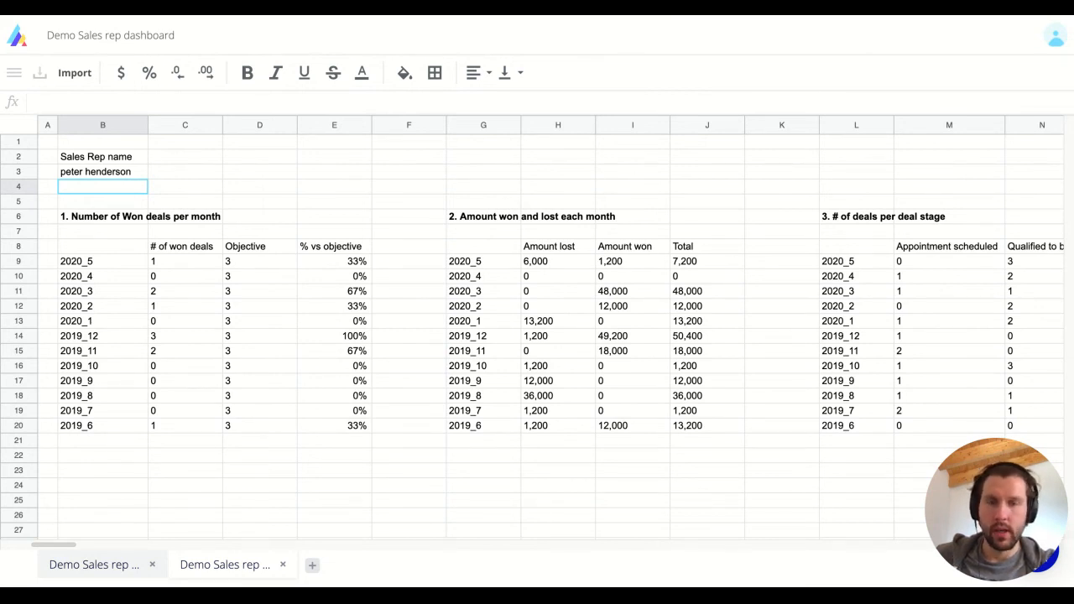
click(483, 263)
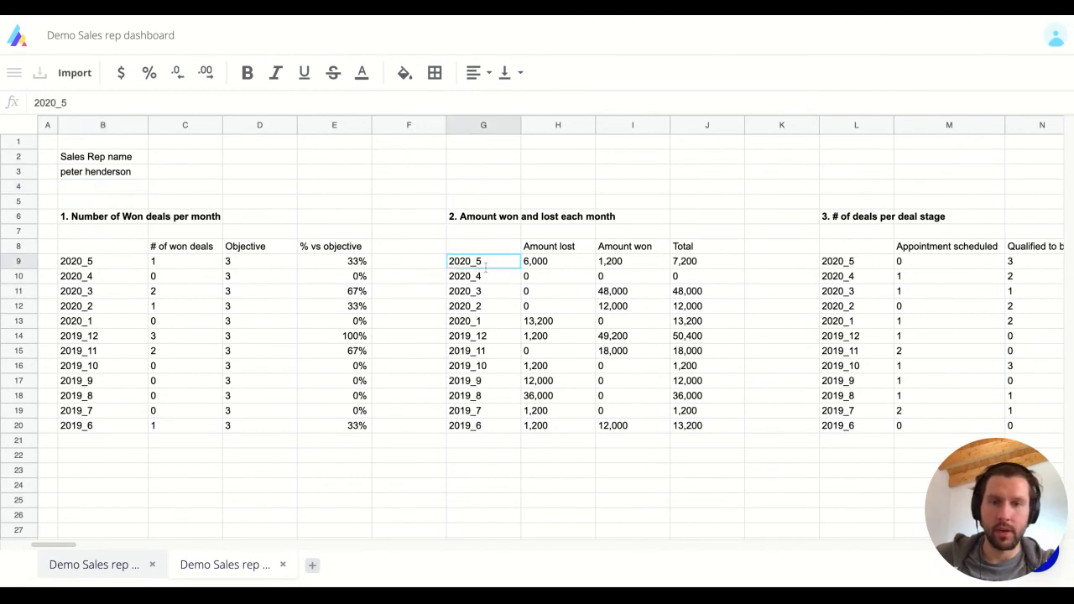